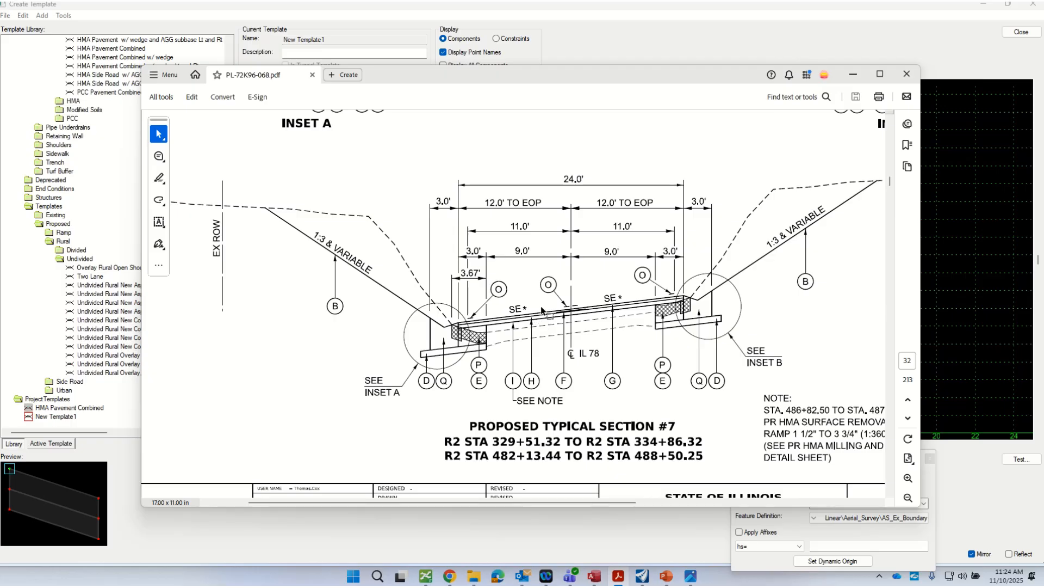
- Move the typical section PDF aside and inspect the point properties of the L_EOP_HMA edge-of-pavement point in the template
drag(473, 77, 1043, 44)
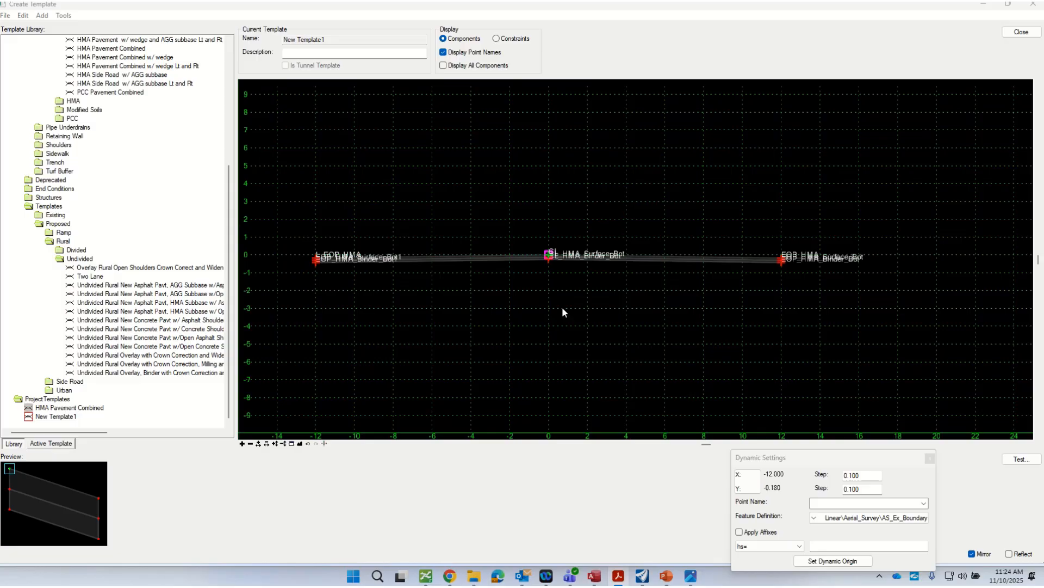
scroll(306, 239, up, 1)
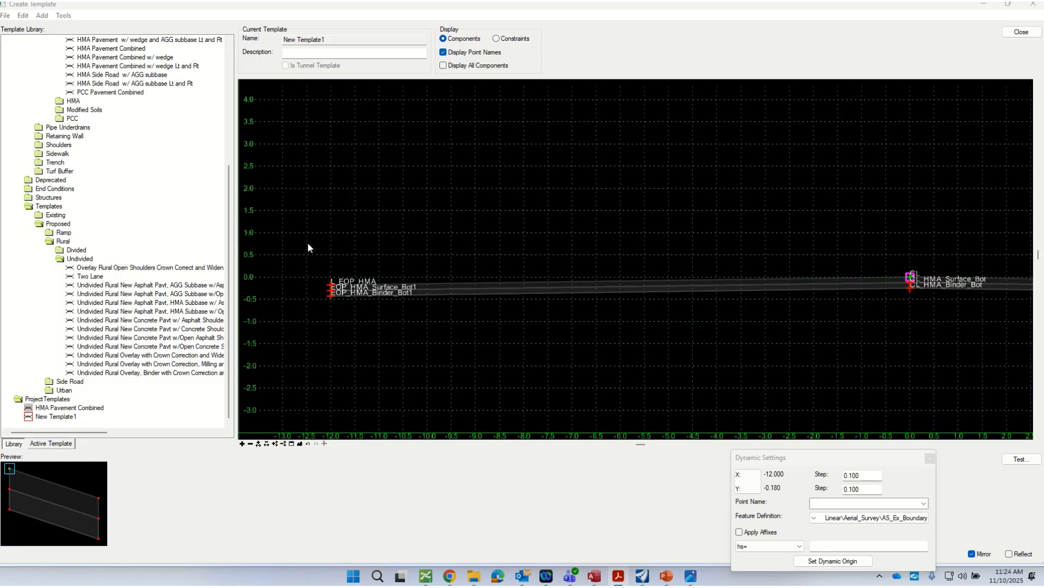
scroll(342, 302, up, 3)
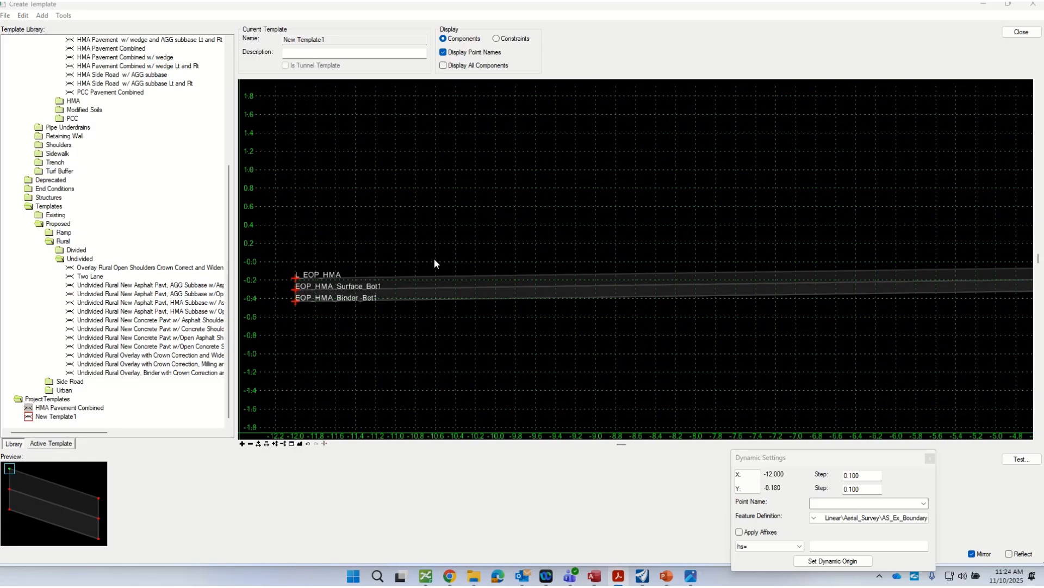
click(473, 274)
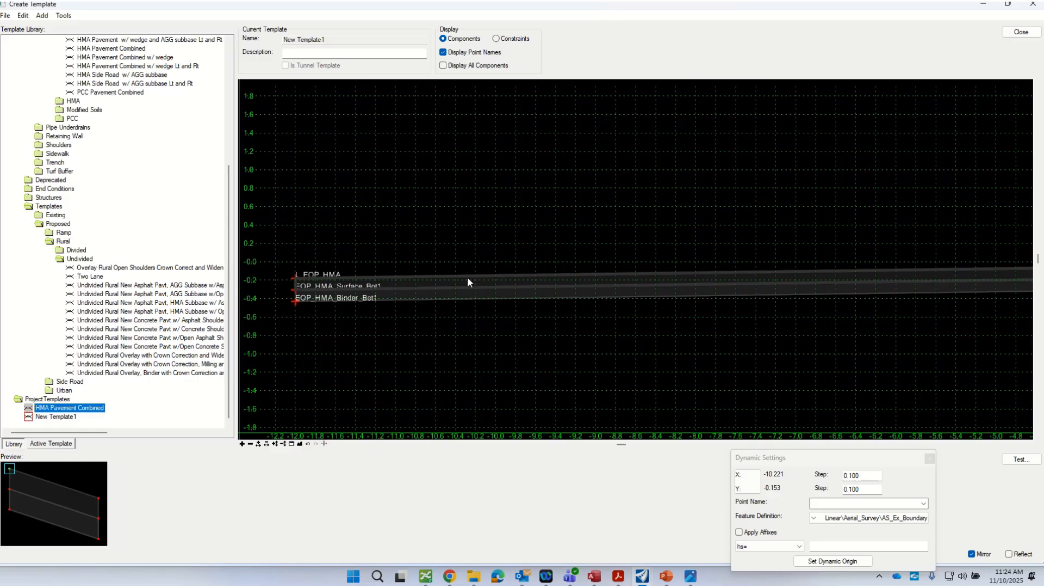
double_click(295, 279)
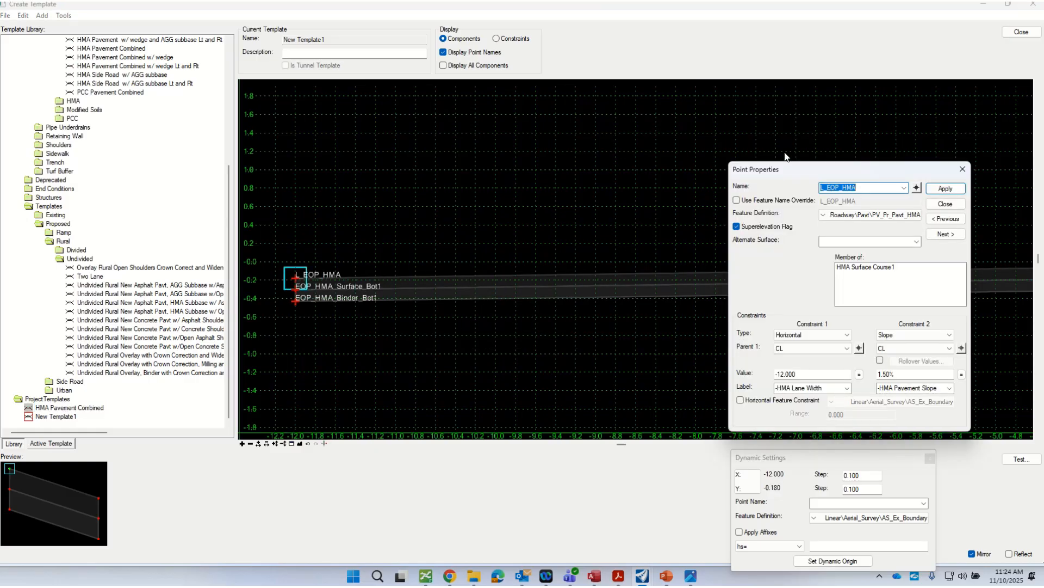
drag(770, 171, 743, 301)
scroll(341, 224, down, 3)
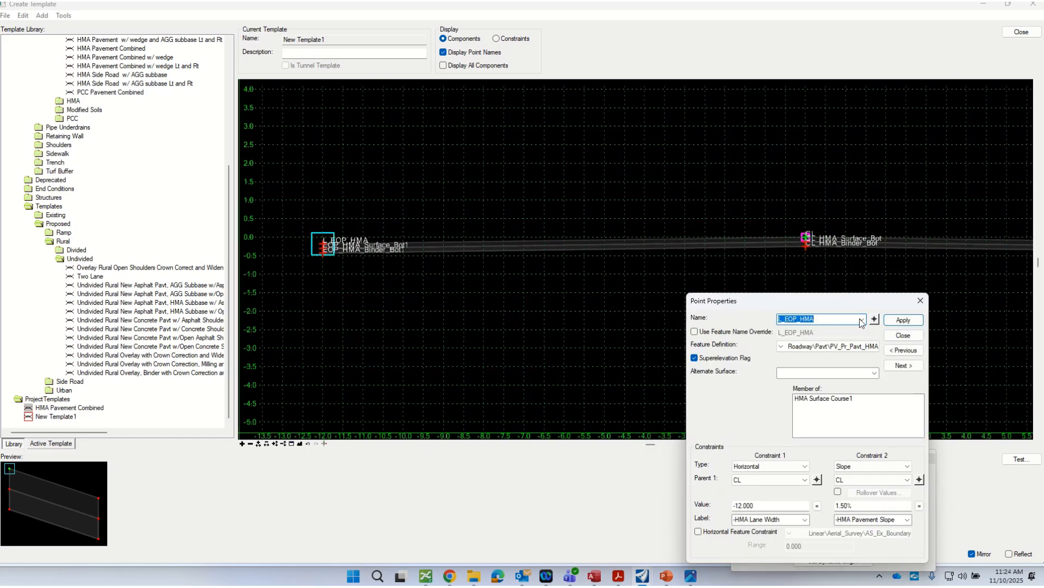
click(921, 300)
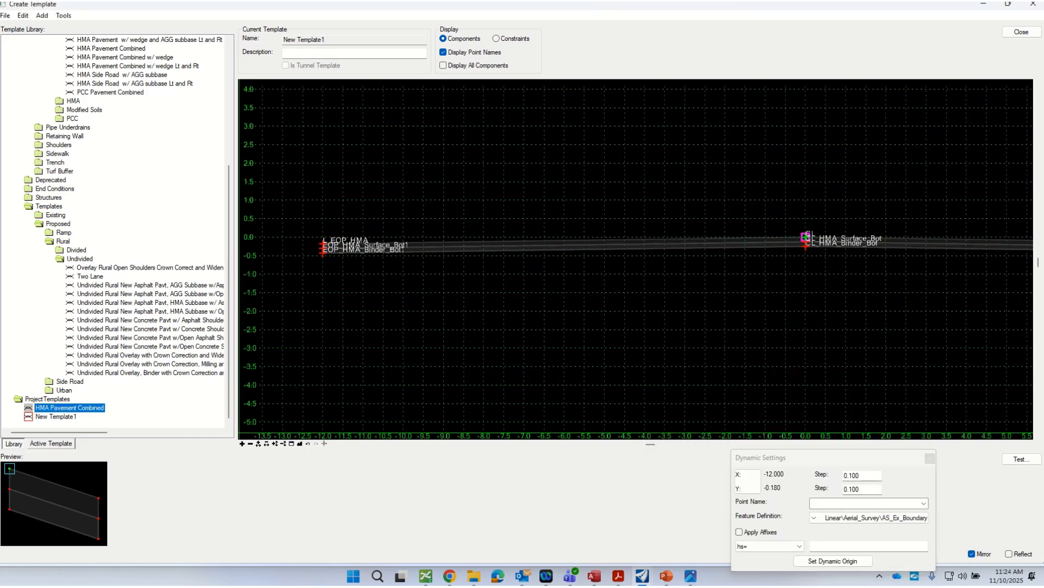
- Bring the plan PDF back into view, examine the lane widths and layers in Proposed Typical Section #7, and move it aside
drag(1043, 86, 424, 64)
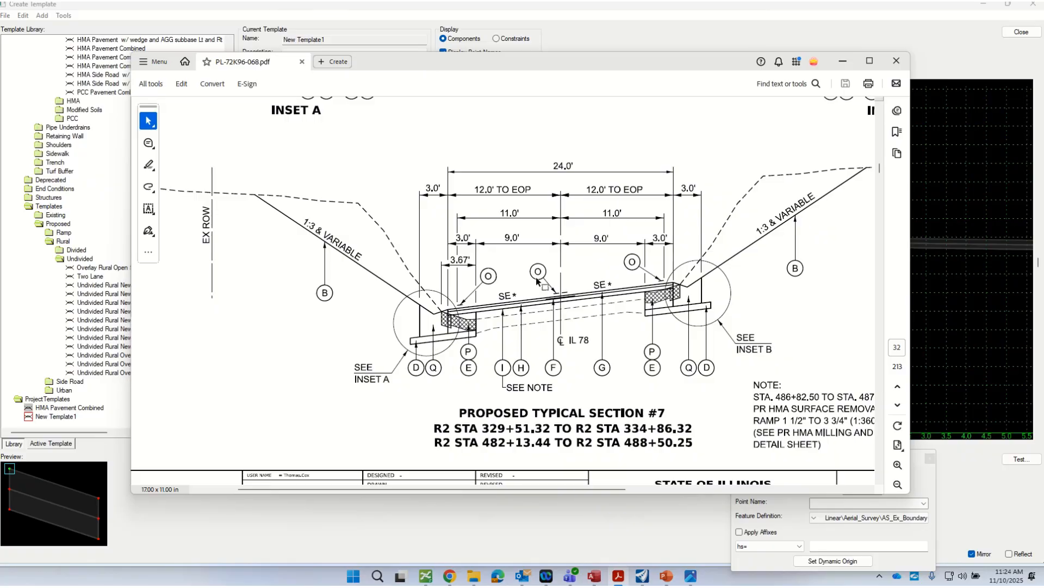
scroll(441, 312, up, 2)
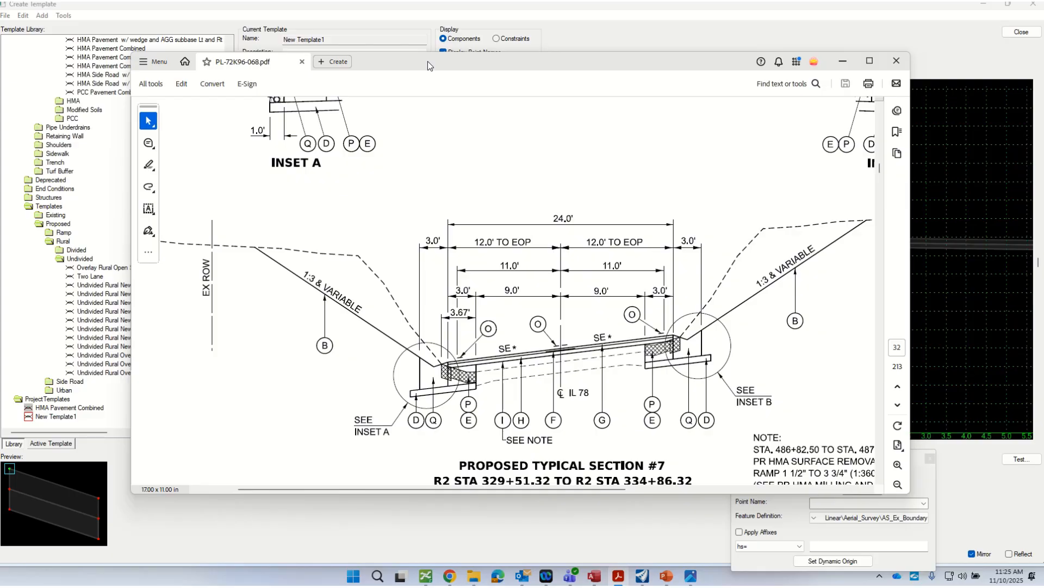
drag(427, 61, 1043, 71)
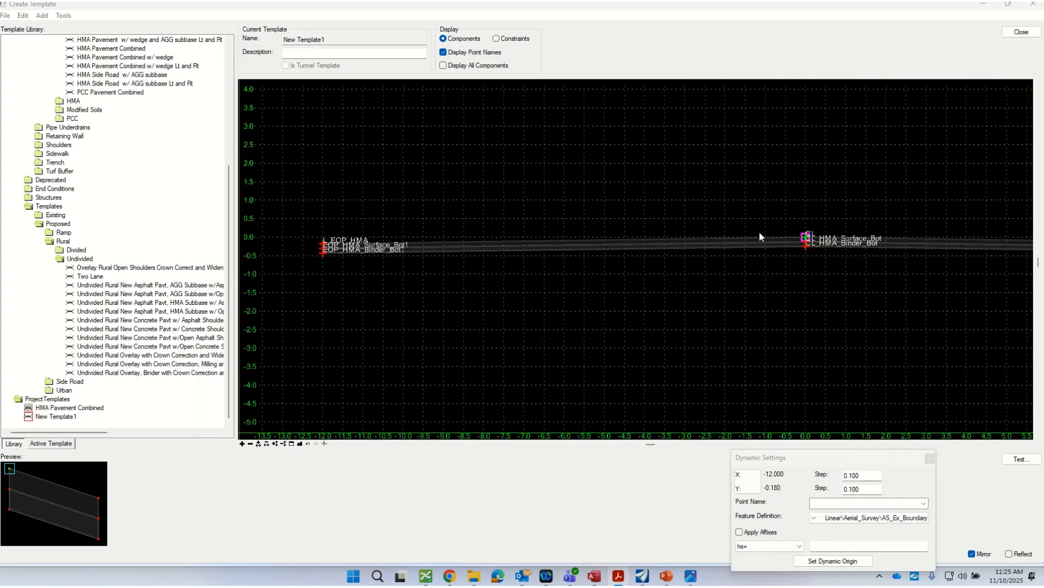
- Inspect the name, feature definition, component membership and constraints of the CL centerline point, and close its properties
scroll(454, 243, down, 2)
scroll(773, 256, up, 6)
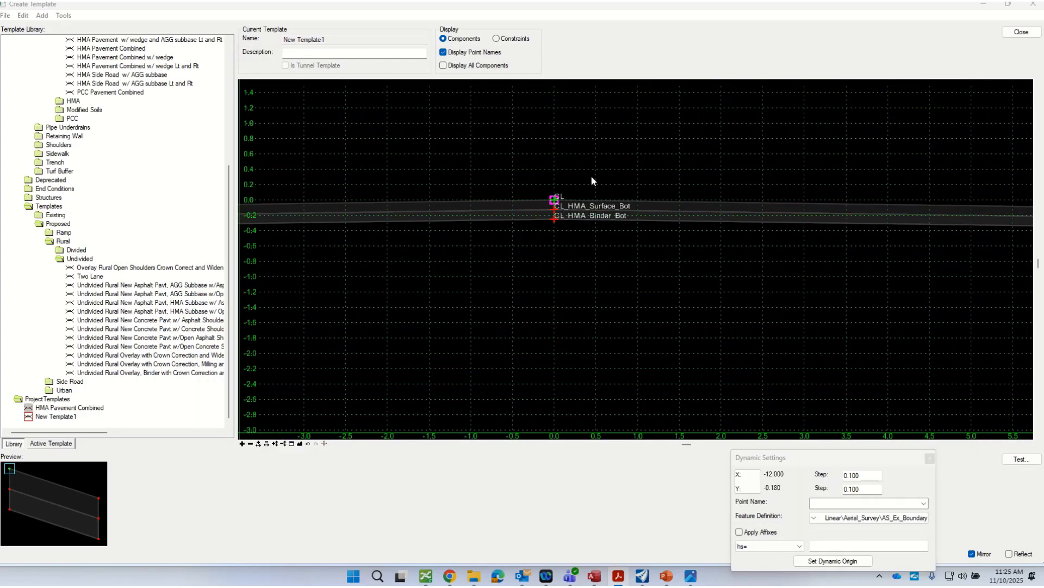
scroll(582, 188, up, 2)
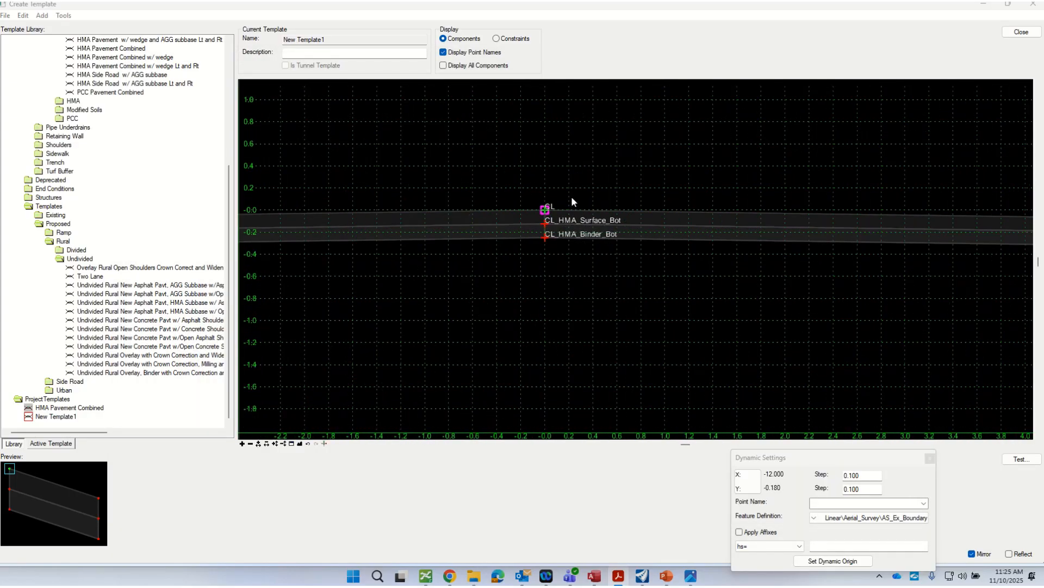
double_click(545, 211)
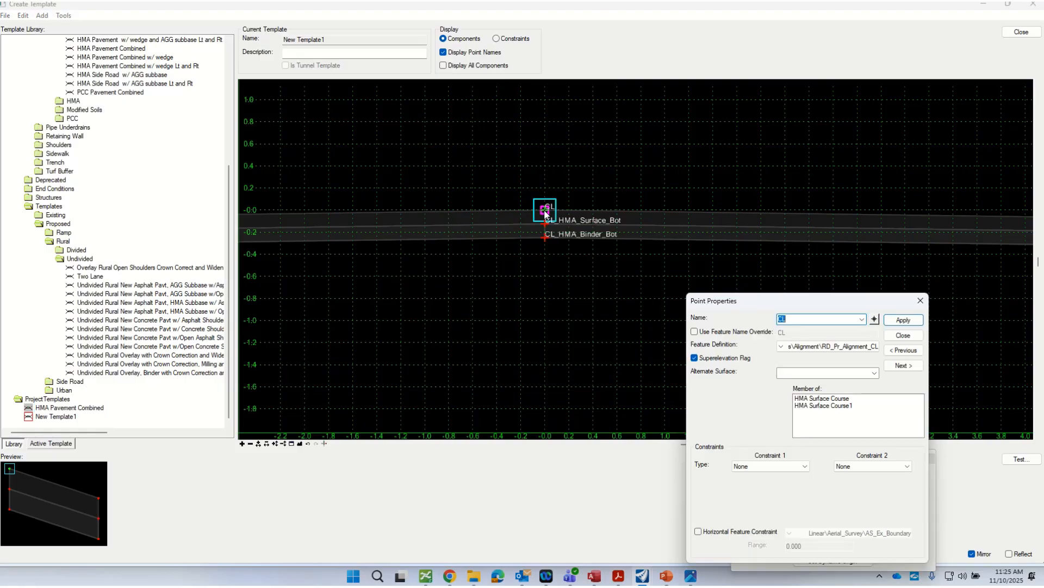
drag(762, 308, 663, 133)
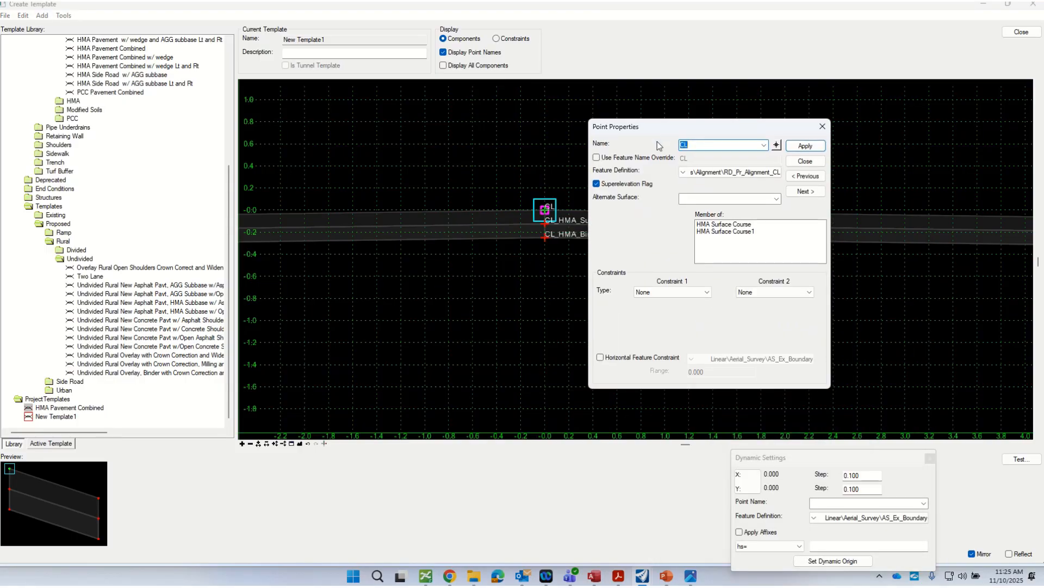
scroll(501, 295, down, 2)
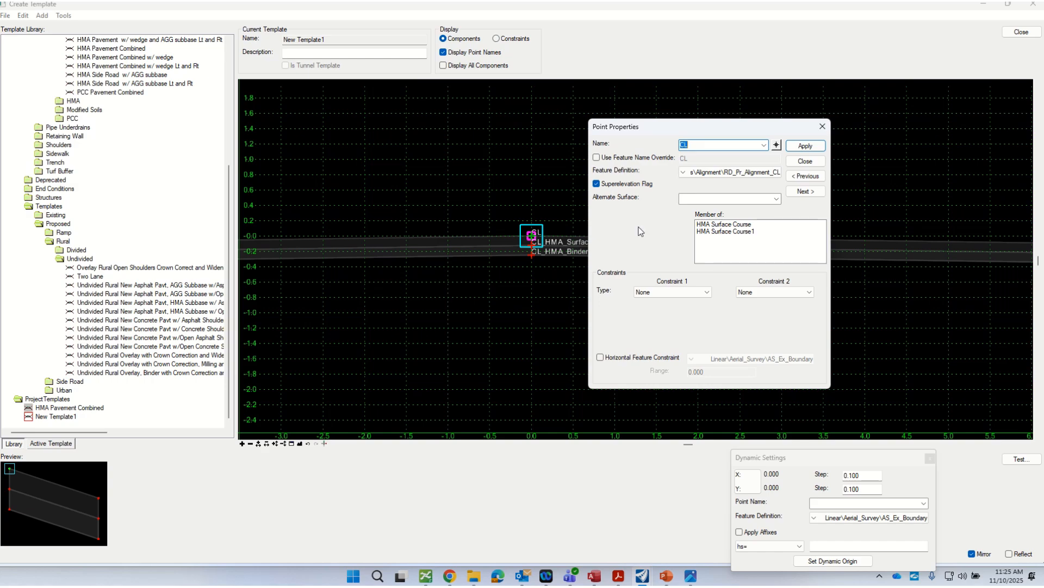
drag(650, 125, 764, 100)
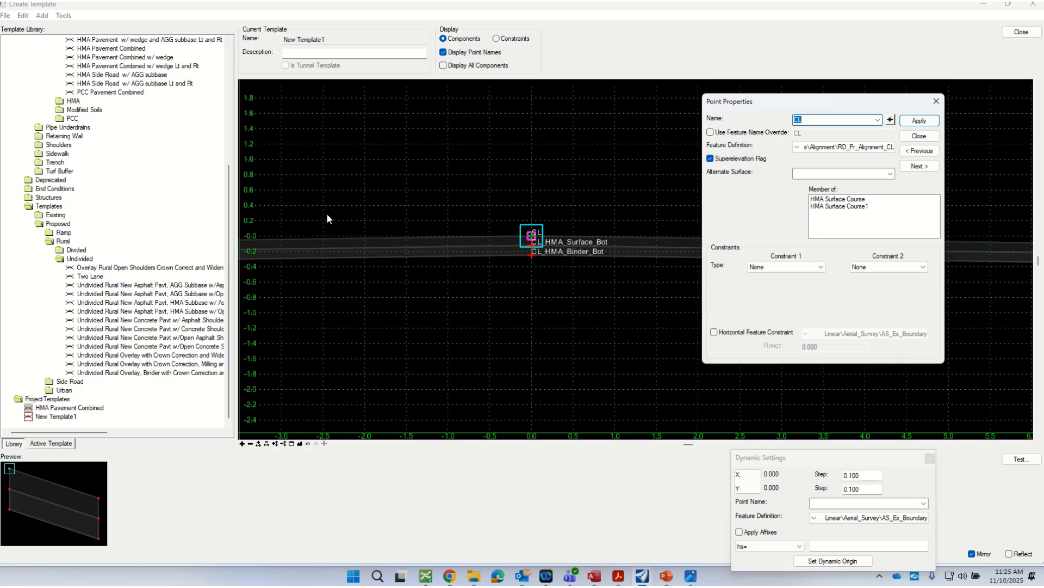
click(917, 137)
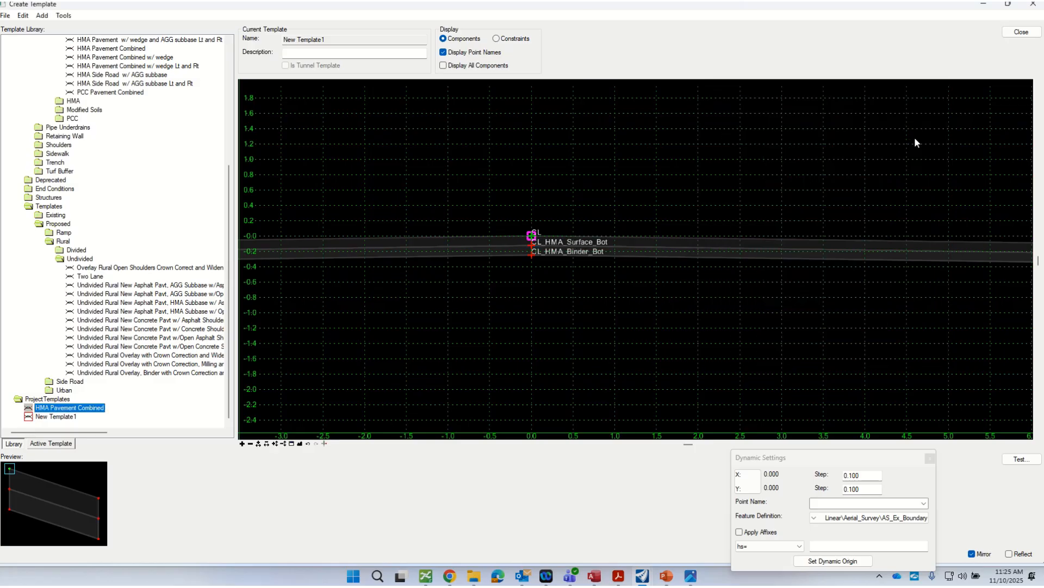
- Review the L_EOP_HMA point's feature definition, superelevation flag, and horizontal and slope constraints with their parents and labels
scroll(854, 234, down, 4)
scroll(591, 218, up, 2)
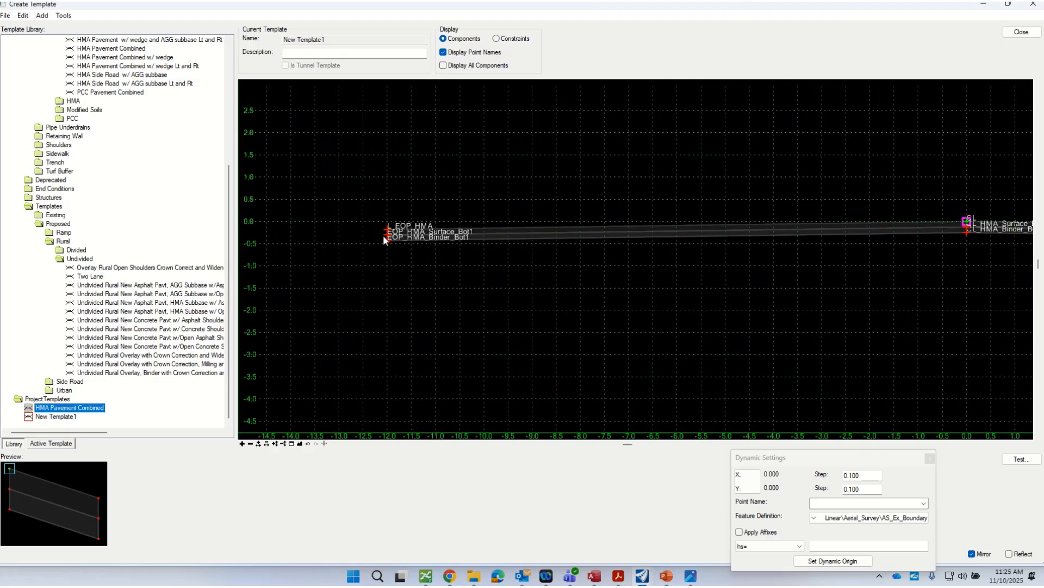
scroll(384, 240, up, 2)
double_click(397, 218)
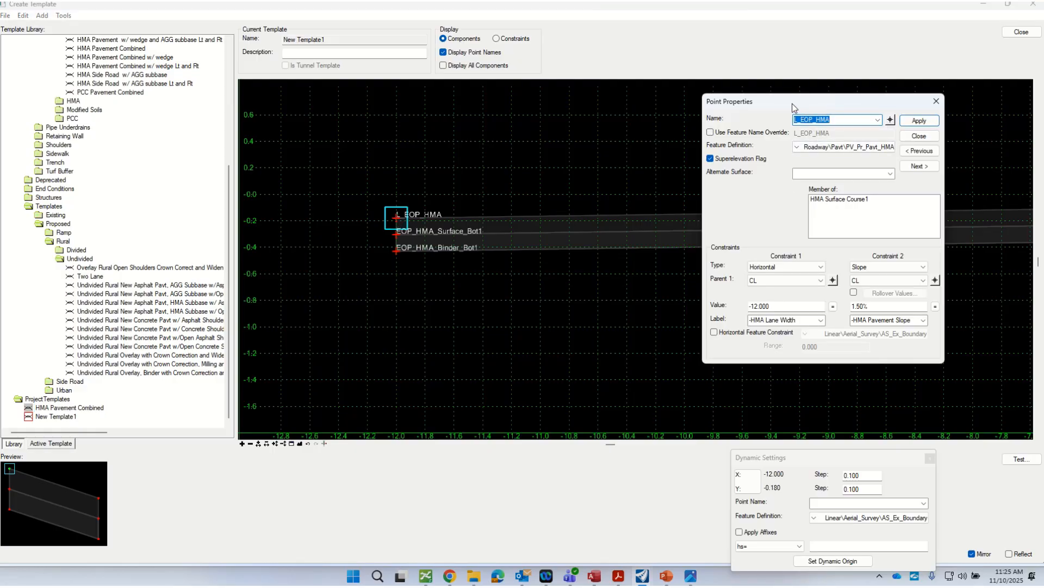
drag(792, 107, 609, 282)
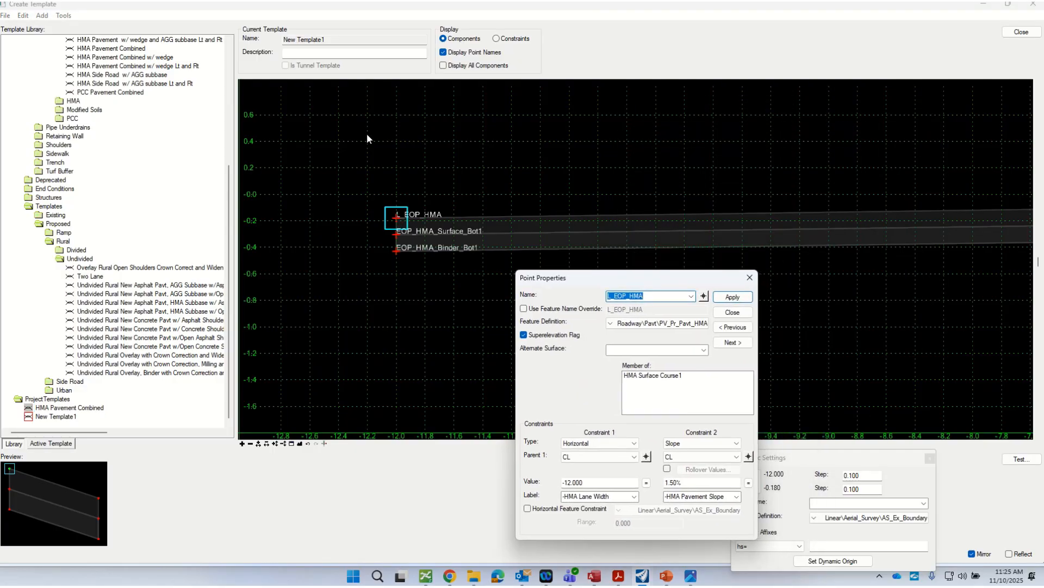
scroll(367, 138, down, 3)
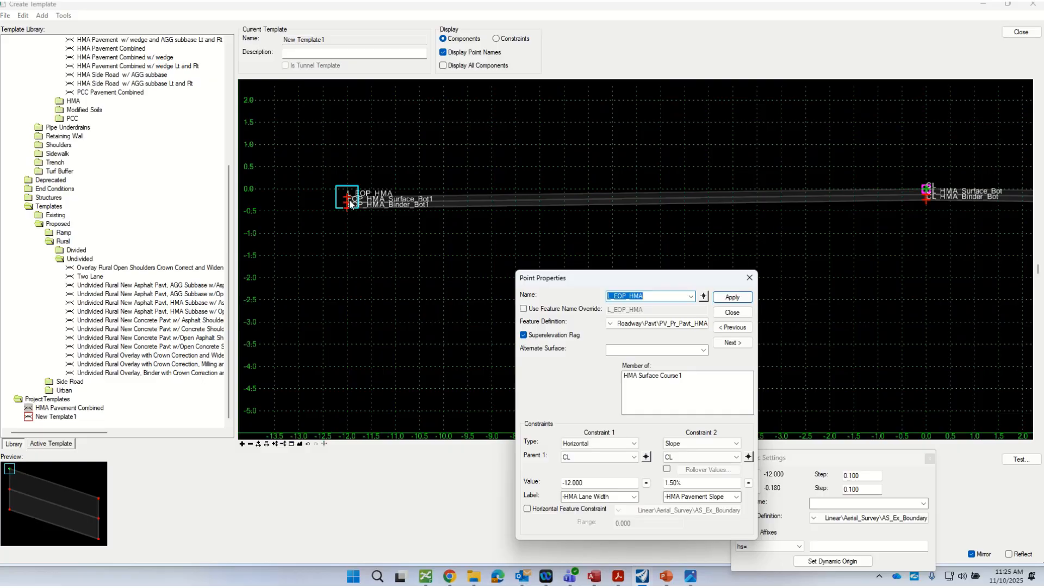
drag(612, 279, 595, 244)
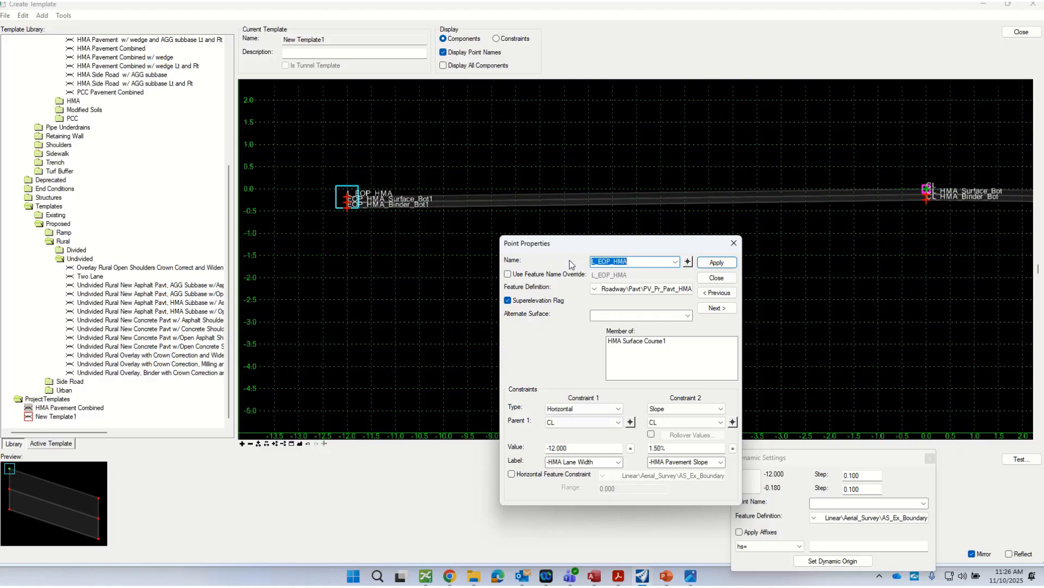
drag(576, 237, 633, 180)
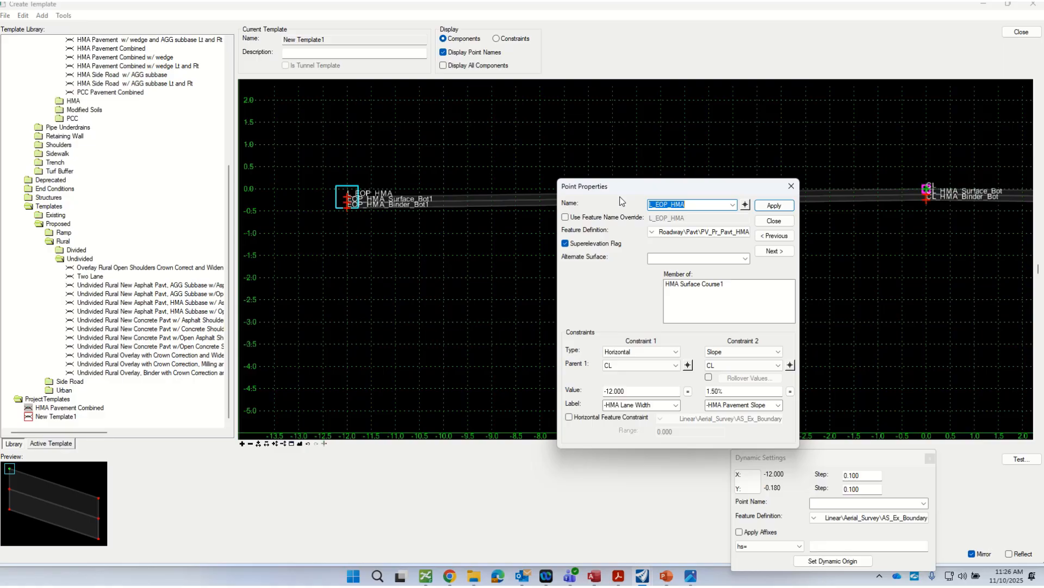
drag(599, 188, 783, 297)
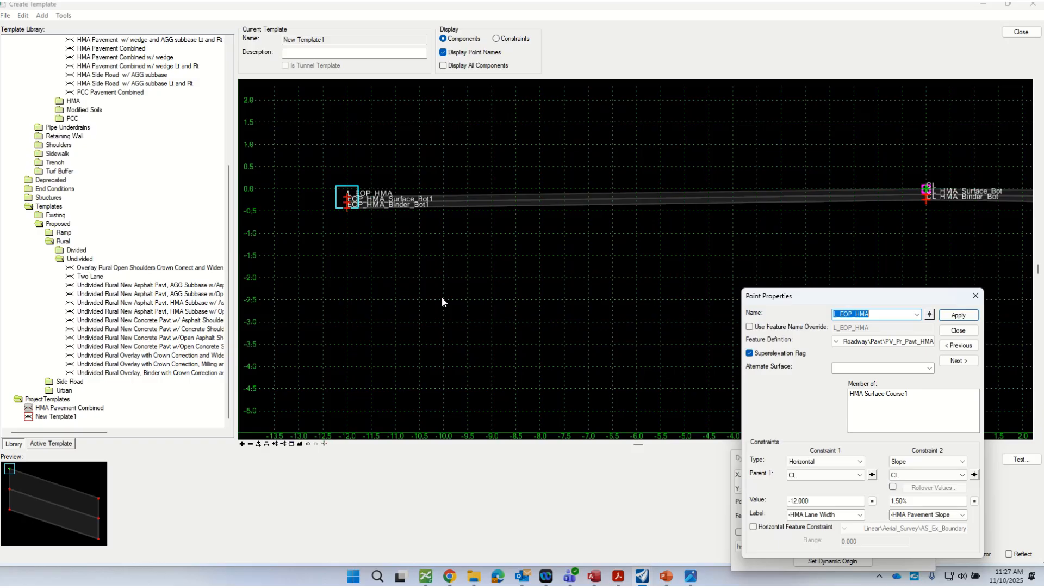
drag(798, 299, 812, 225)
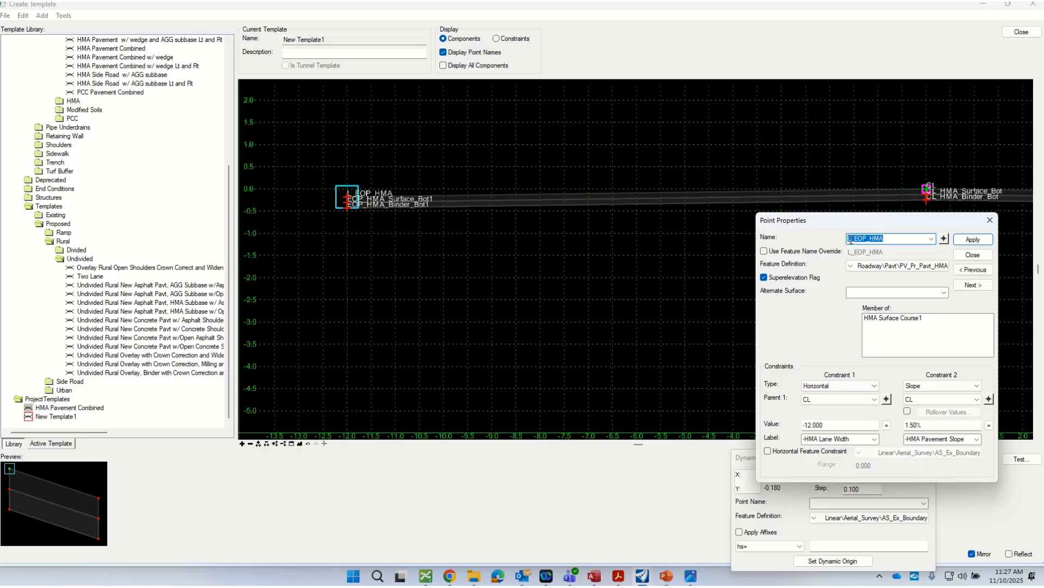
drag(827, 224, 726, 183)
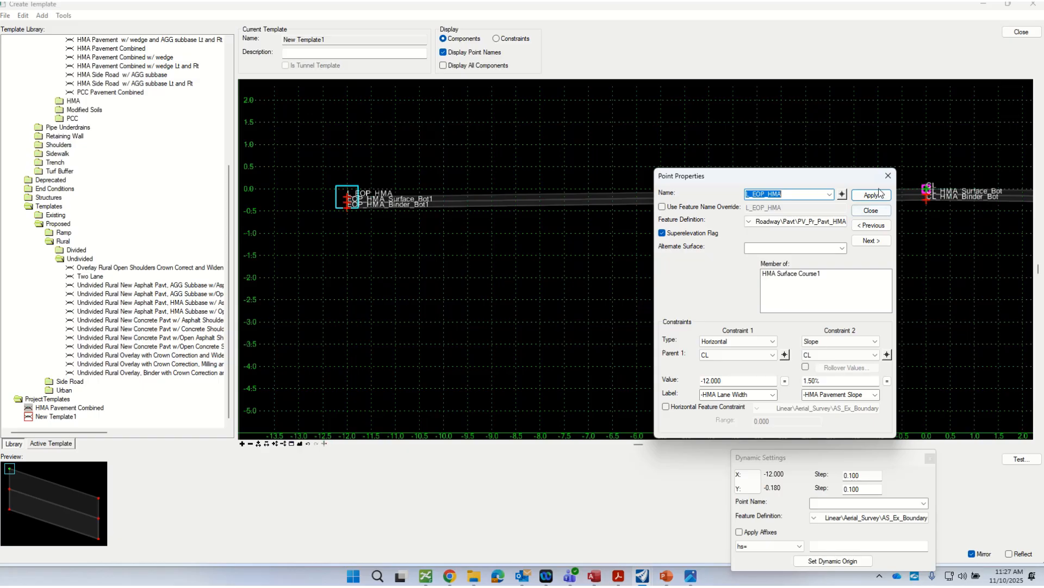
click(871, 210)
- Review the EOP_HMA_Surface_Bot1 point's component membership and its horizontal and vertical constraints, including the HMA surface thickness label
scroll(347, 217, up, 3)
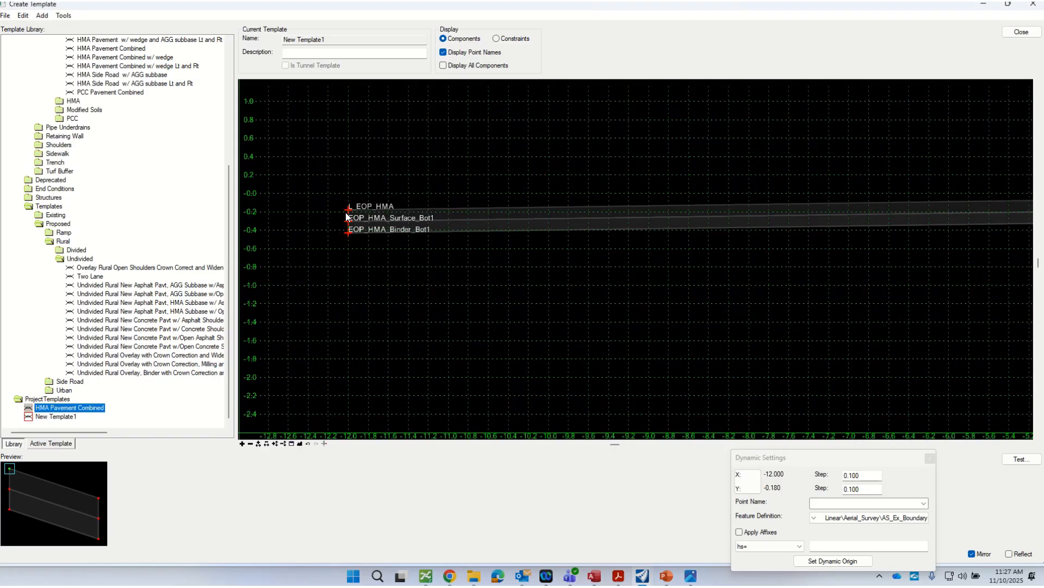
scroll(347, 216, up, 1)
mouse_move(350, 229)
double_click(349, 226)
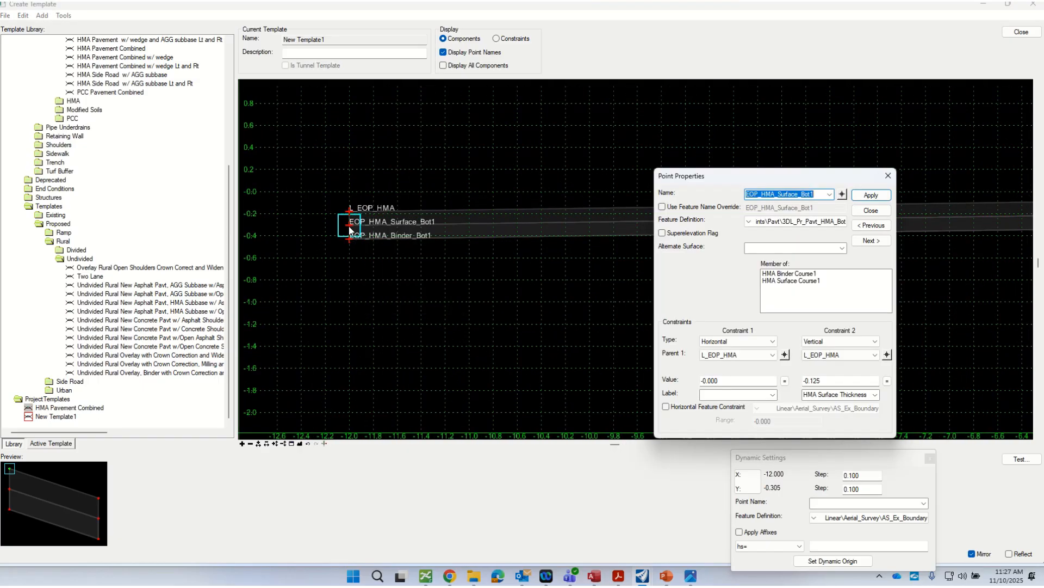
drag(691, 179, 586, 124)
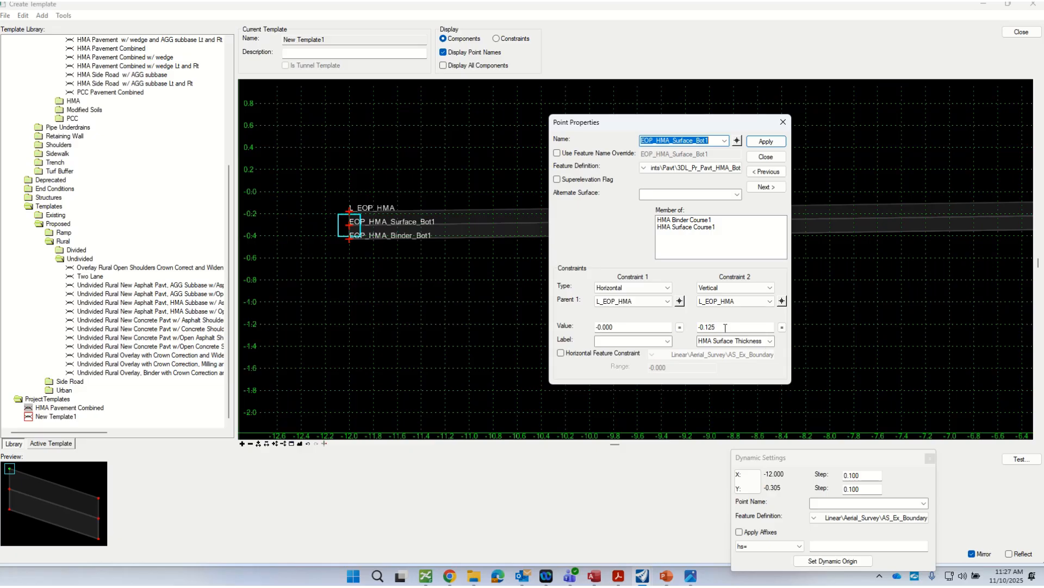
drag(600, 119, 722, 116)
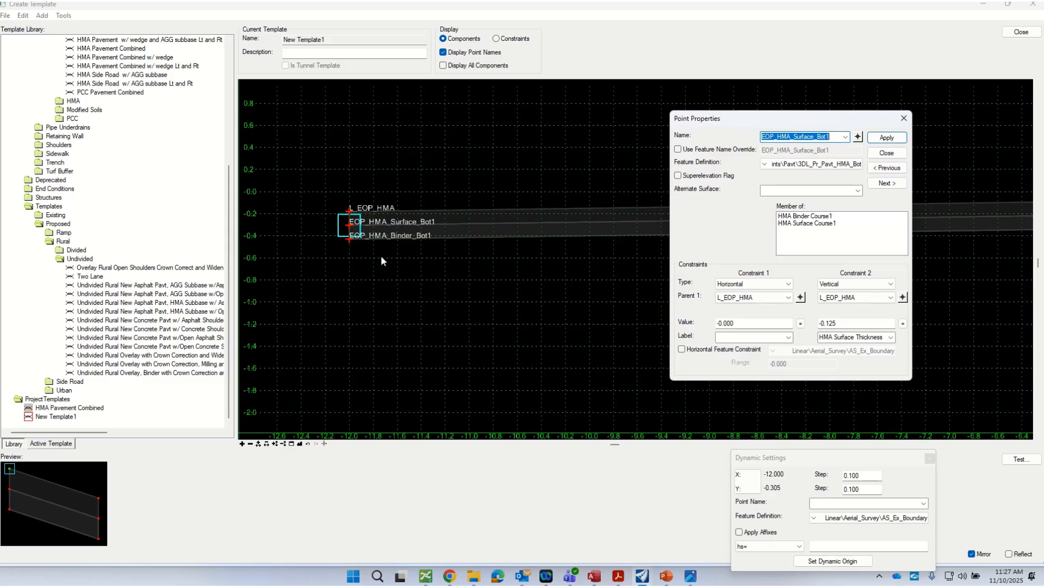
click(887, 153)
- Review the EOP_HMA_Binder_Bot1 point's component membership and its horizontal and vertical constraints, including the HMA Binder Thickness label
scroll(340, 242, up, 2)
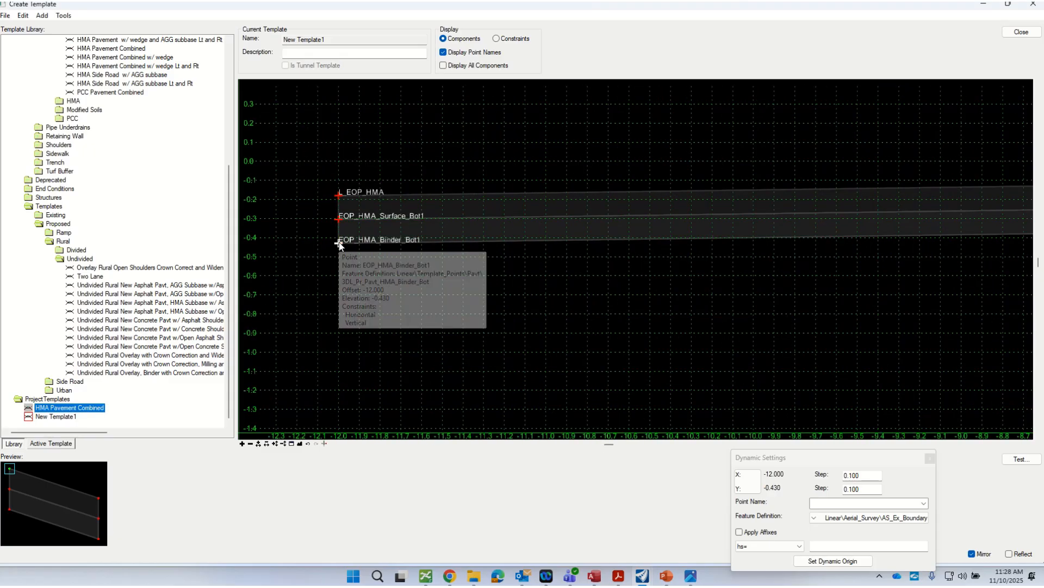
double_click(339, 242)
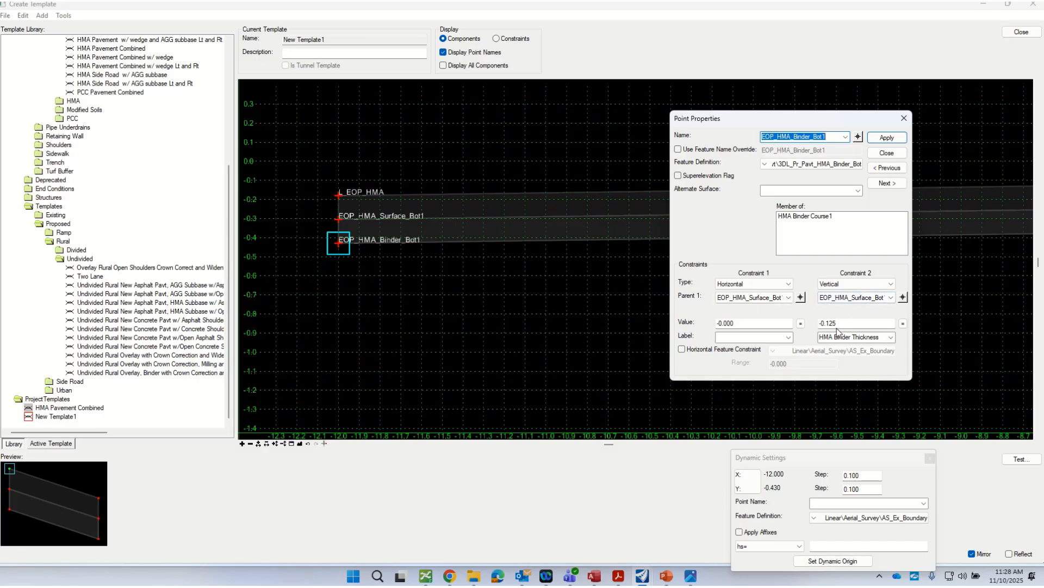
scroll(321, 216, up, 2)
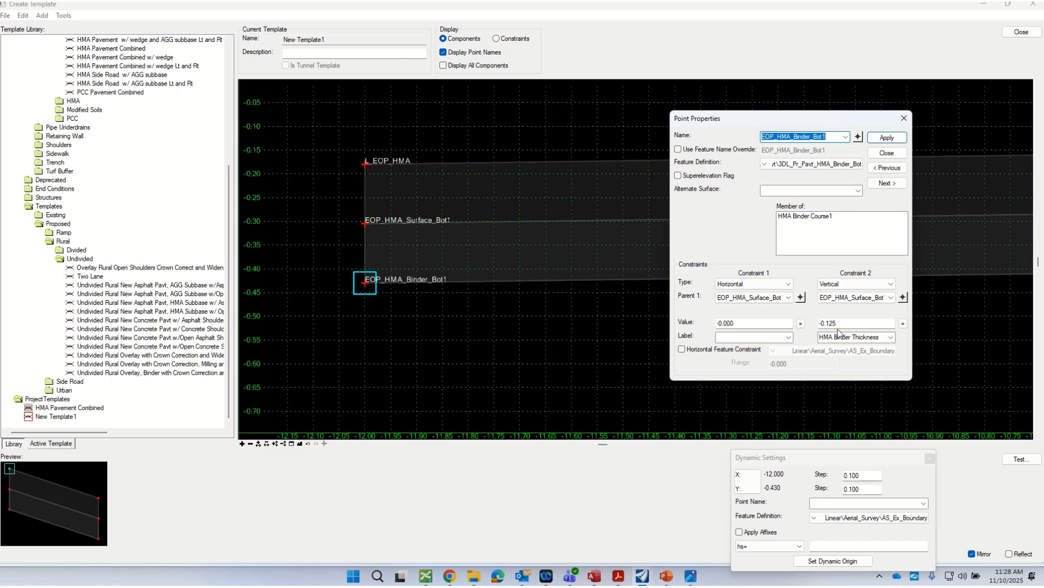
drag(760, 122, 744, 93)
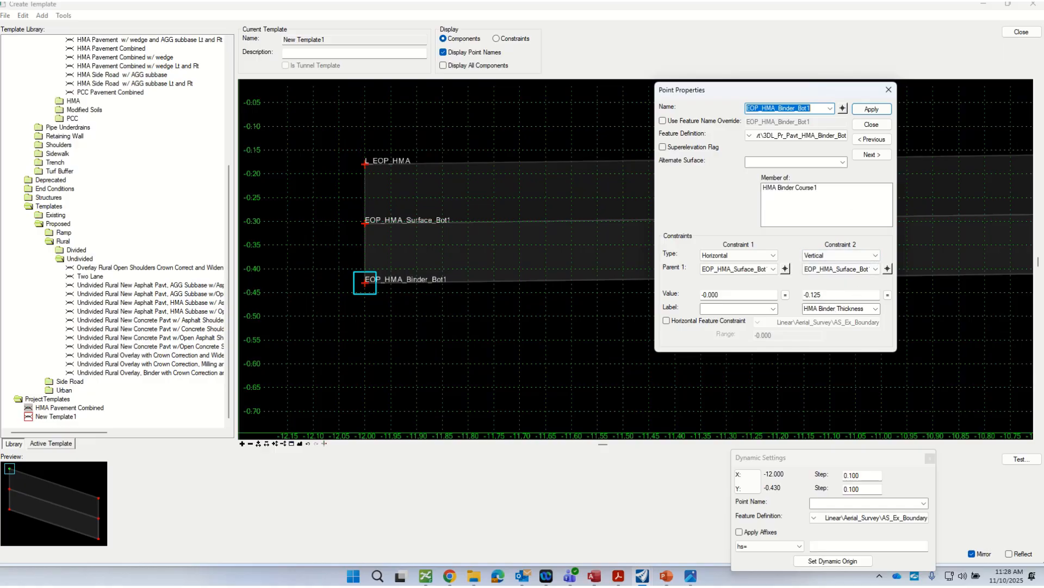
- Try setting the vertical constraint of EOP_HMA_Binder_Bot1 to 2.25/12
double_click(827, 297)
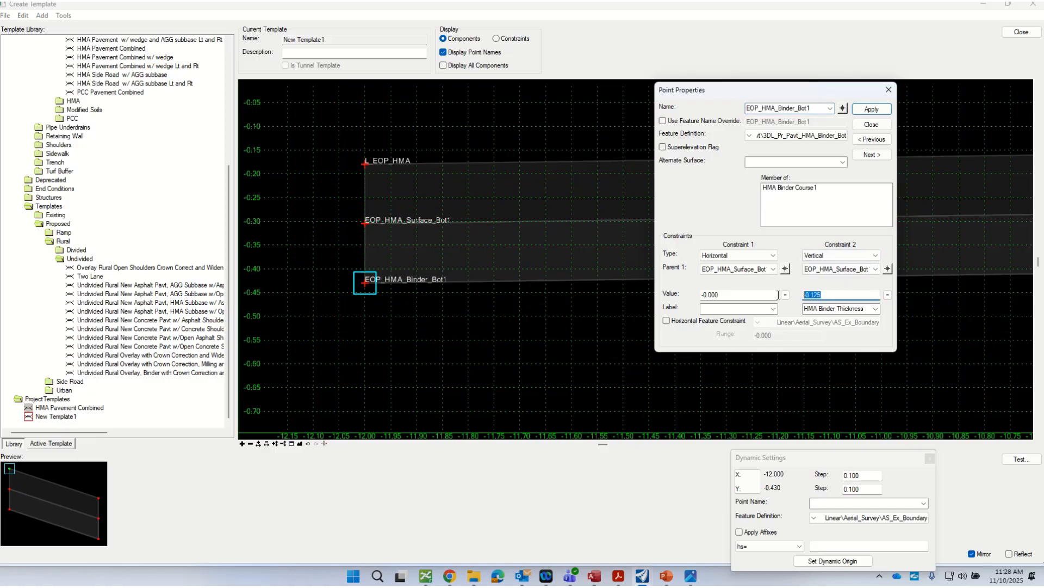
text(2.25/12)
key(Return)
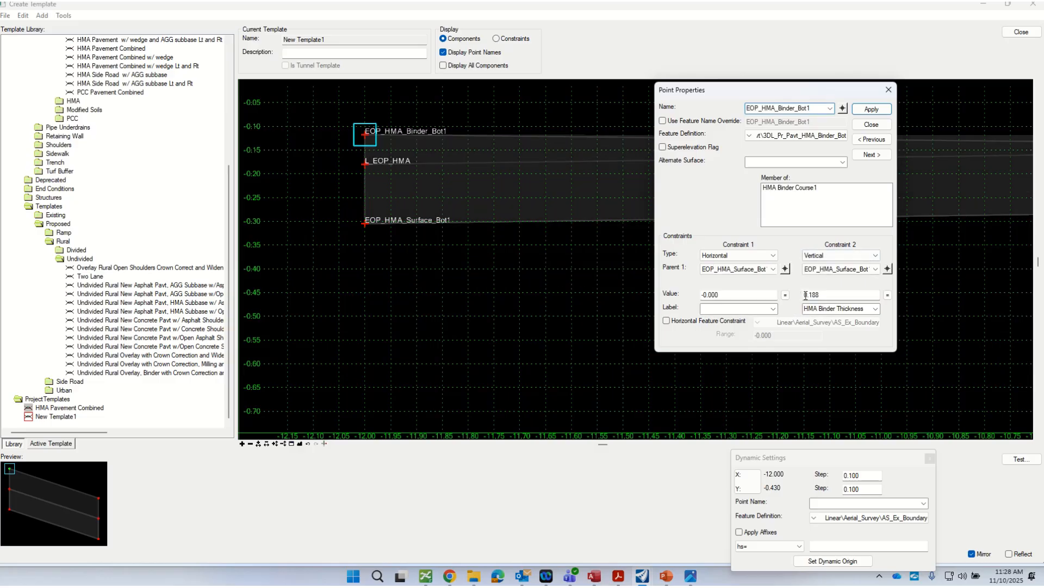
- Try correcting the EOP_HMA_Binder_Bot1 vertical constraint to -0.188, inspect the left edge points, and close the point's properties
click(806, 294)
text(-)
click(846, 298)
drag(773, 90, 798, 354)
scroll(386, 204, up, 3)
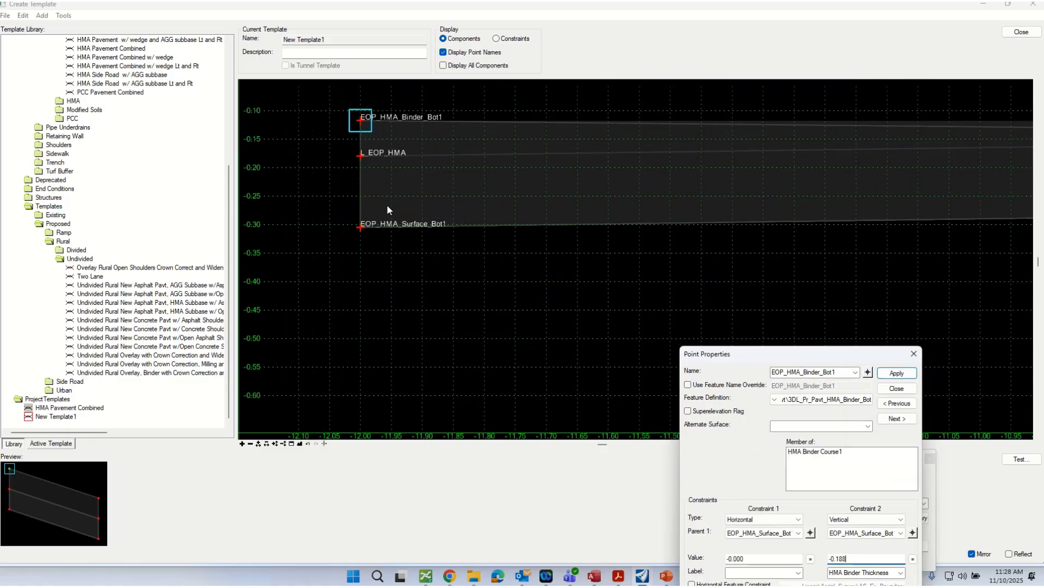
scroll(340, 214, down, 6)
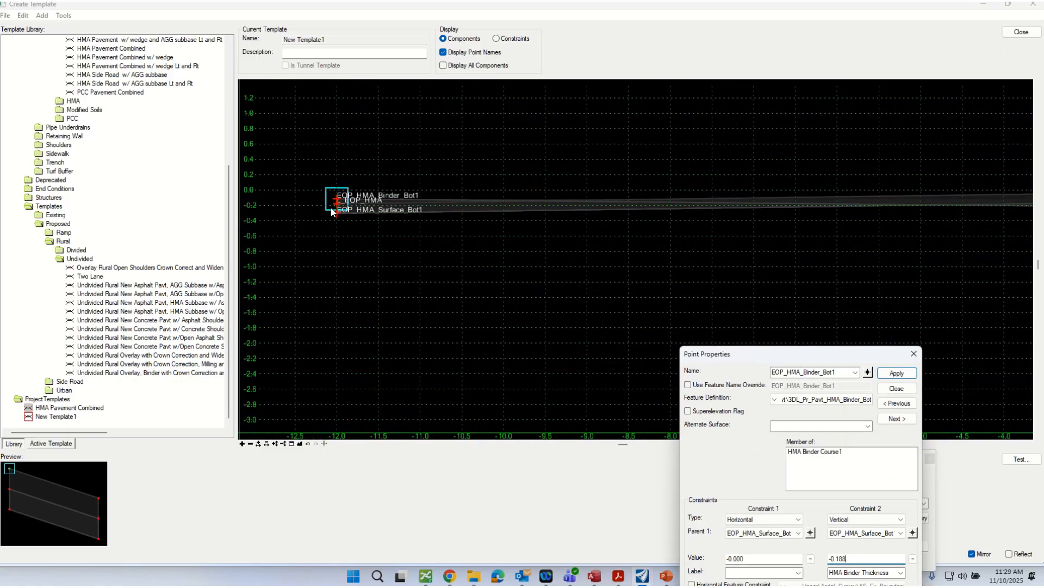
scroll(326, 215, up, 2)
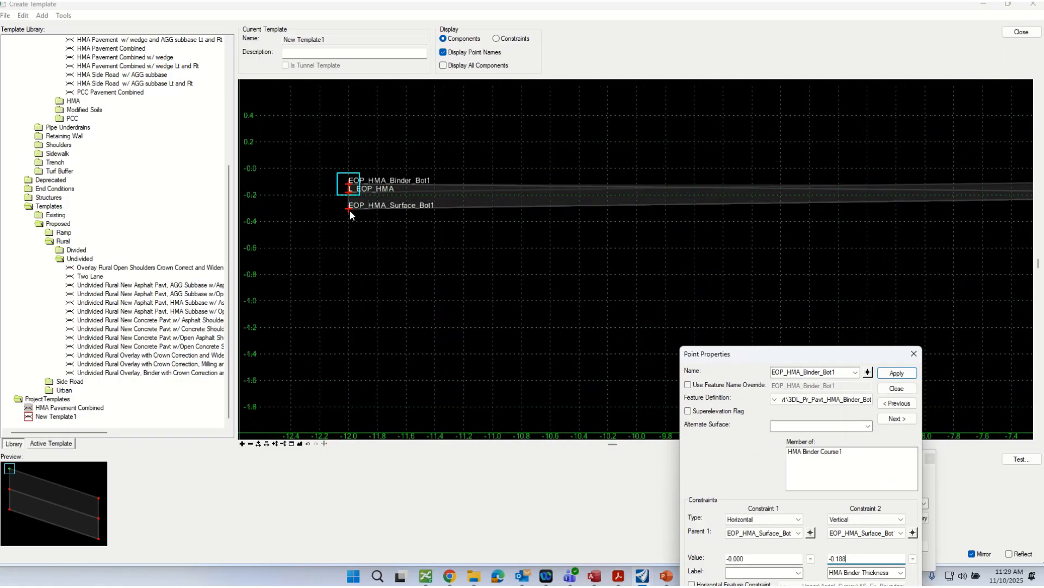
scroll(351, 210, up, 1)
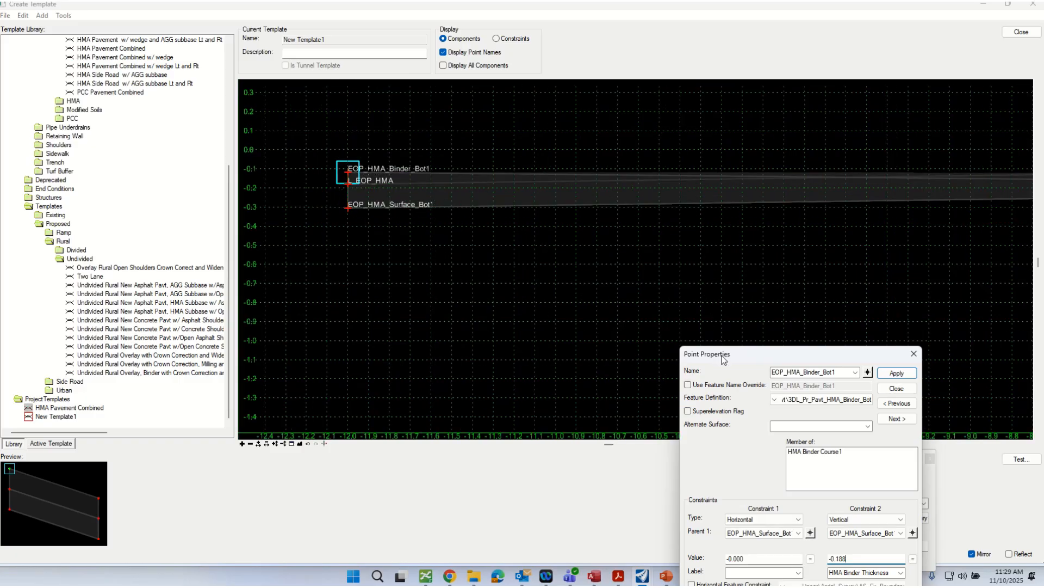
drag(721, 354, 706, 188)
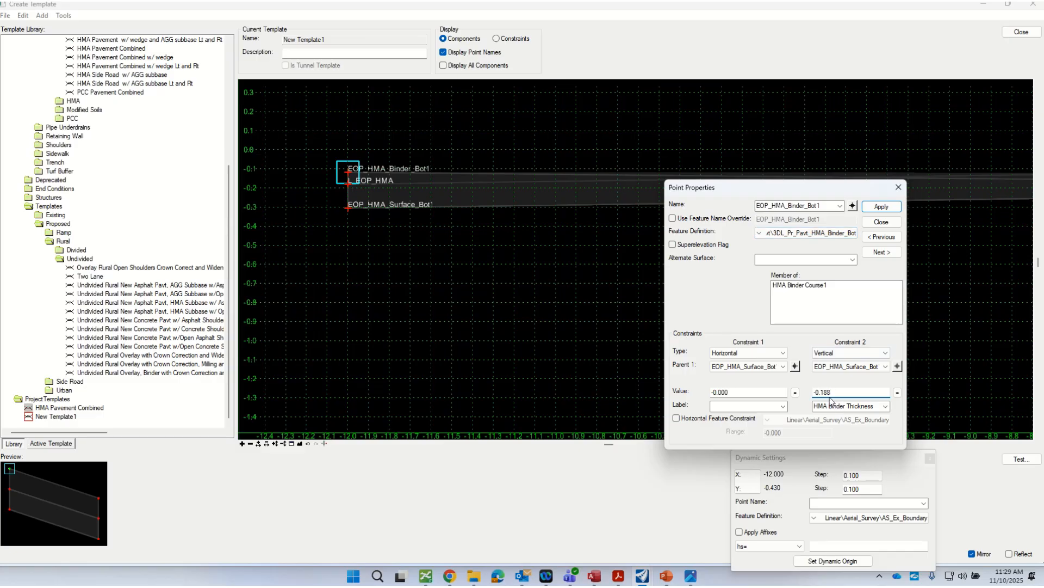
click(888, 225)
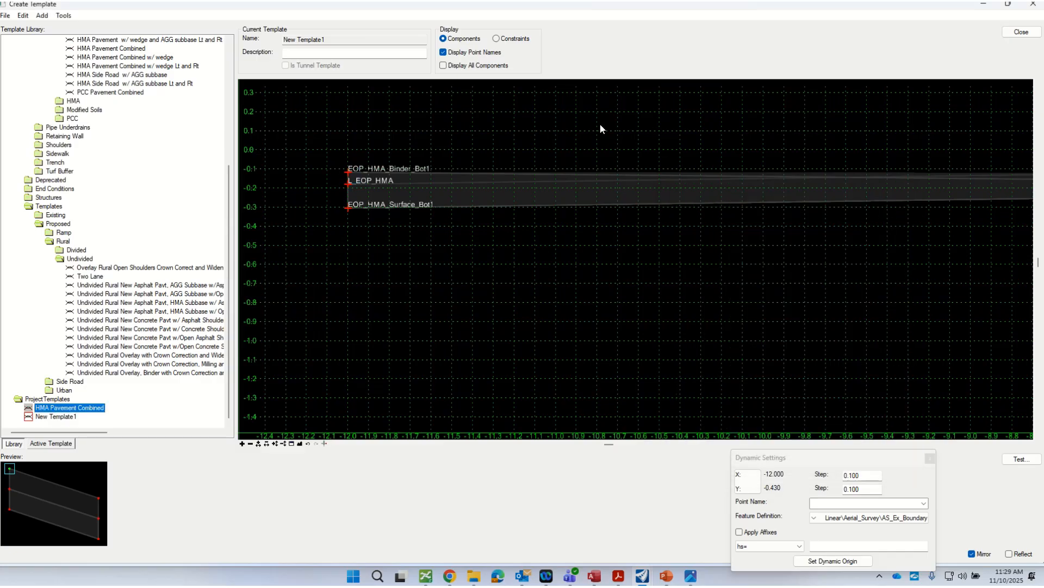
- Undo the last vertical constraint change to the binder bottom point at the left pavement edge
click(23, 15)
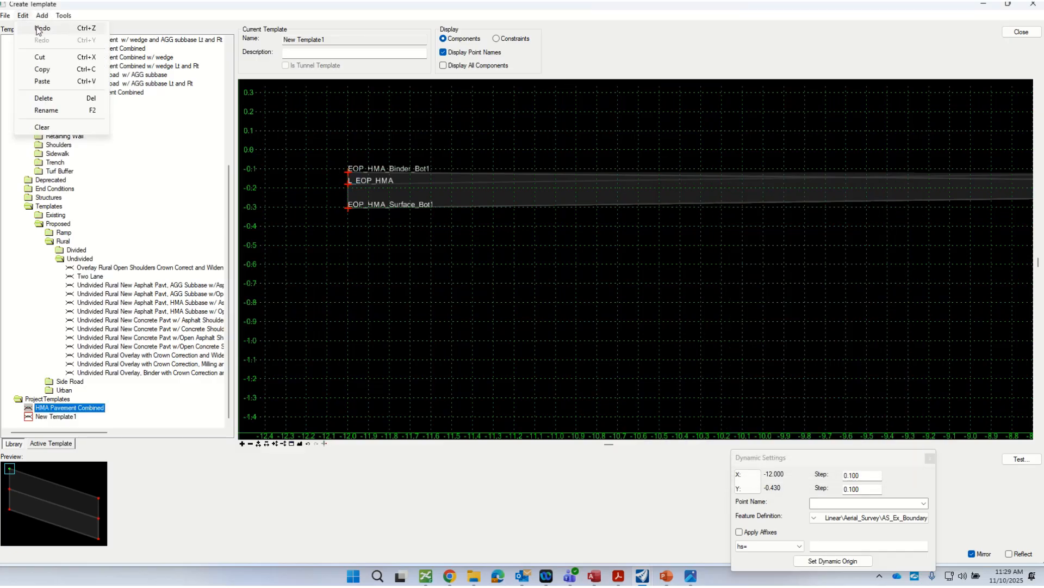
click(39, 28)
scroll(462, 294, down, 1)
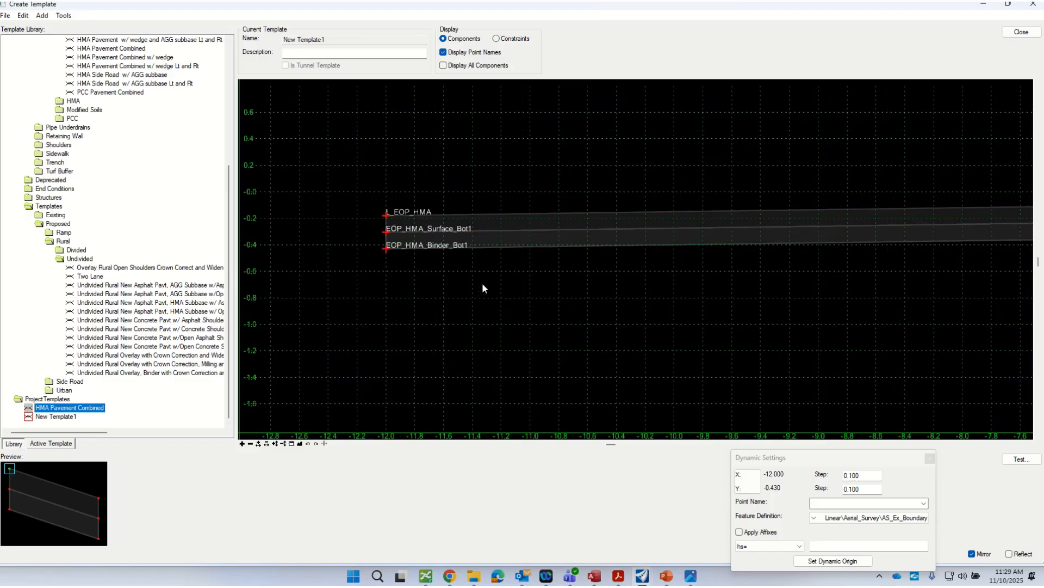
- Set the vertical constraint of EOP_HMA_Binder_Bot1 to -0.188, apply it, and close the point's properties
double_click(387, 248)
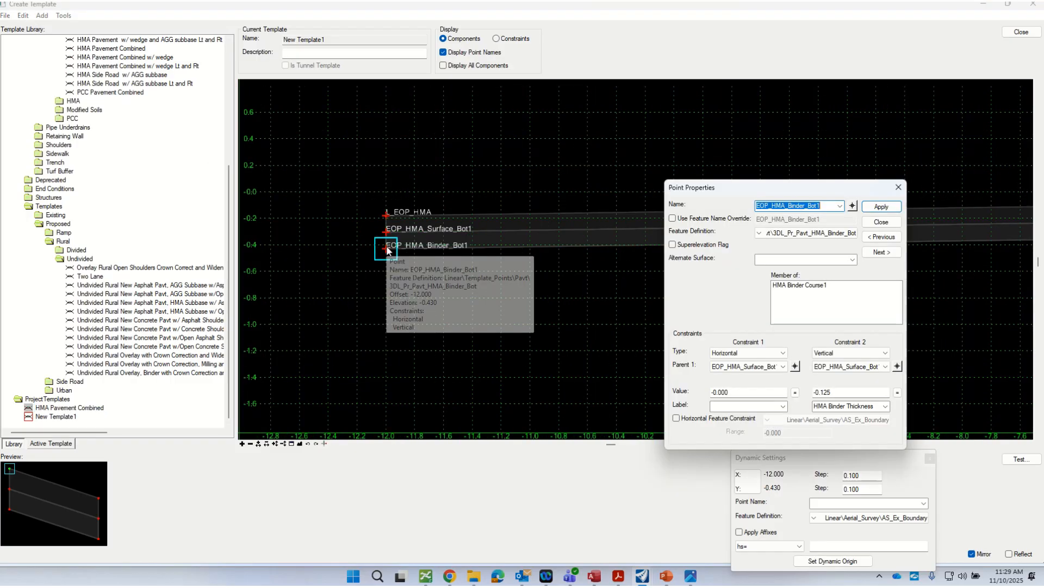
click(840, 393)
double_click(832, 393)
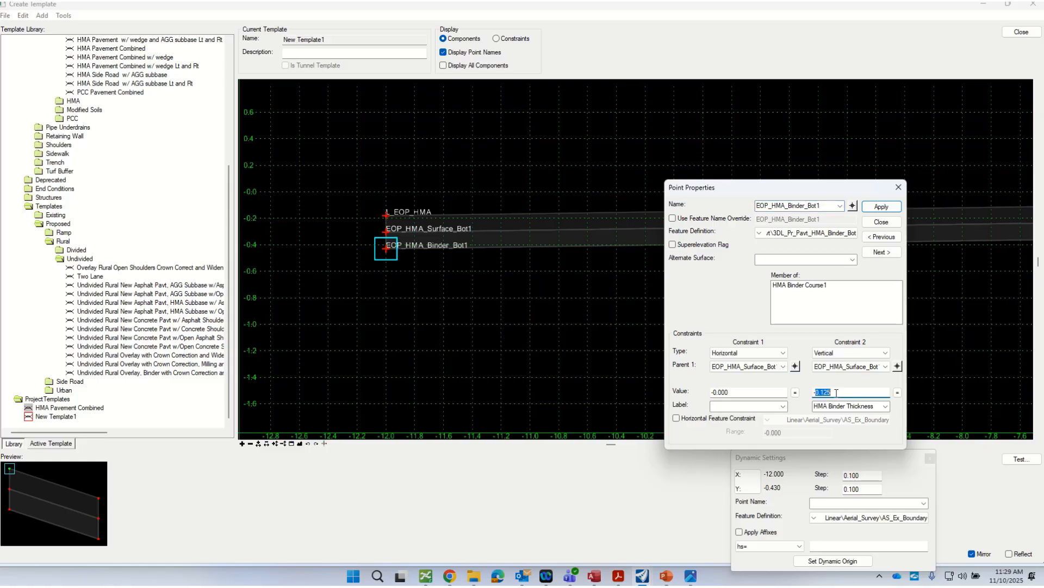
click(854, 393)
key(BackSpace)
text(88)
key(Return)
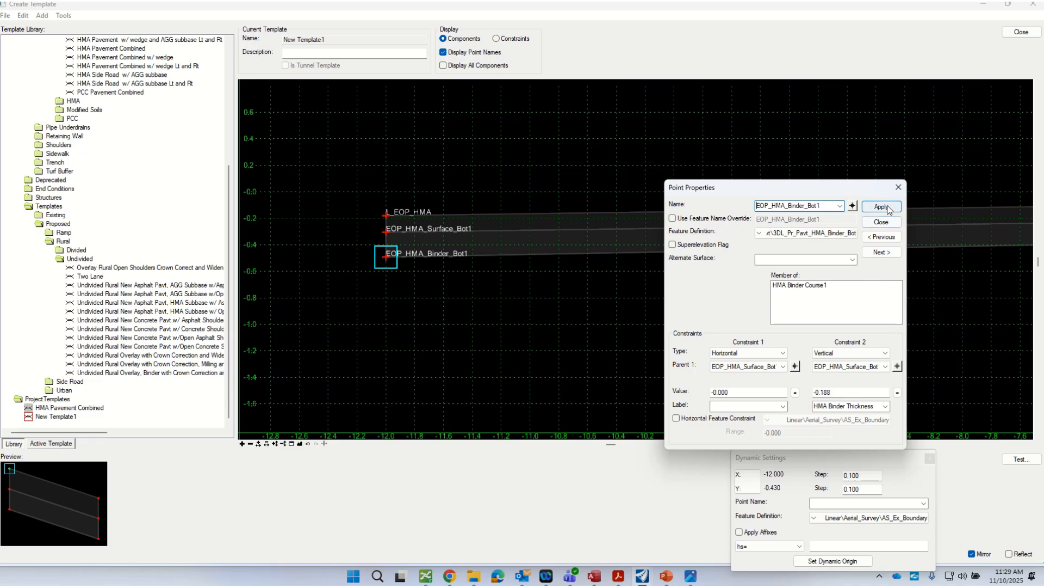
click(882, 222)
- Compare the binder layer at the edge and centerline, and review the constraints and thickness label of CL_HMA_Binder_Bot
scroll(995, 284, up, 3)
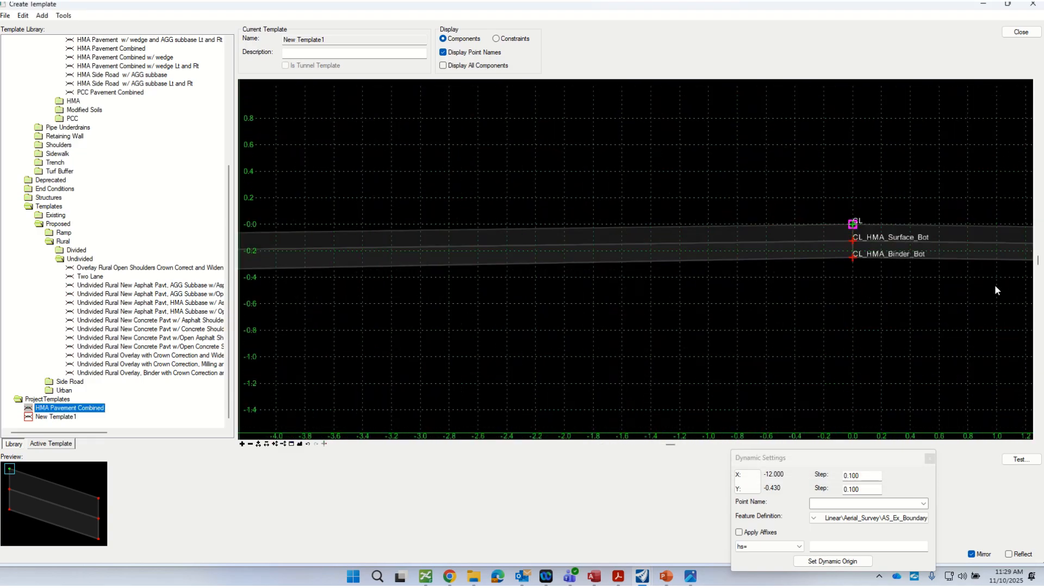
scroll(761, 266, down, 3)
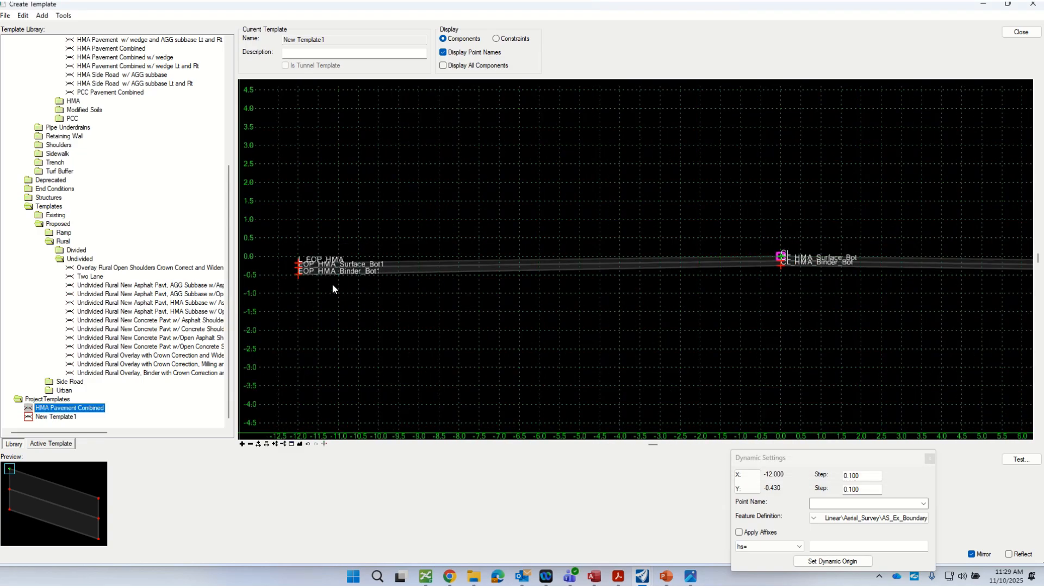
double_click(781, 267)
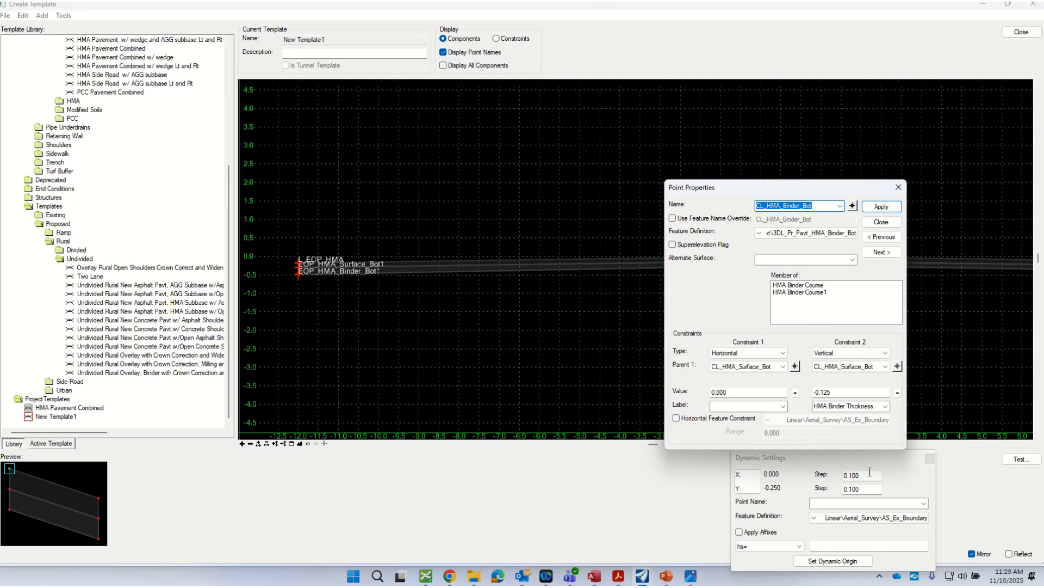
drag(768, 187, 788, 194)
scroll(356, 297, down, 2)
scroll(410, 308, down, 2)
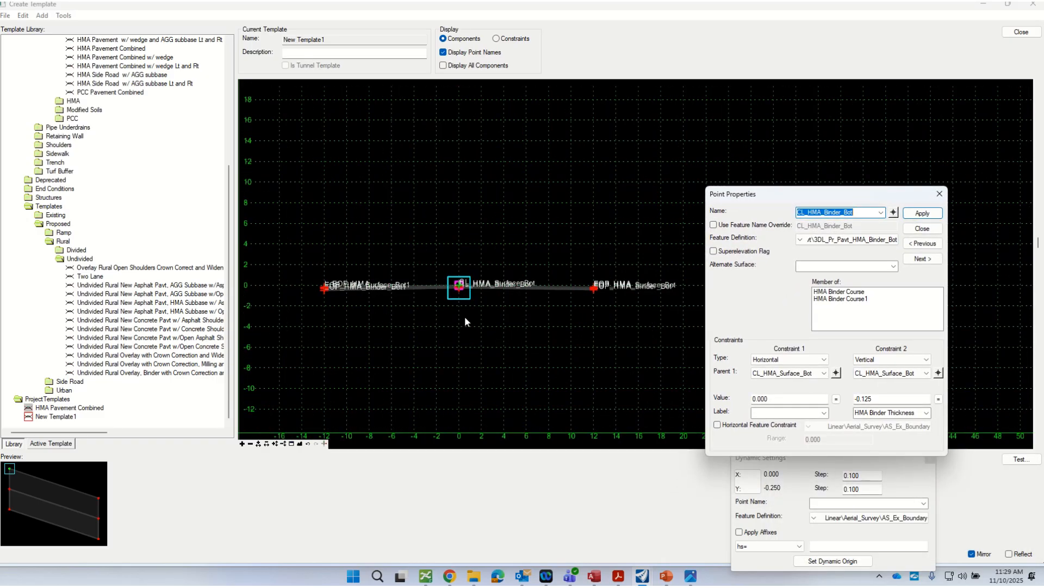
scroll(405, 290, up, 2)
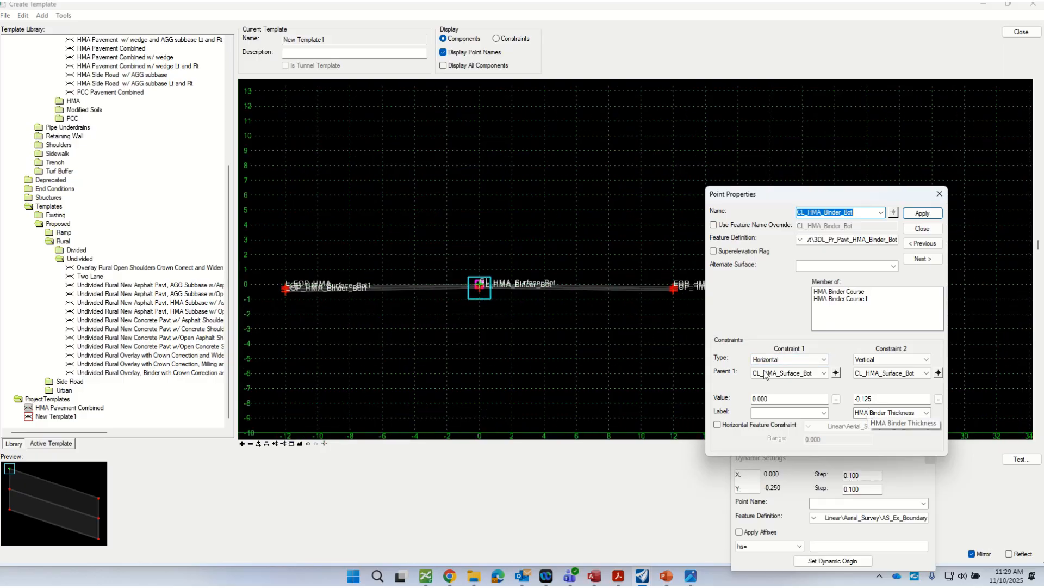
click(922, 230)
- Set the default value of the active template's HMA Binder Thickness parametric constraint to about -0.19
click(64, 445)
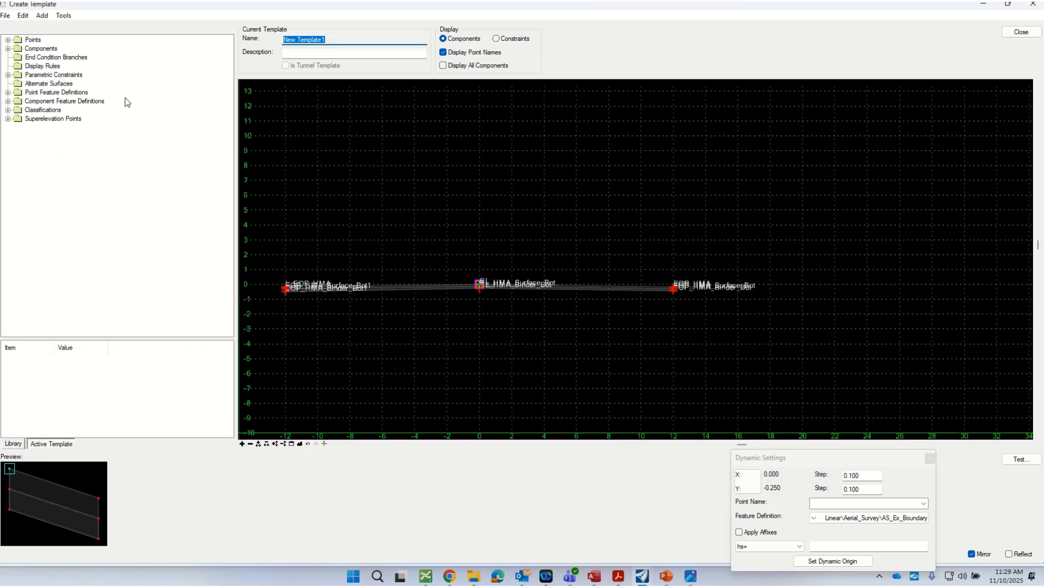
click(8, 74)
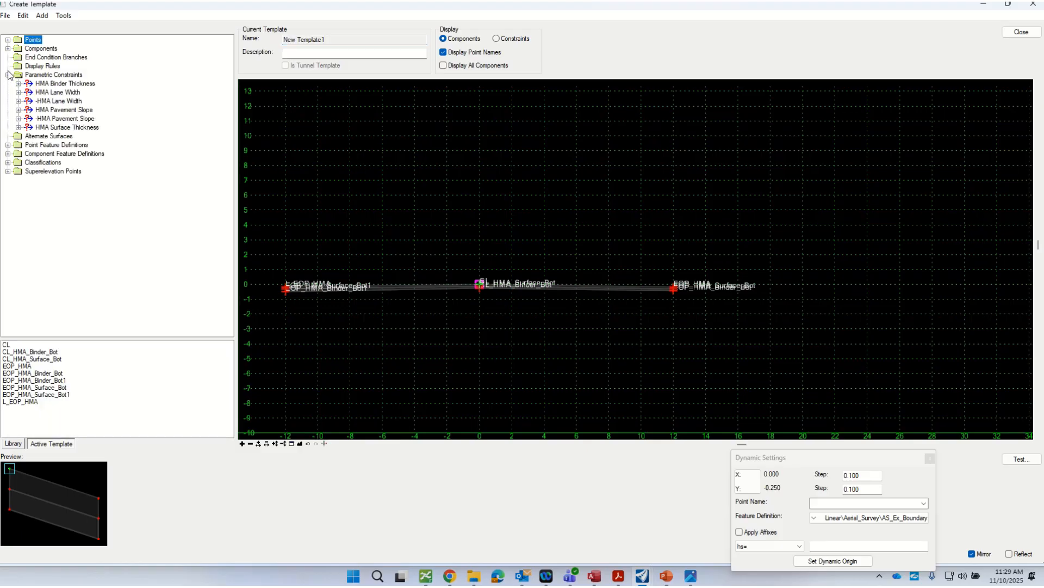
click(57, 84)
right_click(57, 85)
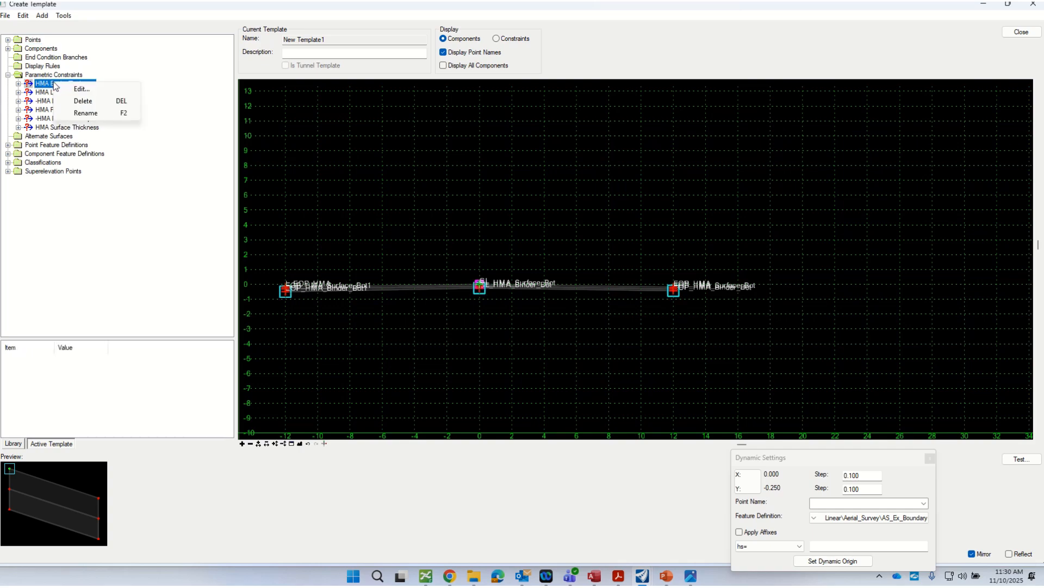
click(83, 90)
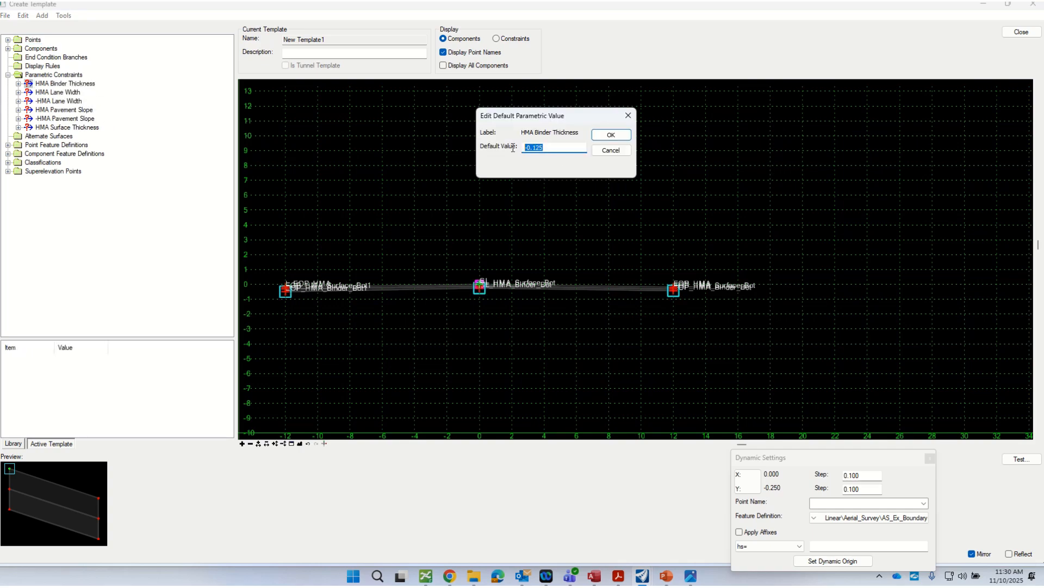
text(-)
key(Return)
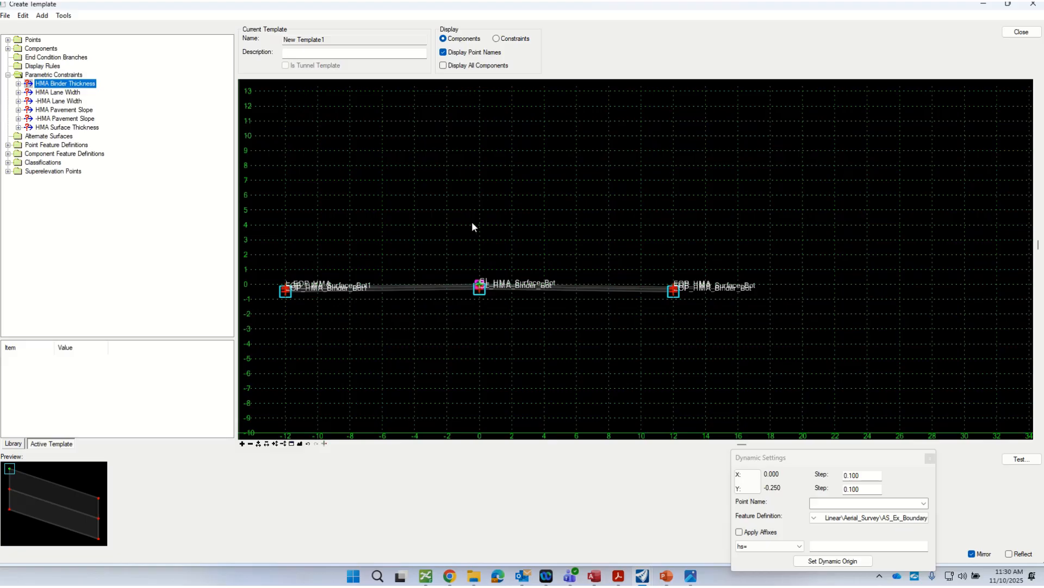
- Examine the binder layer at the centerline and both pavement edges, and check the template against Proposed Typical Section #7
scroll(481, 285, up, 5)
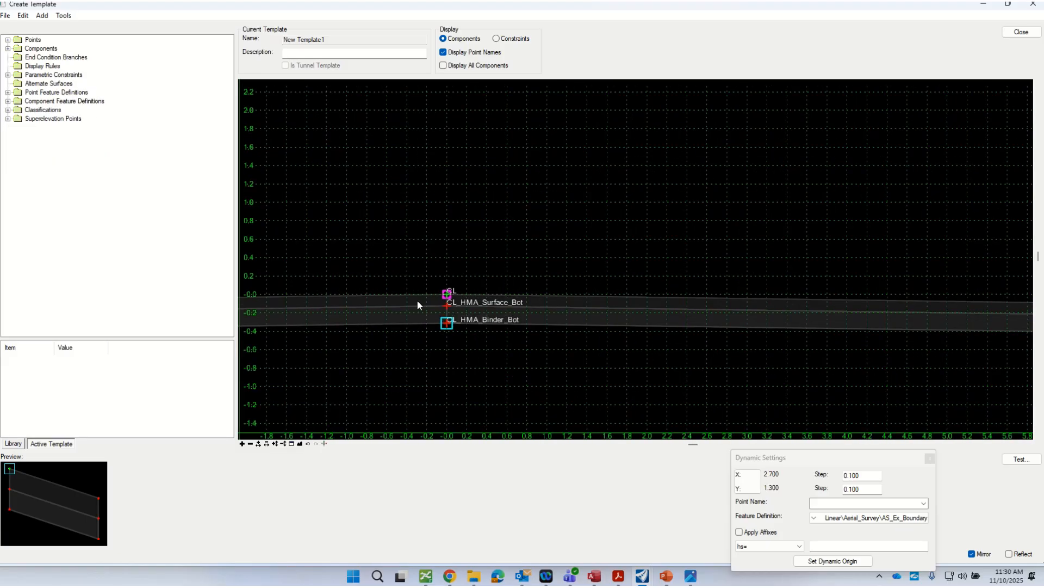
scroll(416, 300, down, 3)
scroll(918, 344, up, 3)
scroll(685, 210, up, 4)
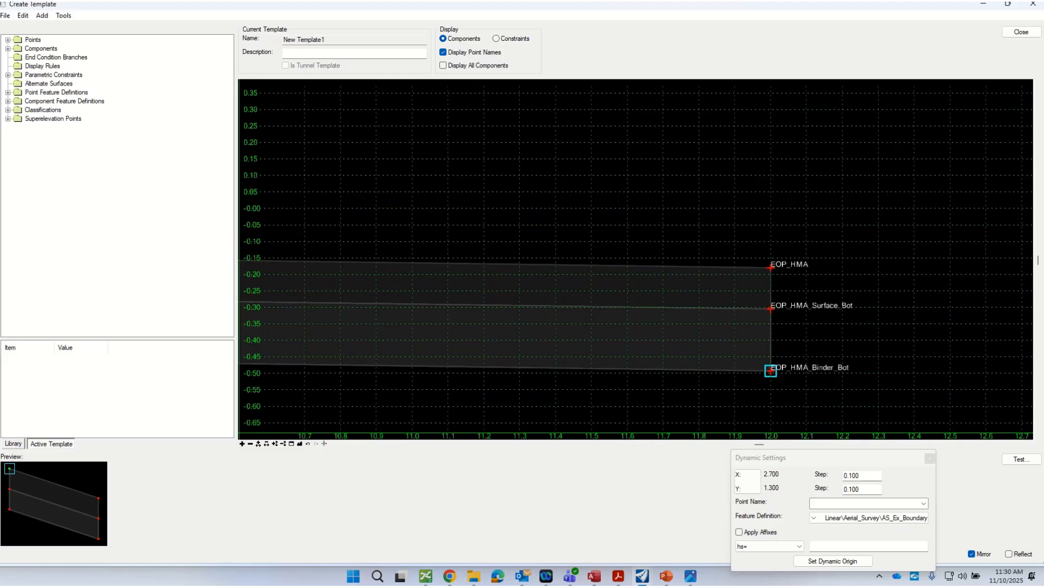
key(alt+Tab)
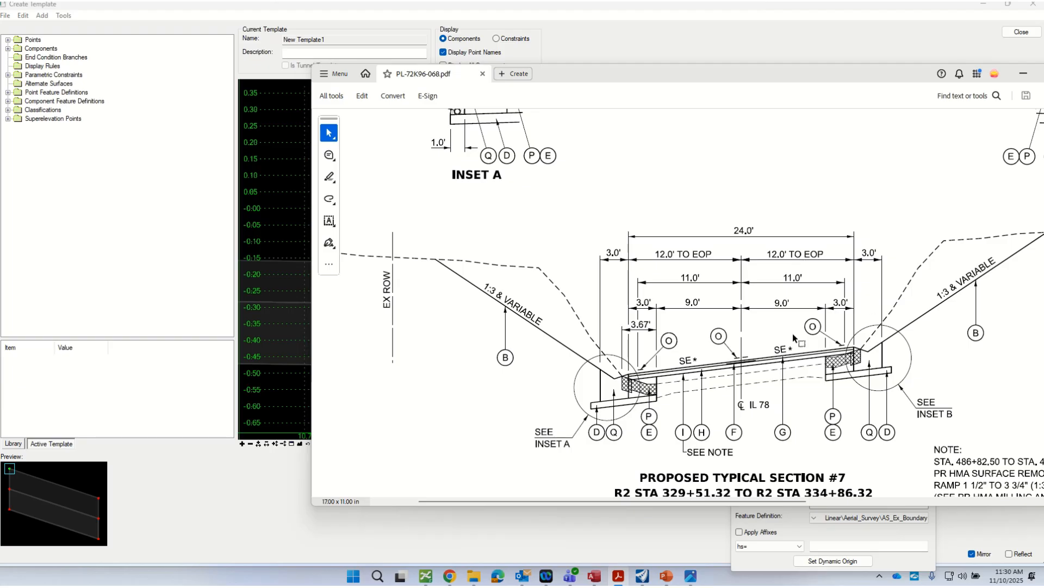
key(alt+Tab)
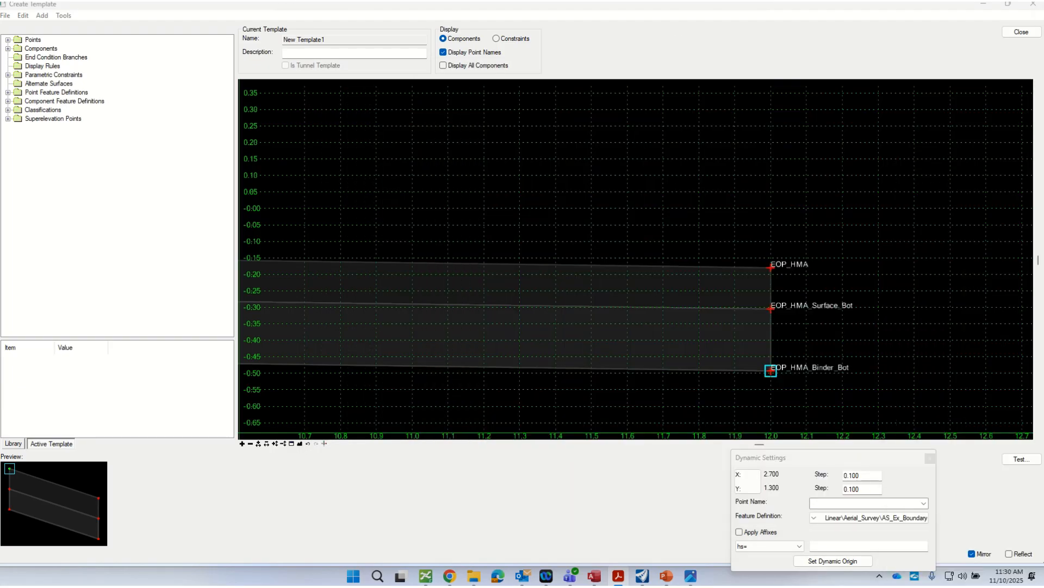
scroll(852, 284, down, 5)
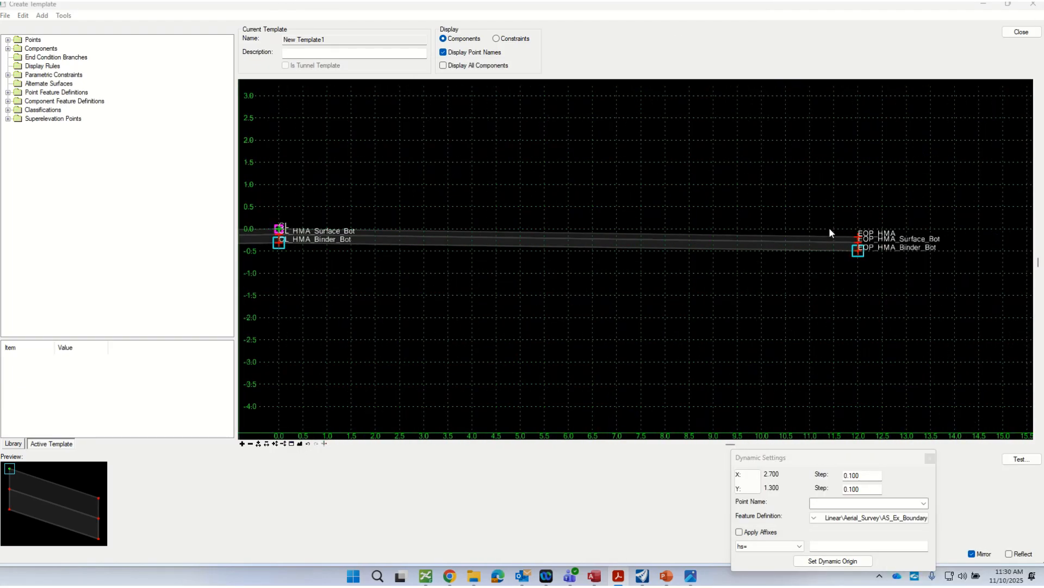
scroll(775, 270, down, 1)
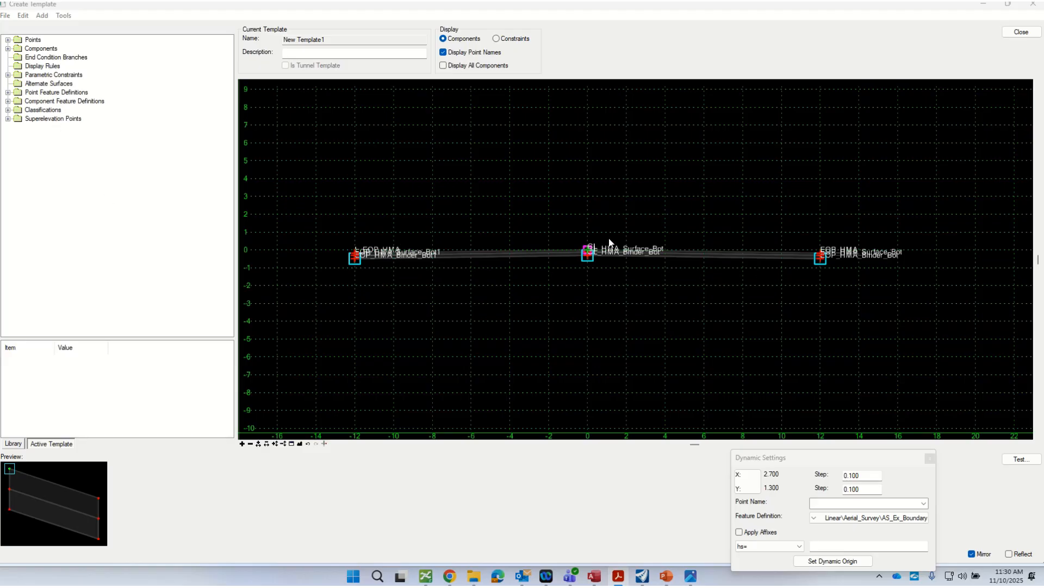
scroll(624, 246, up, 1)
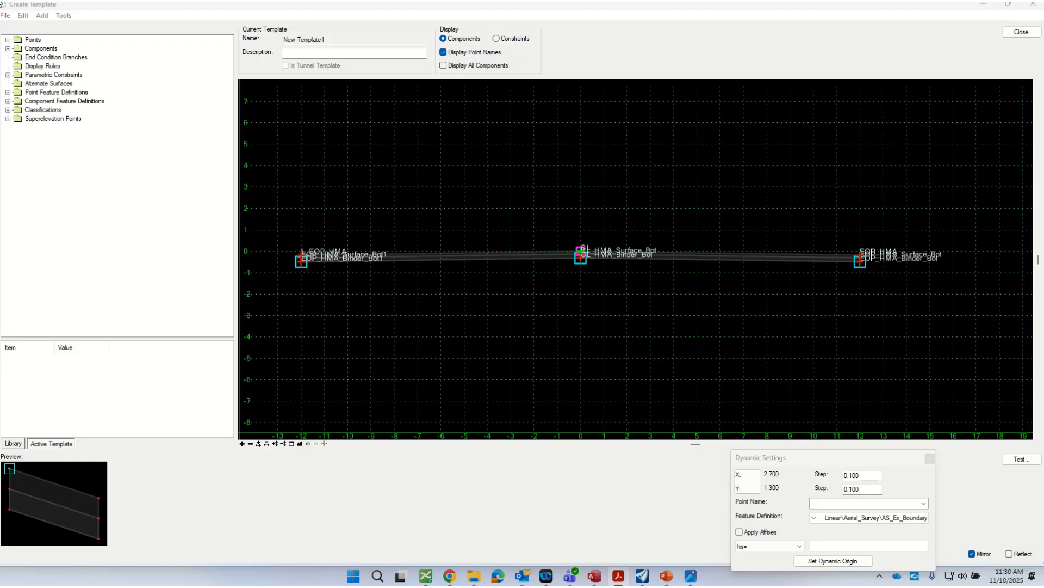
- Save the template library and close the template editor
click(5, 16)
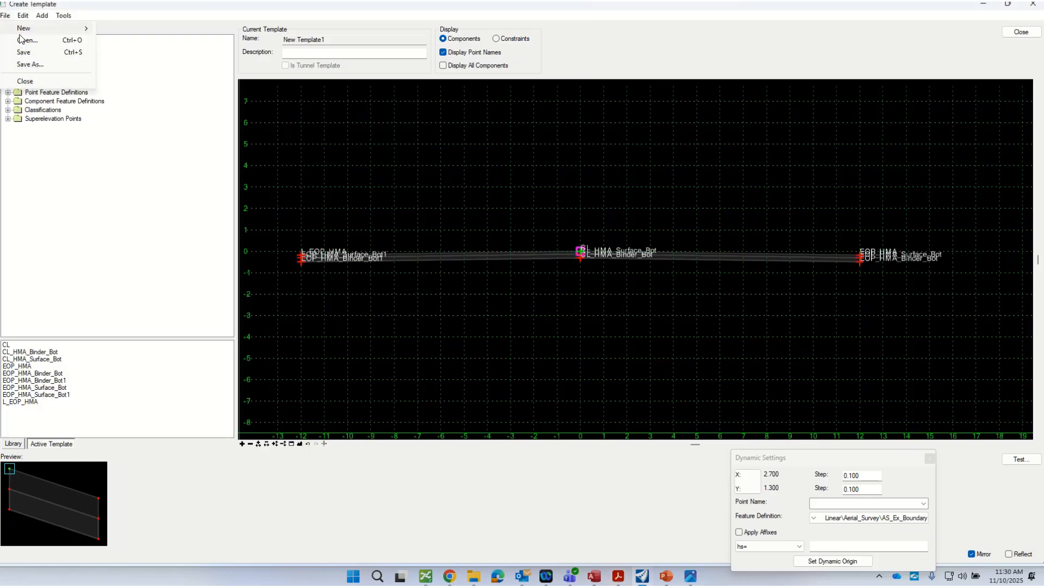
click(24, 52)
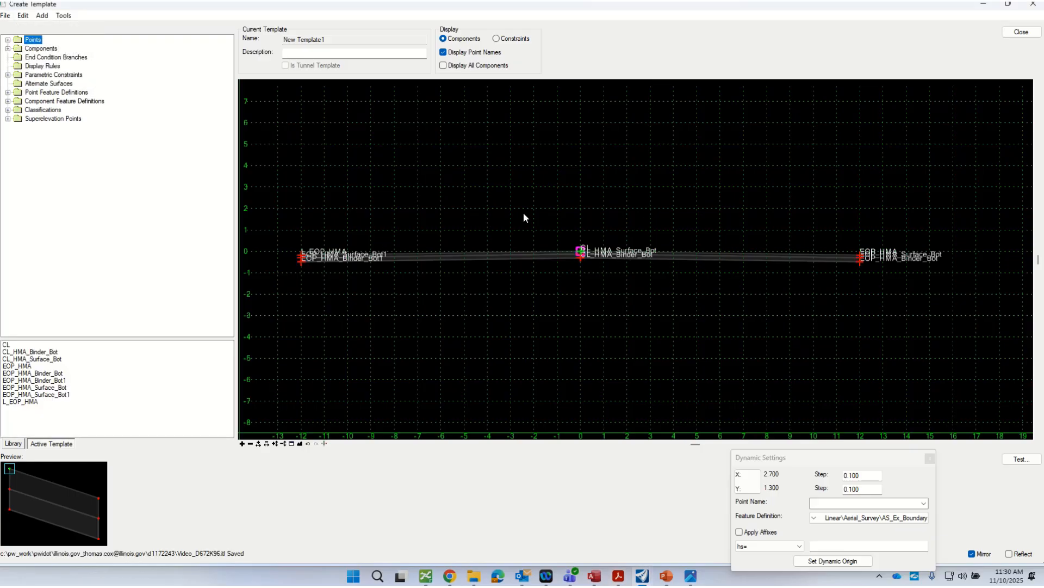
click(1020, 34)
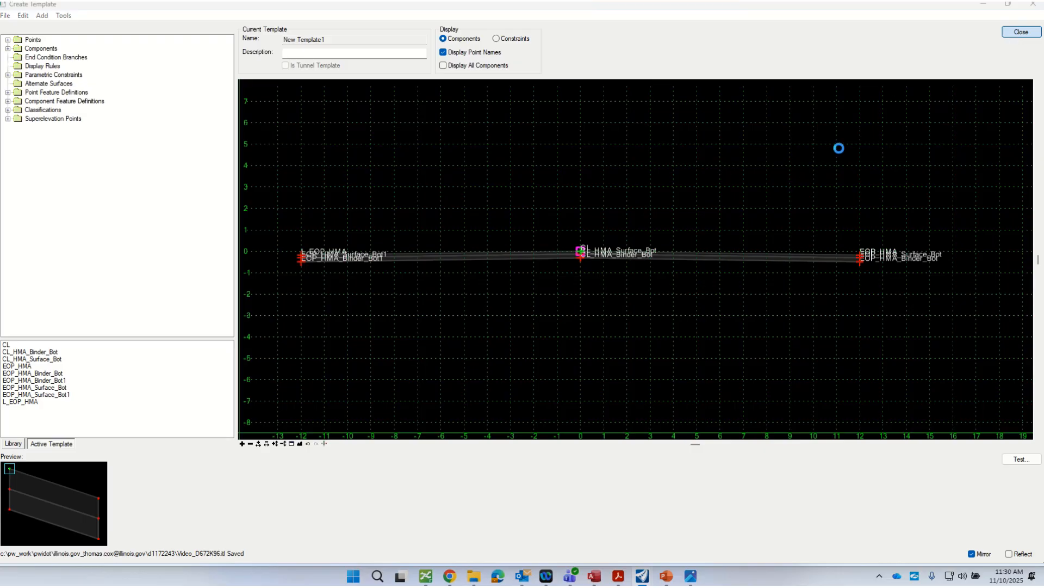
click(438, 370)
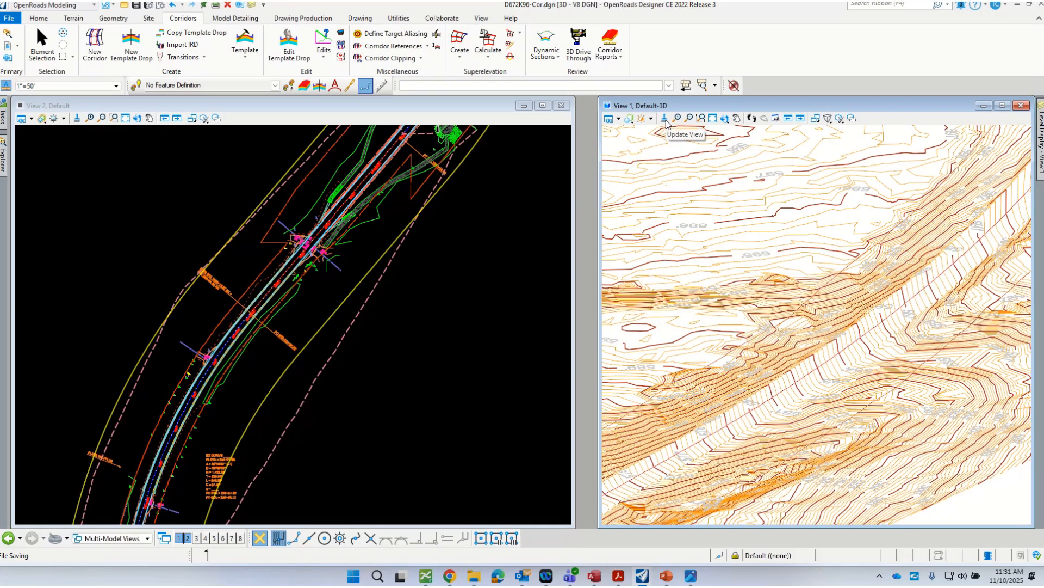
- Refresh the 3D view and rotate the plan view so the roadway runs roughly horizontally
click(665, 119)
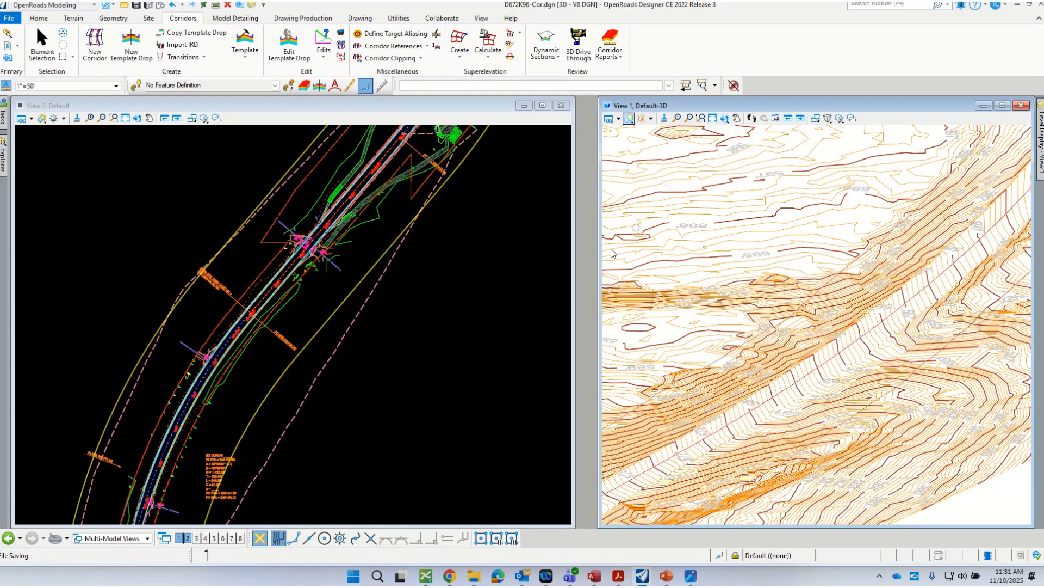
scroll(525, 309, down, 2)
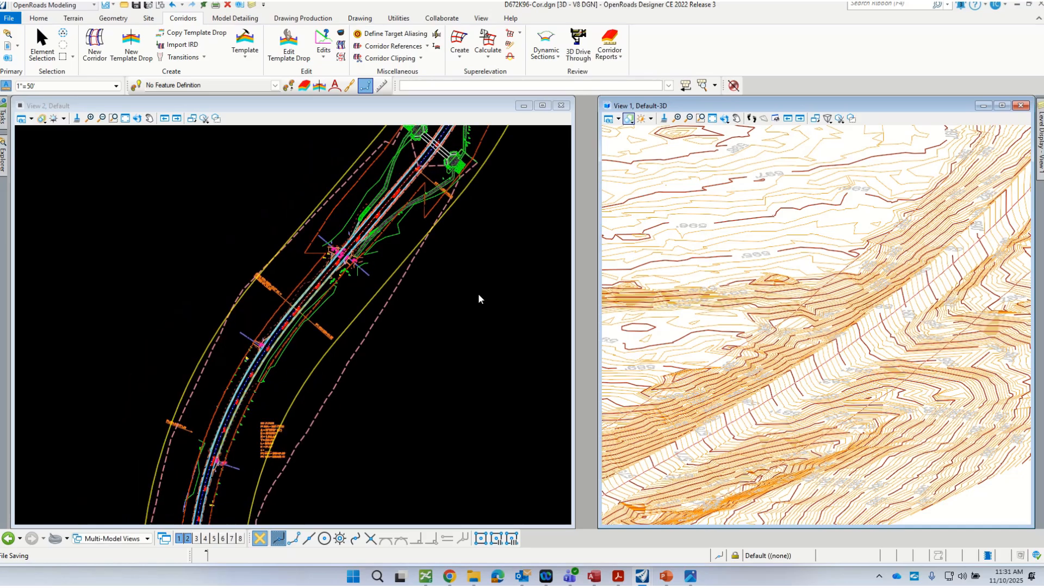
scroll(386, 322, up, 3)
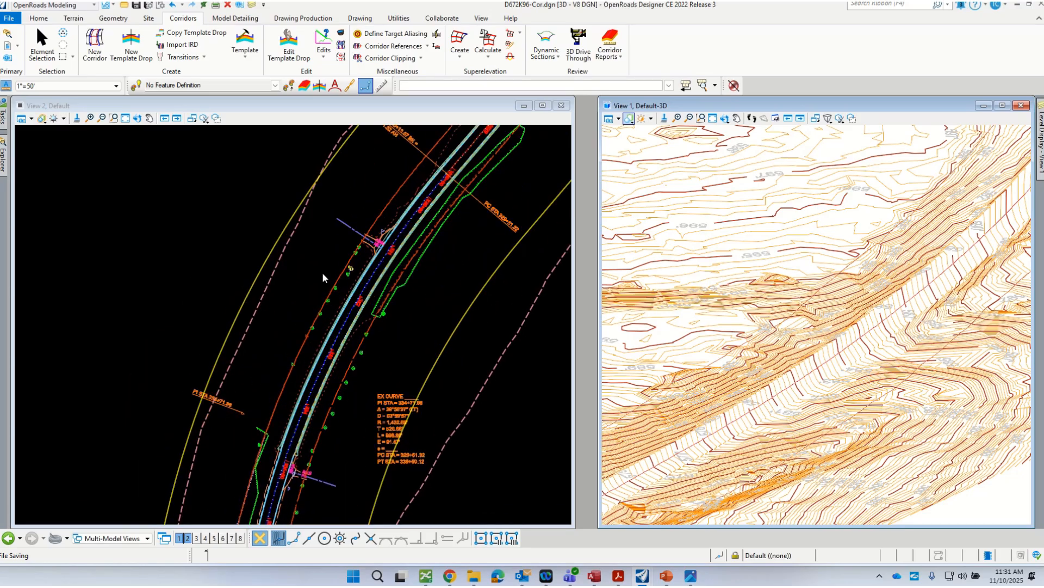
click(136, 119)
click(374, 181)
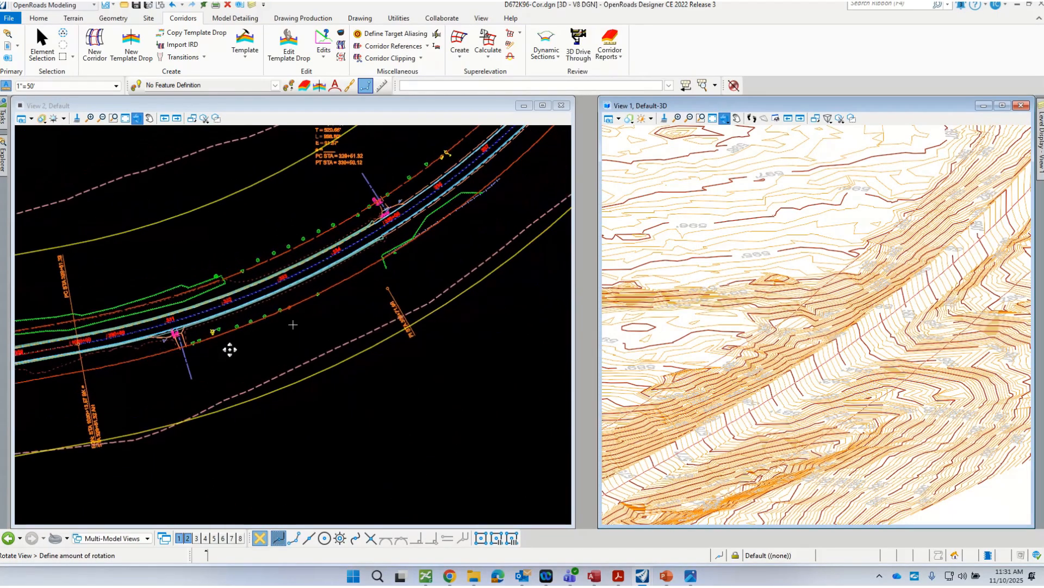
click(230, 350)
scroll(425, 234, down, 2)
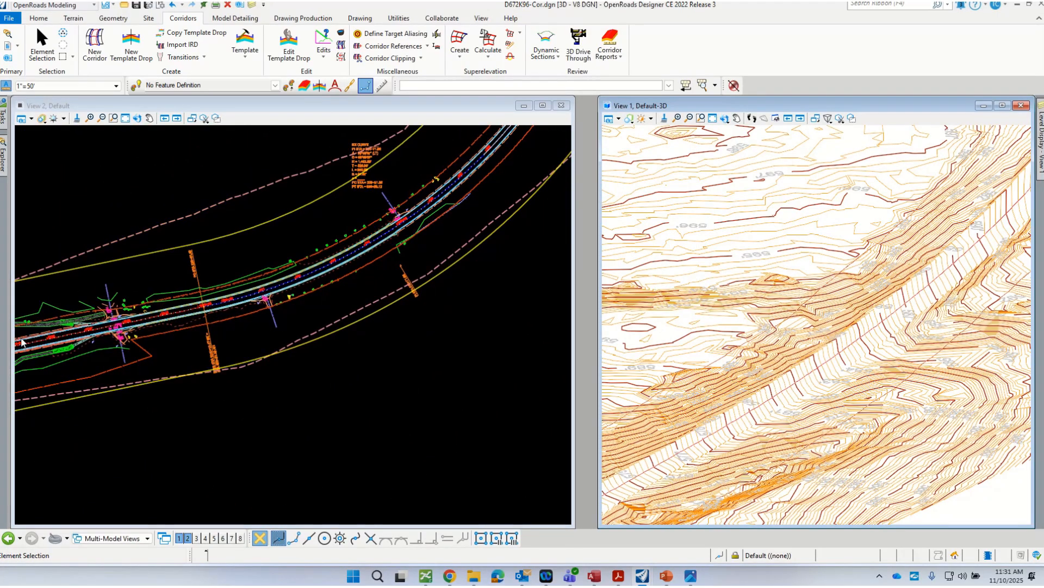
- Examine the roadway in plan from the culvert near station 1024 to the side entrances around station 1028
scroll(22, 342, up, 2)
scroll(148, 305, up, 1)
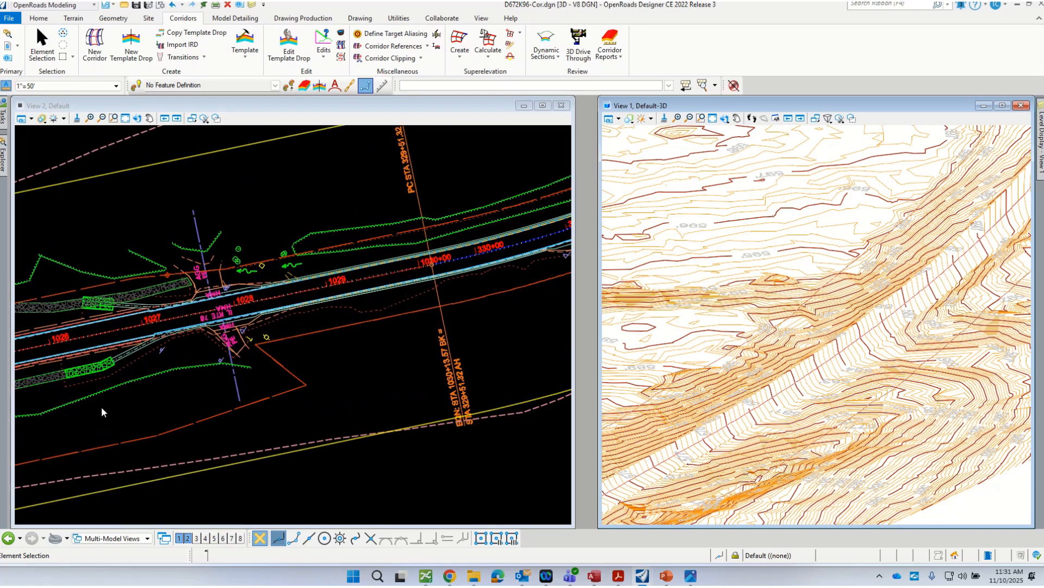
scroll(68, 407, down, 1)
scroll(153, 351, up, 3)
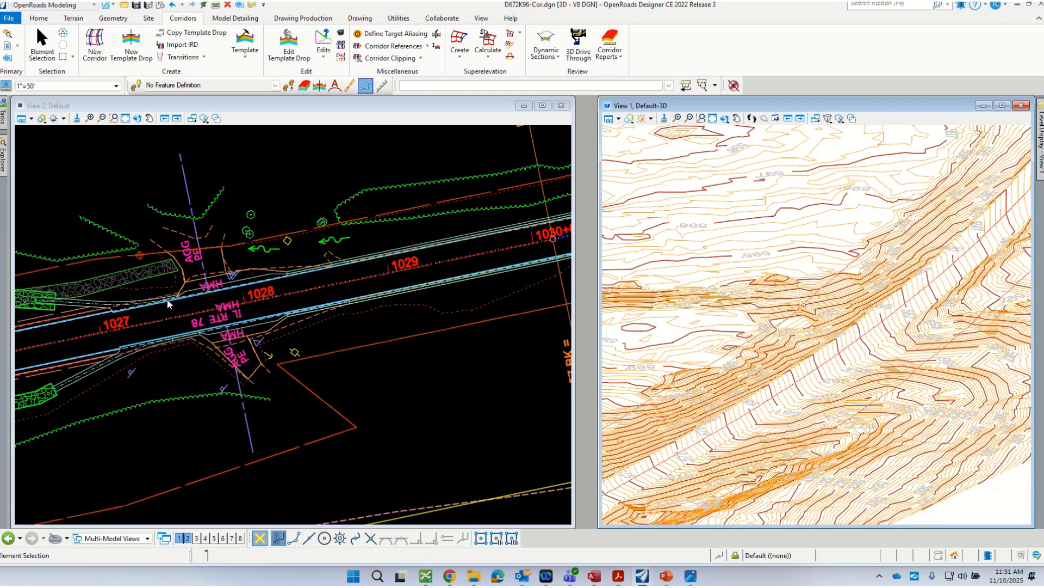
scroll(149, 306, down, 3)
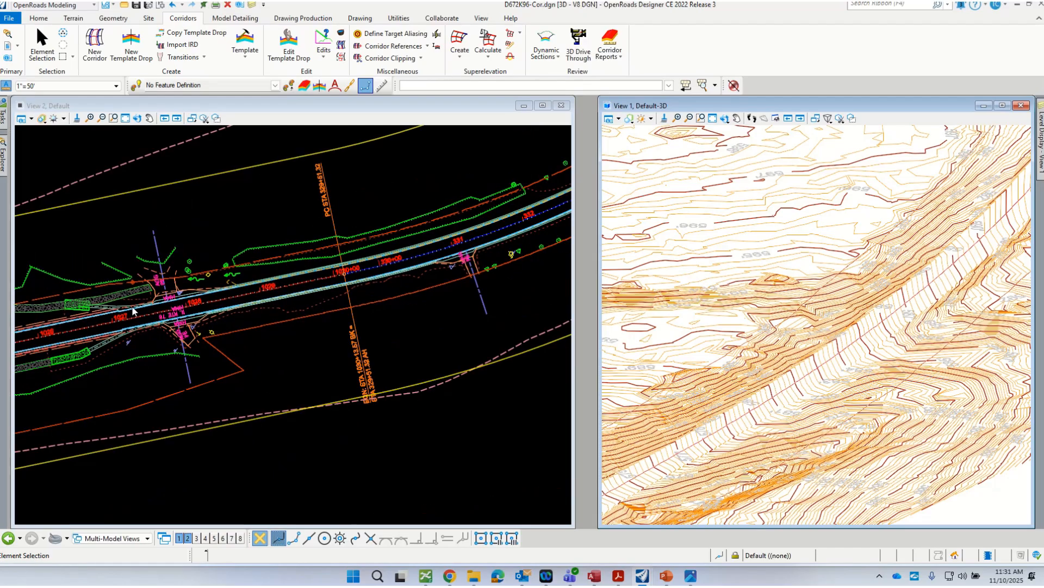
scroll(141, 313, down, 3)
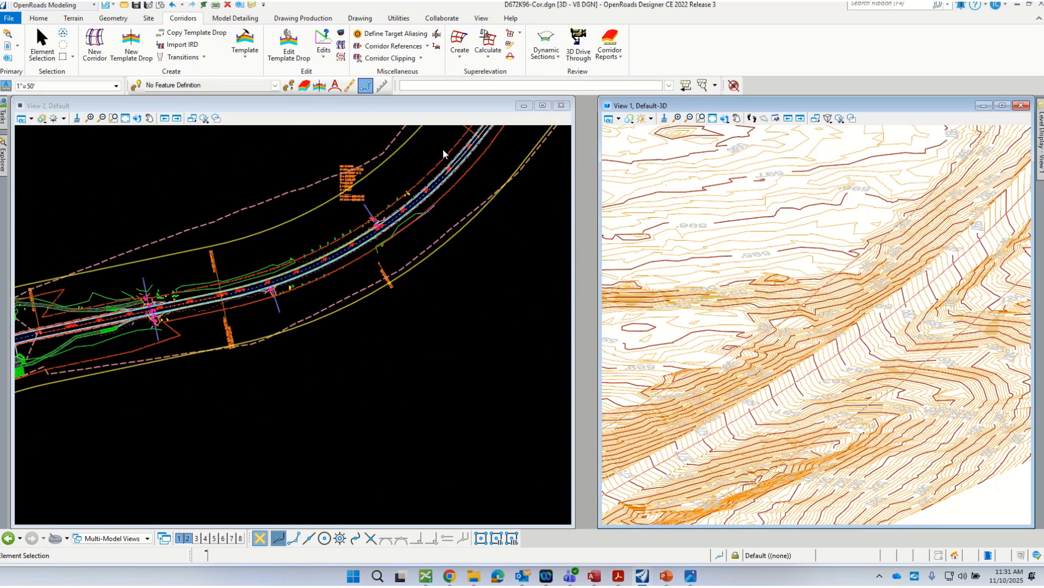
scroll(461, 175, down, 2)
scroll(128, 331, up, 4)
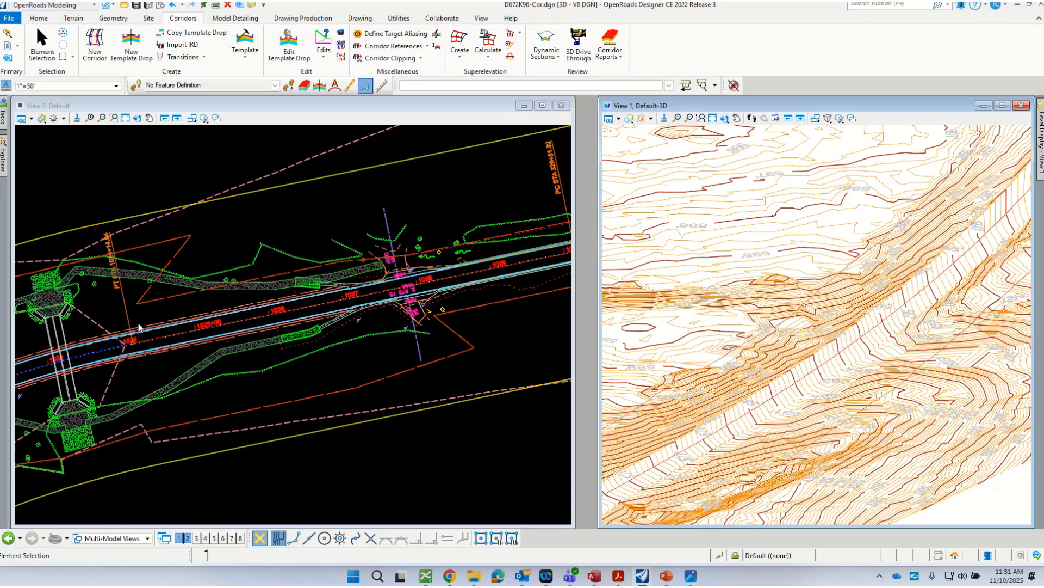
scroll(447, 284, up, 2)
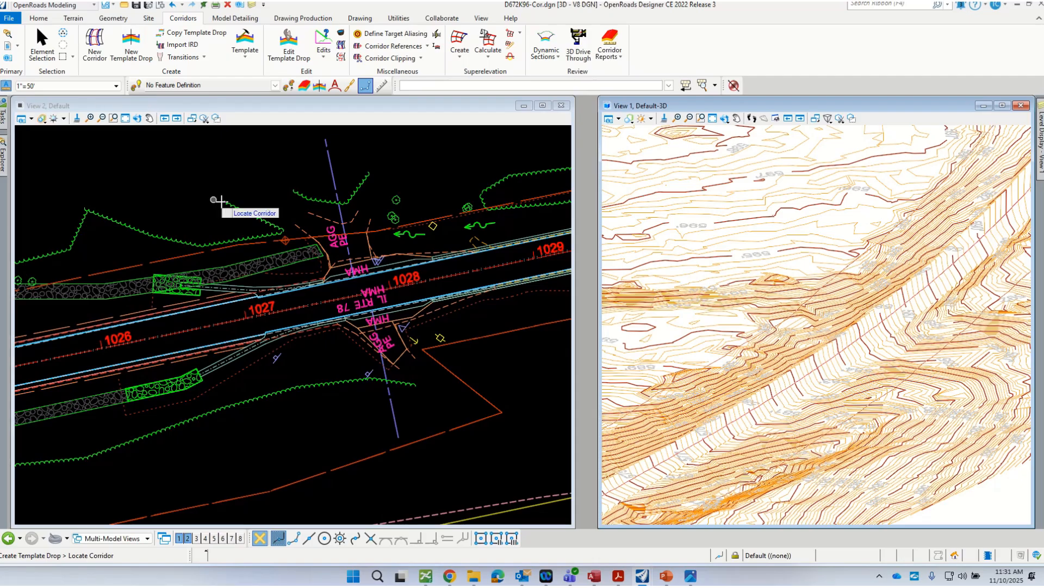
- Create a template drop on the corridor, using New Template1 from ProjectTemplates as its template
scroll(303, 333, down, 3)
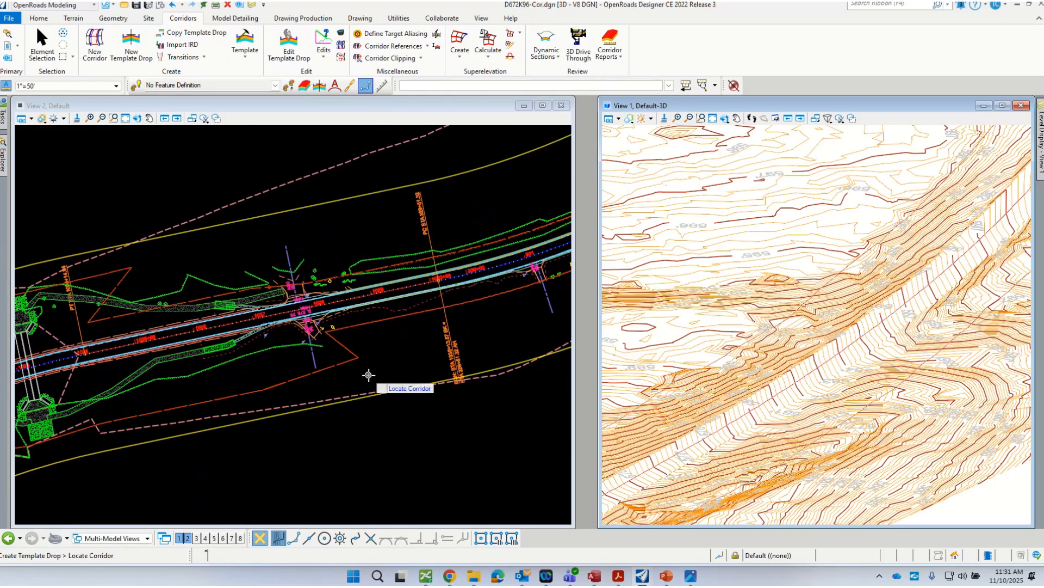
click(327, 201)
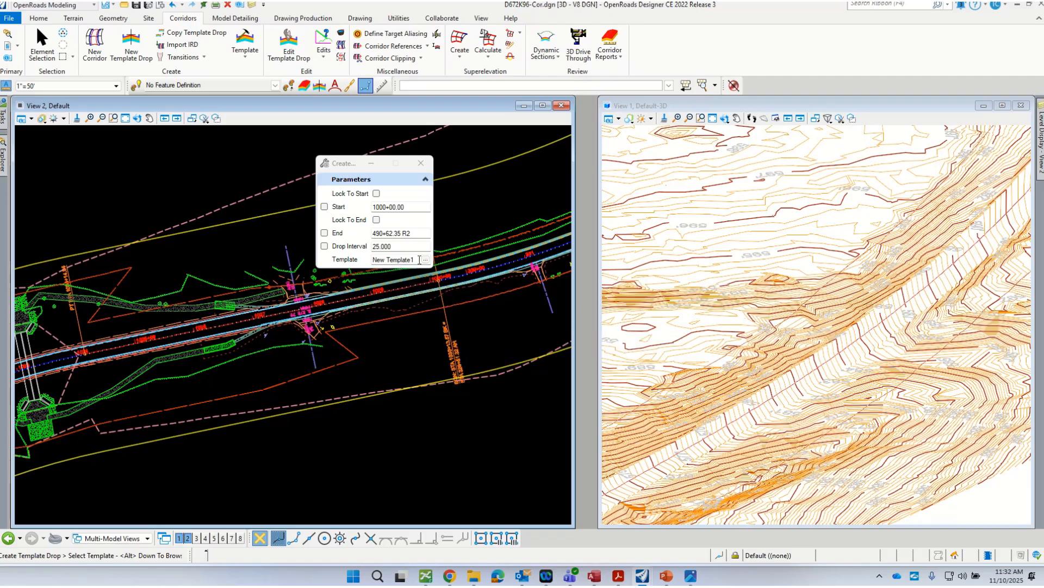
drag(352, 171, 332, 152)
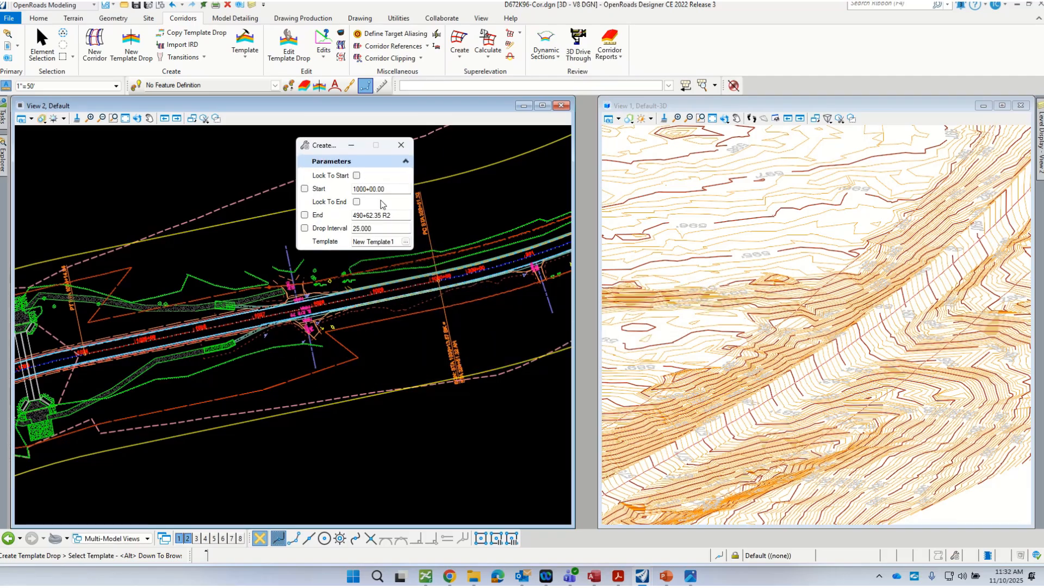
click(405, 242)
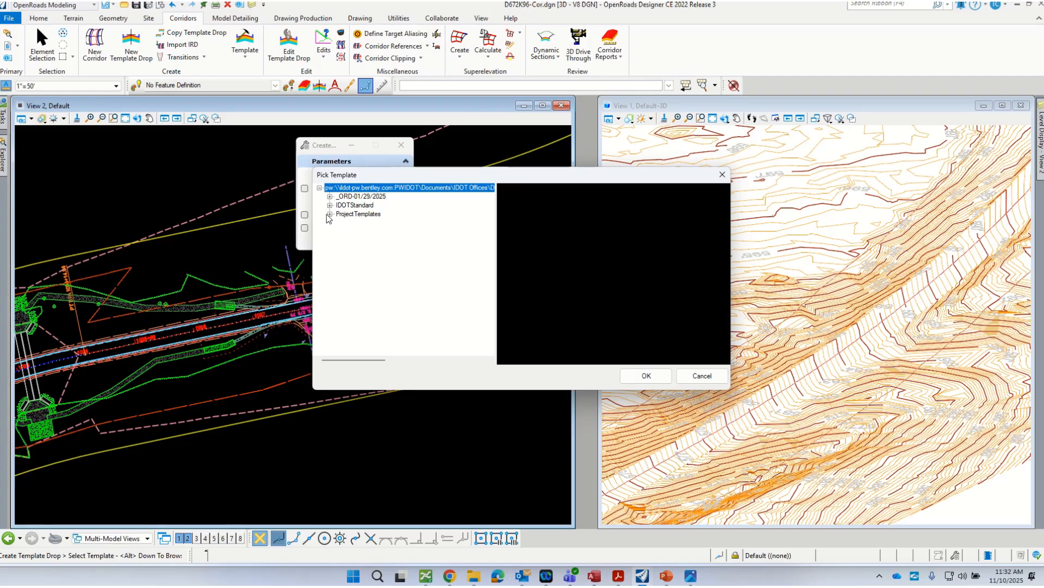
click(329, 215)
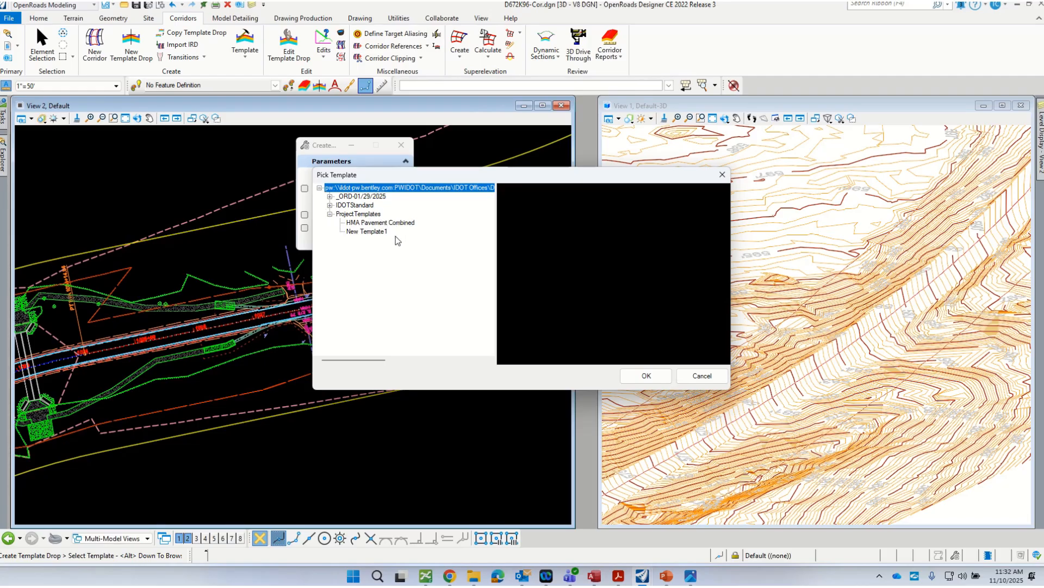
click(379, 232)
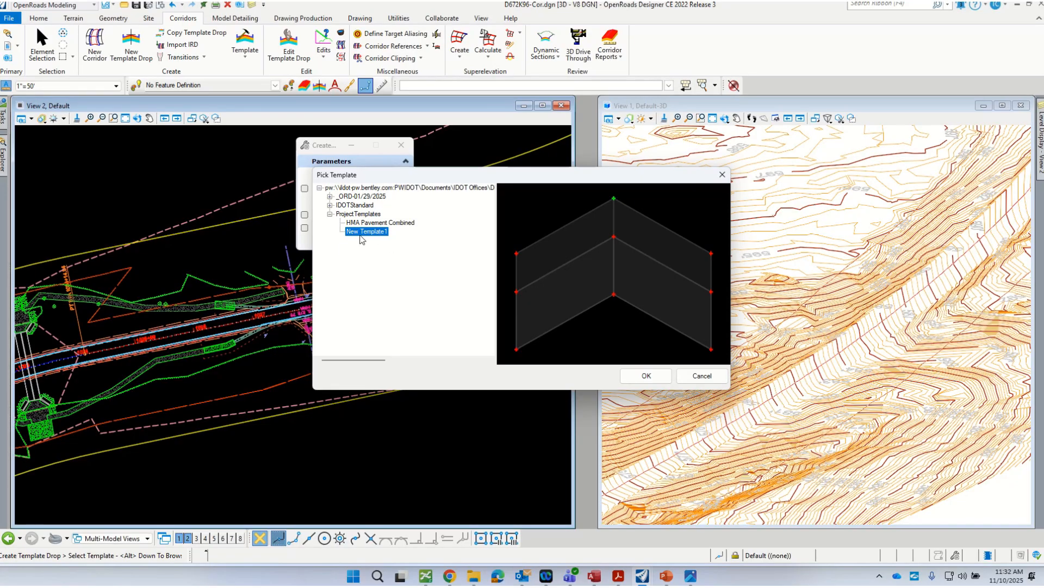
click(647, 376)
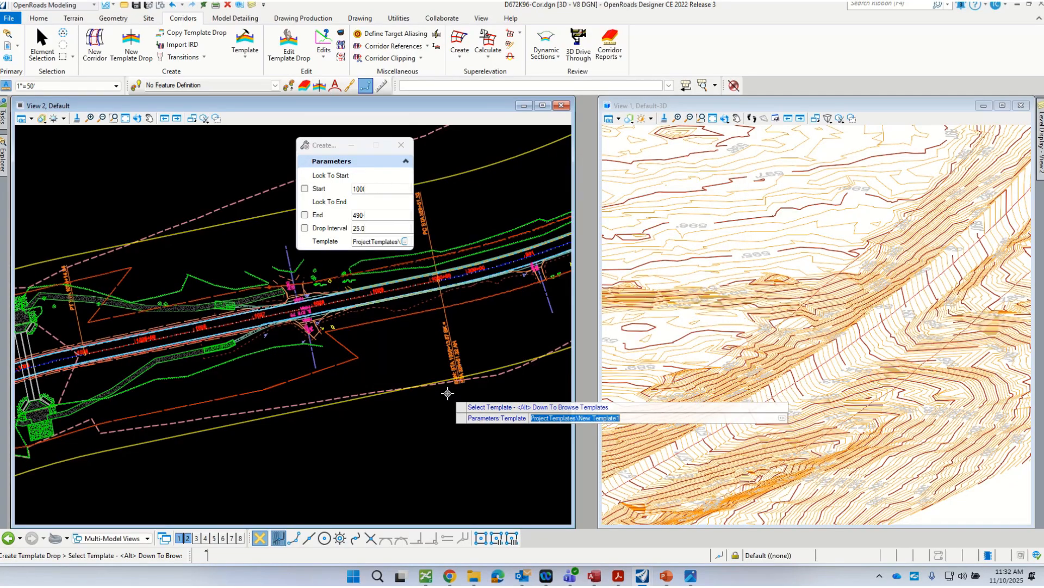
click(379, 432)
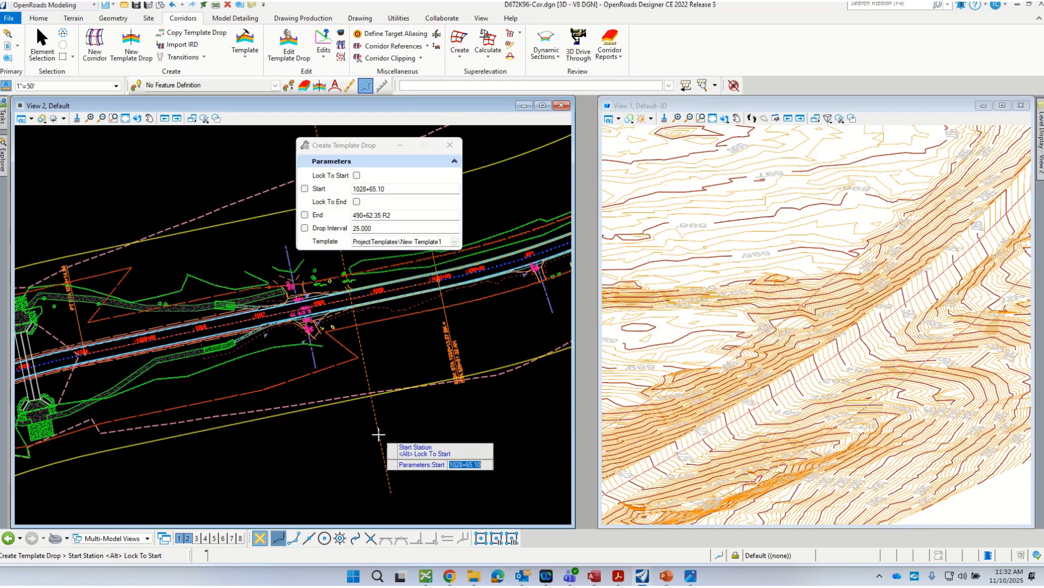
- Look along the roadway between stations 1015 and 1029 for a suitable start location for the template drop
scroll(241, 365, down, 2)
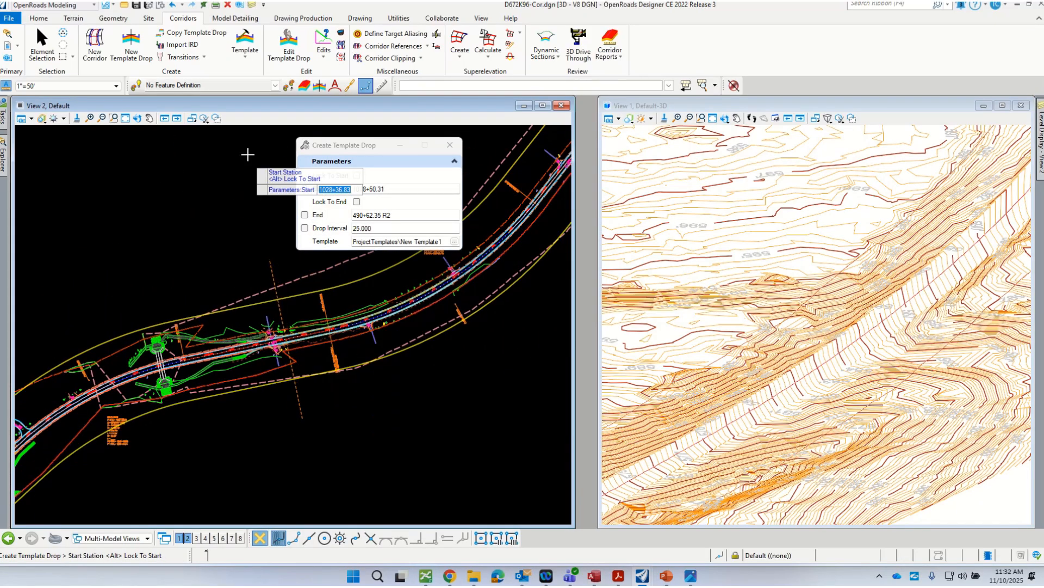
scroll(200, 359, up, 3)
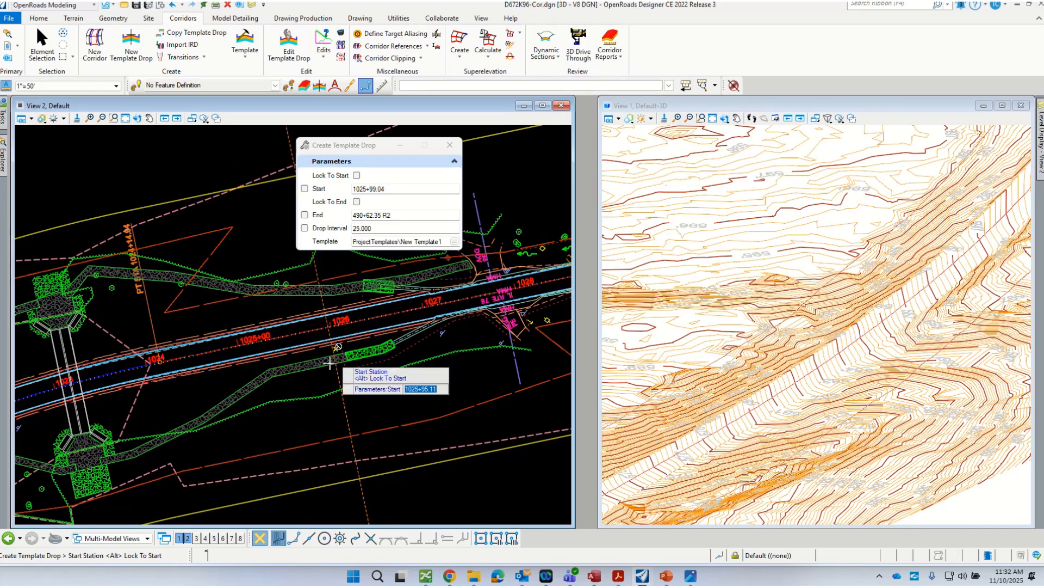
scroll(345, 370, down, 2)
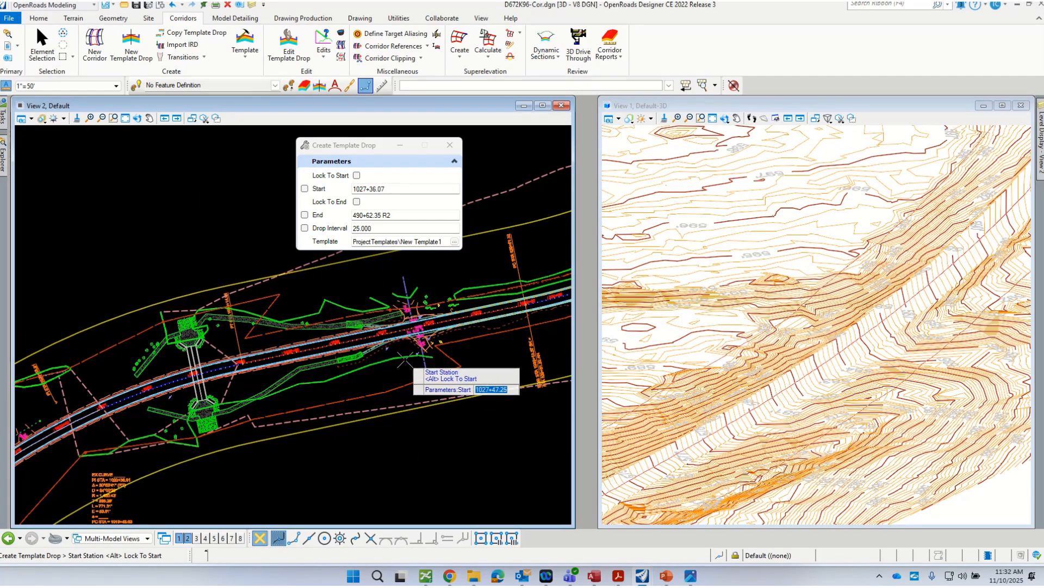
scroll(404, 360, down, 3)
scroll(213, 452, up, 2)
scroll(339, 353, down, 1)
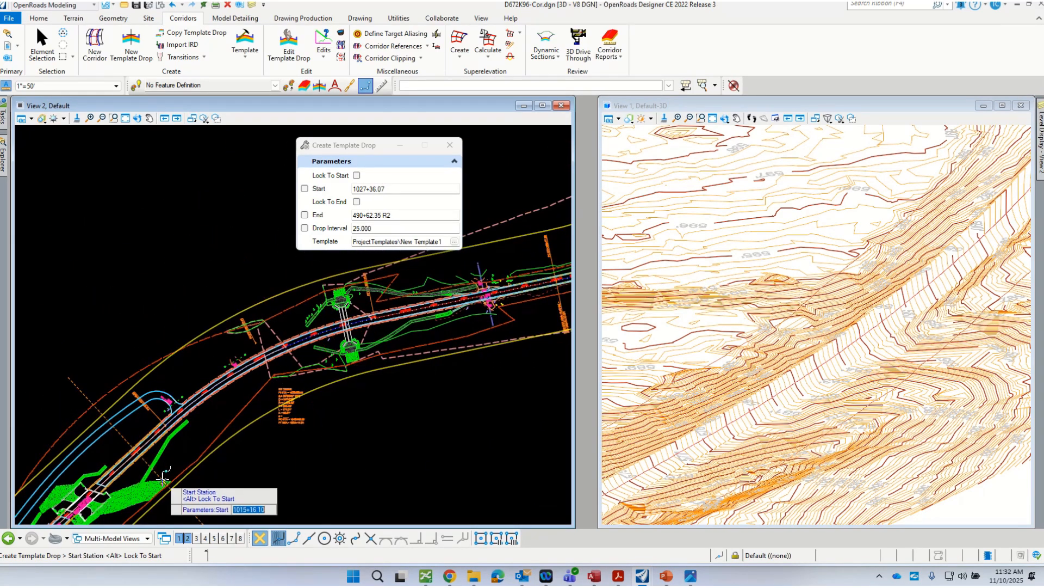
scroll(157, 467, up, 1)
scroll(478, 276, up, 5)
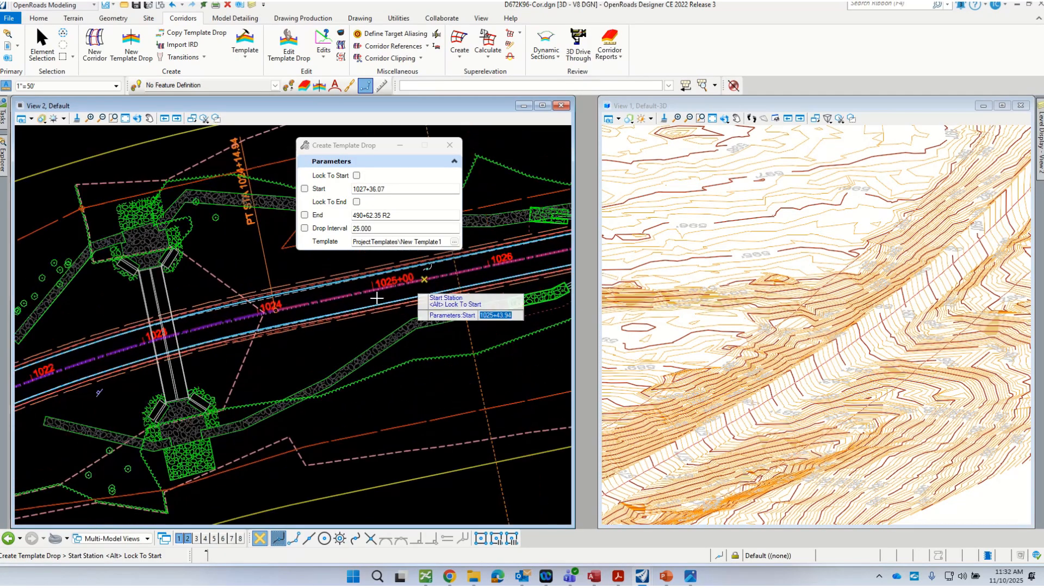
scroll(33, 419, down, 3)
scroll(459, 304, up, 3)
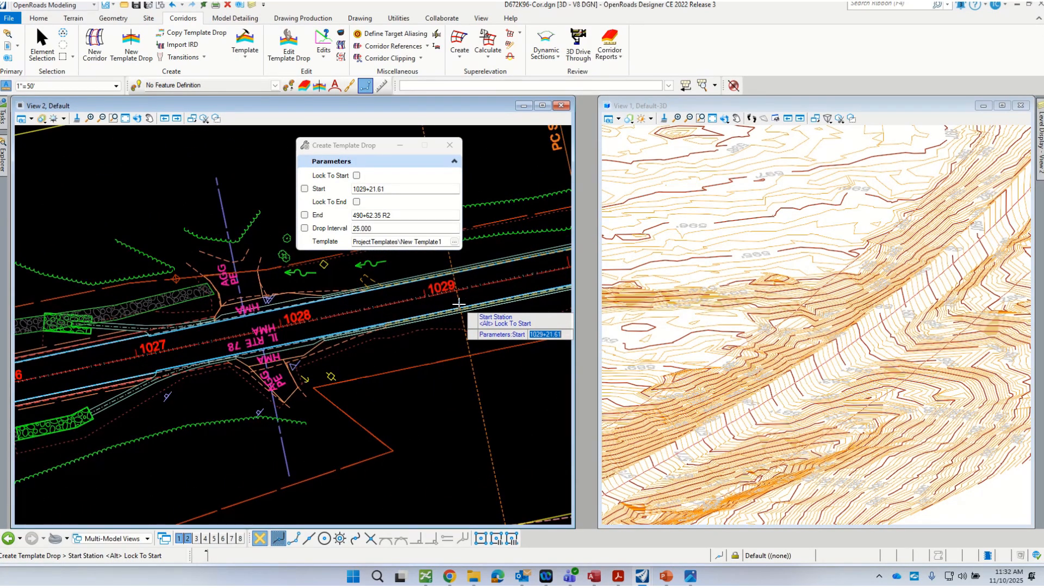
- Set the template drop's start station to 1027+47.70 by key-point snapping to the shoulder linework just before the IL Rte 78 entrance
scroll(360, 300, up, 2)
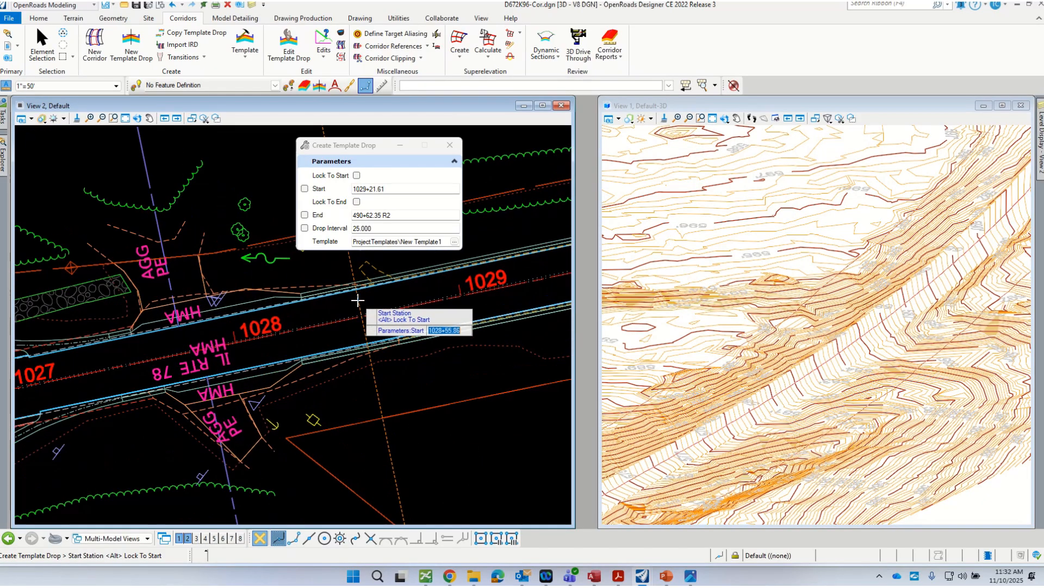
scroll(418, 347, down, 1)
scroll(159, 391, up, 3)
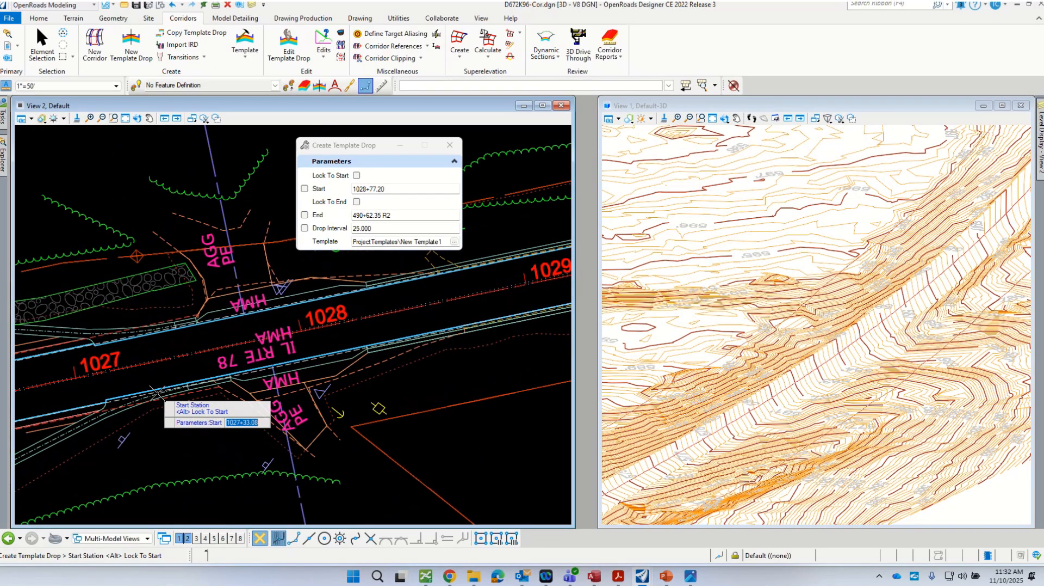
drag(349, 145, 418, 116)
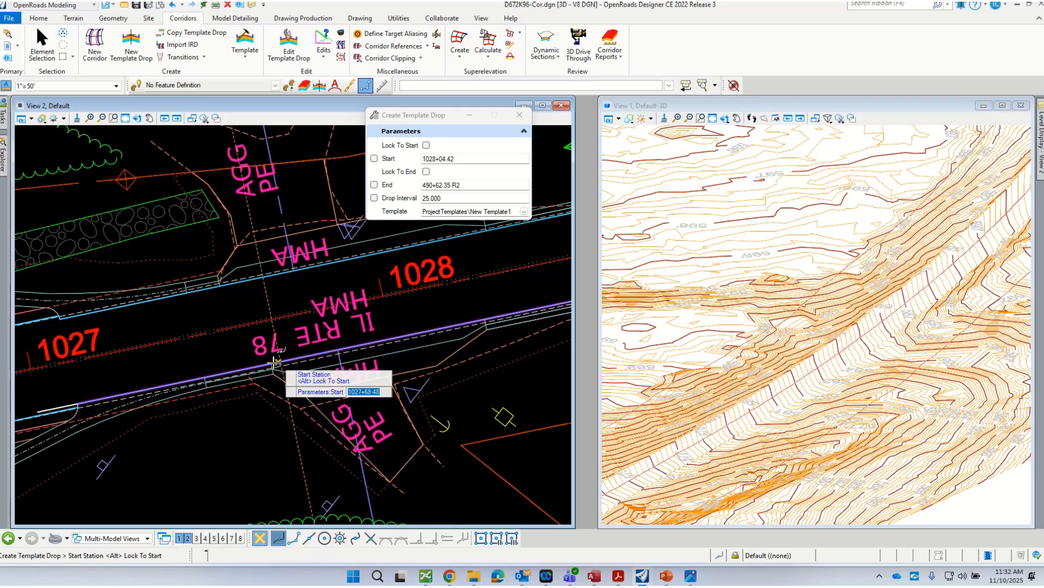
scroll(206, 383, up, 4)
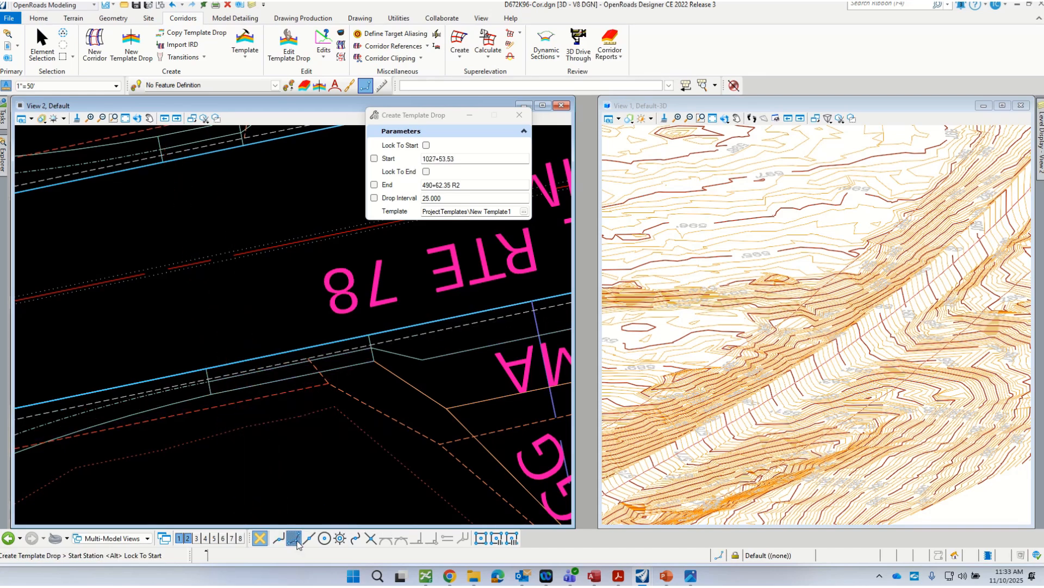
click(208, 380)
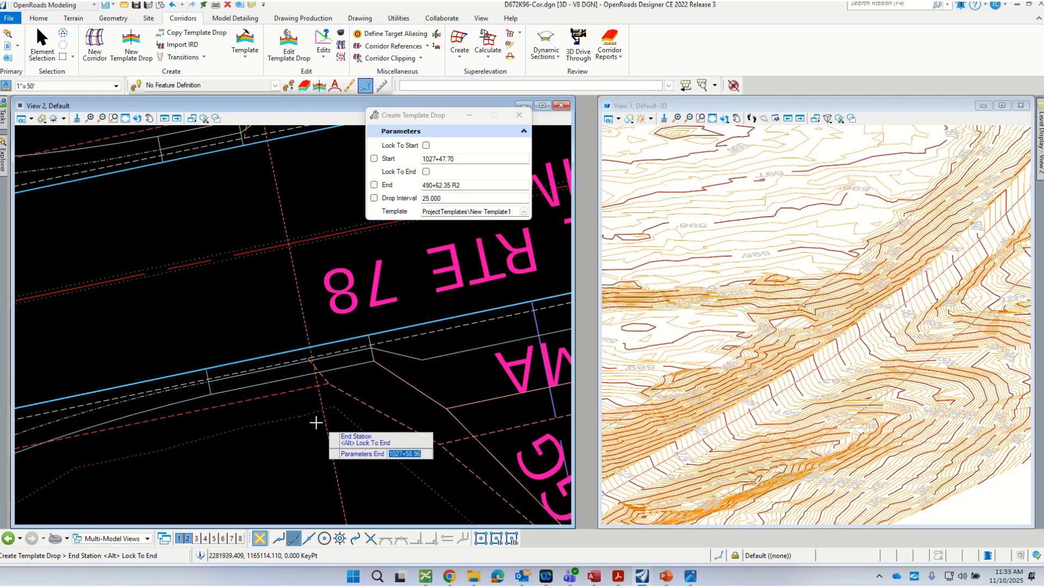
- Set the template drop's end station to 334+74.43 R2 by snapping to the gutter flowline before station 335, and accept the 25.000 drop interval
scroll(169, 427, down, 5)
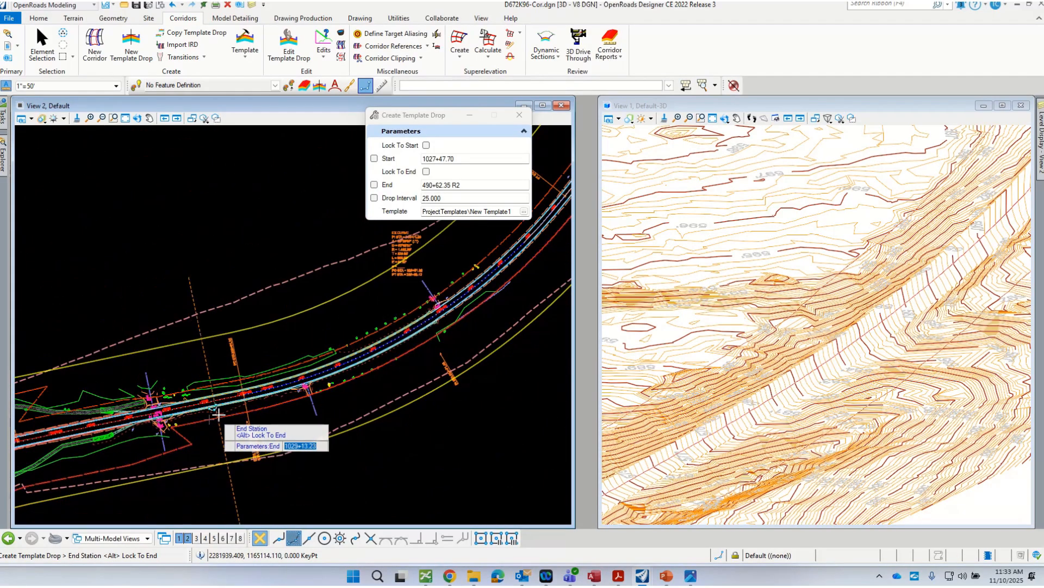
scroll(223, 421, up, 3)
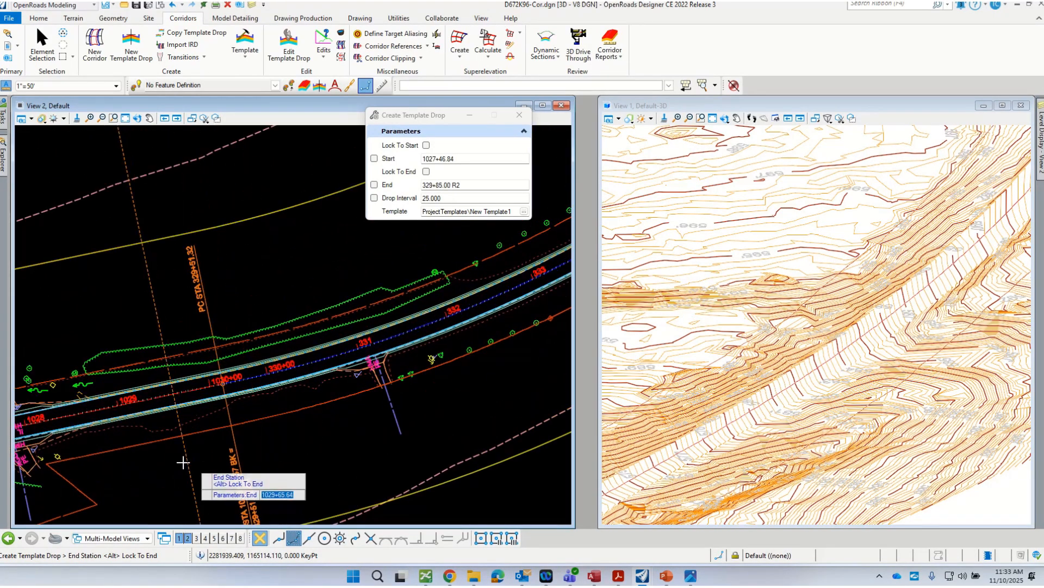
scroll(183, 462, down, 2)
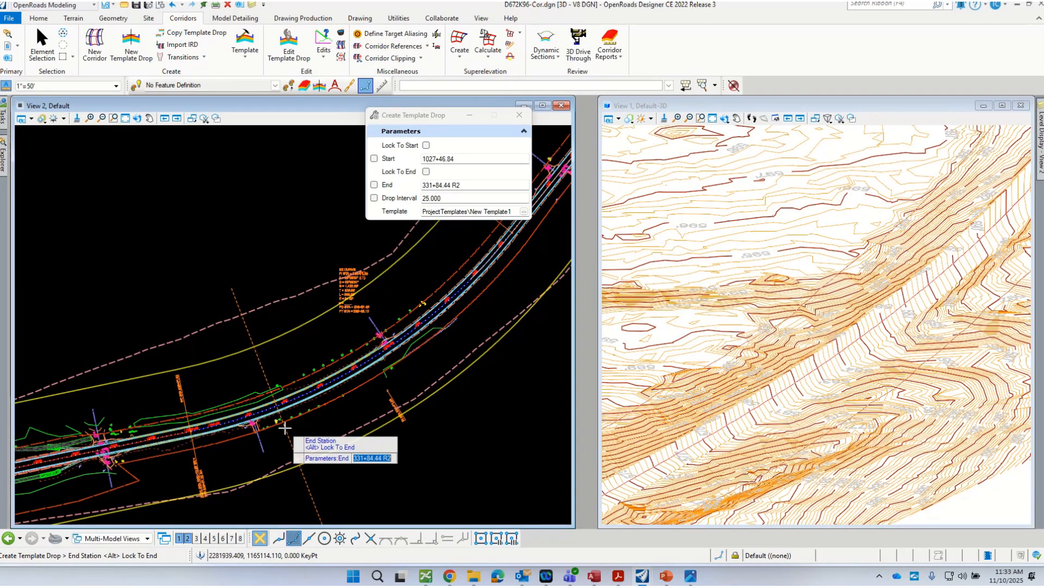
scroll(372, 380, up, 3)
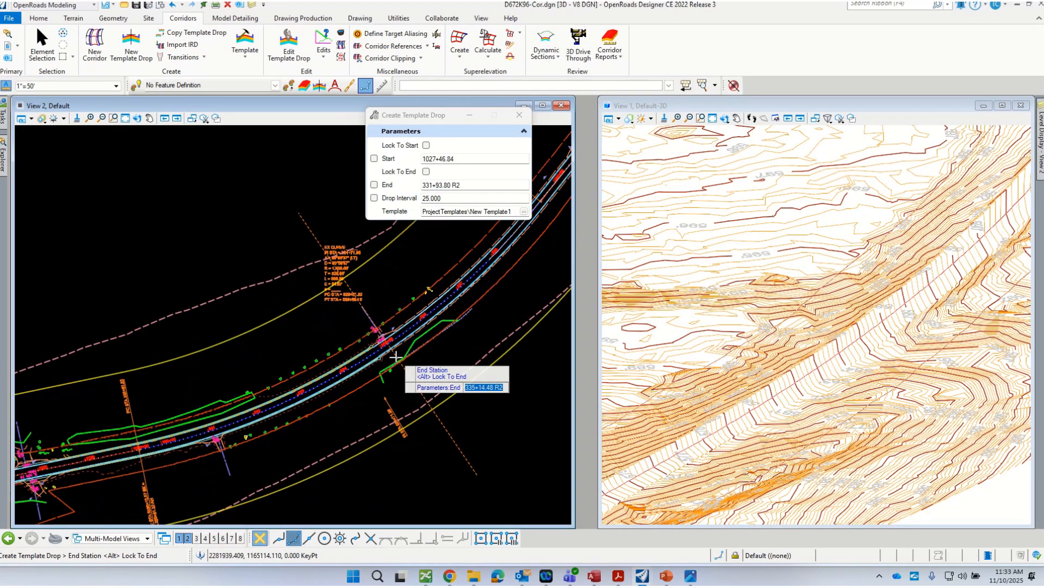
scroll(368, 359, up, 3)
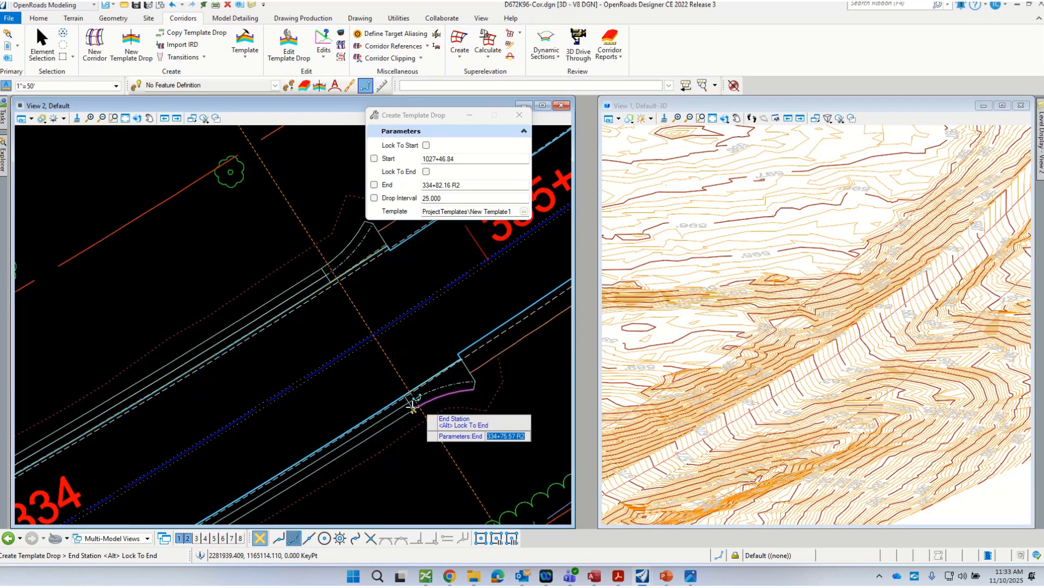
middle_click(403, 407)
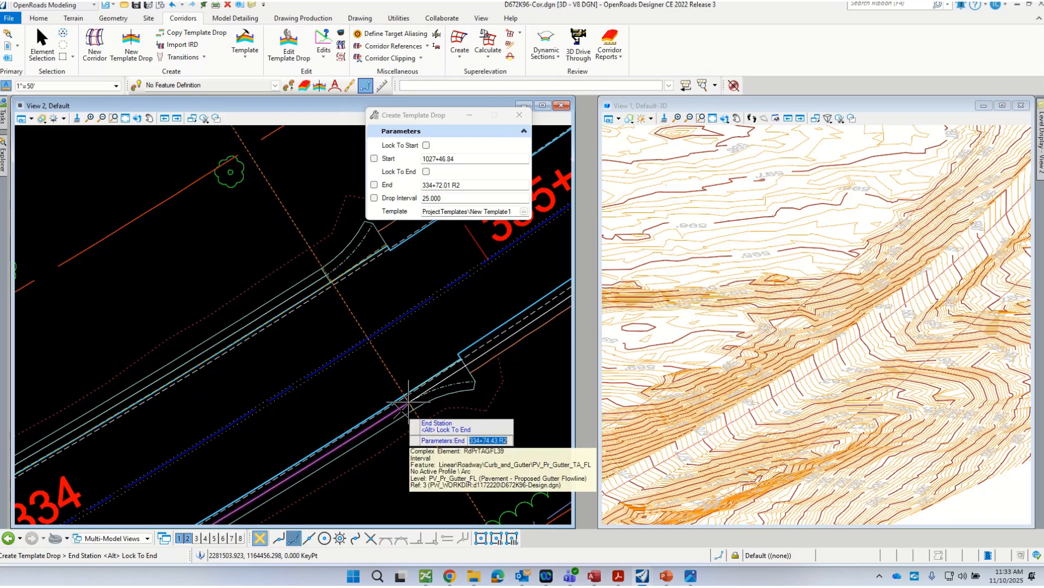
click(409, 451)
scroll(439, 303, down, 3)
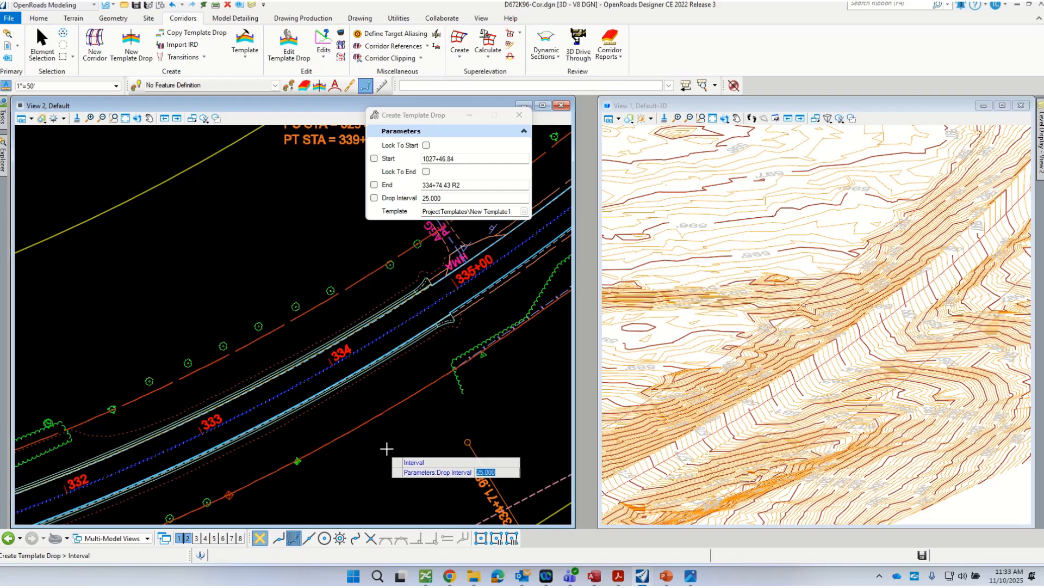
click(424, 424)
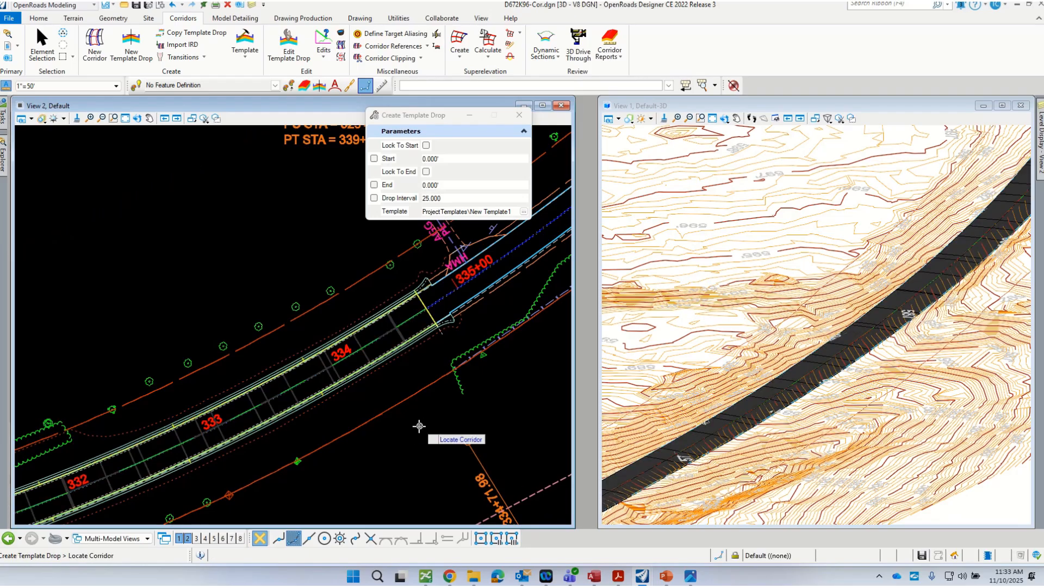
- Shorten the plan and 3D views to free space beneath them, and move the Create Template Drop dialog off the roadway
scroll(931, 274, down, 3)
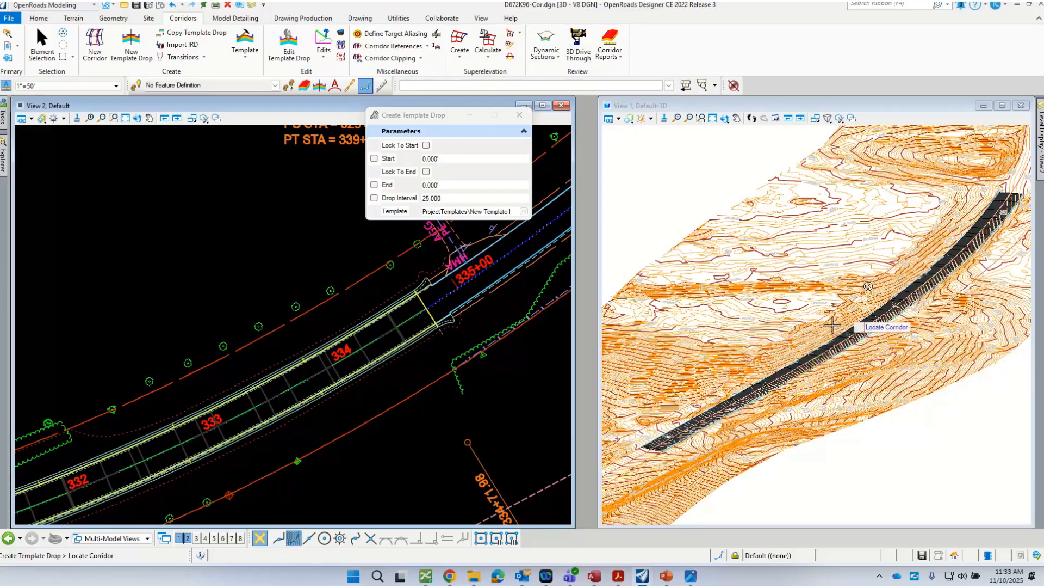
scroll(752, 379, up, 1)
scroll(830, 335, up, 3)
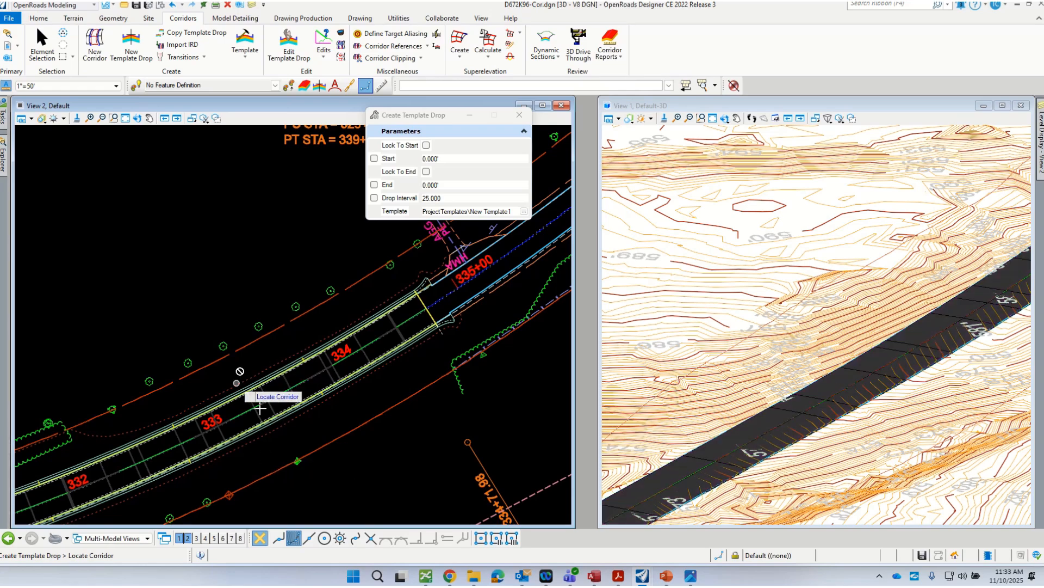
drag(438, 526, 438, 361)
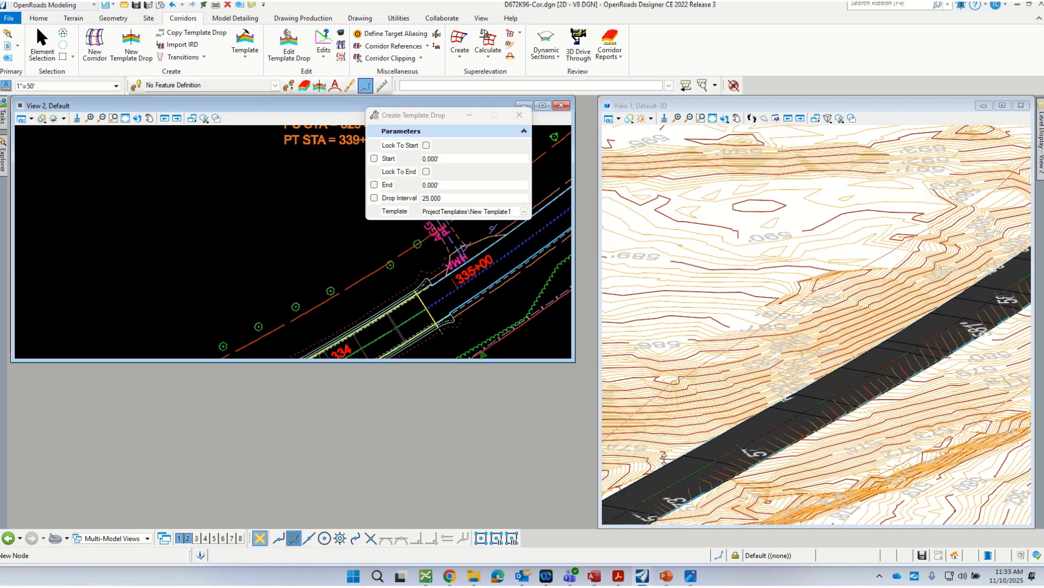
drag(663, 459, 664, 358)
scroll(154, 274, down, 4)
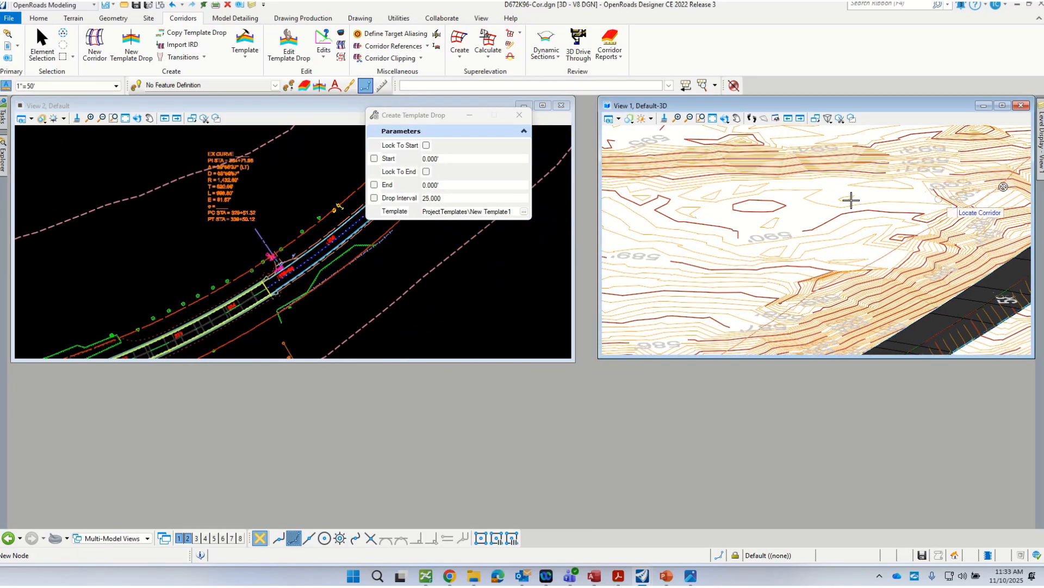
scroll(778, 216, down, 5)
scroll(807, 297, up, 3)
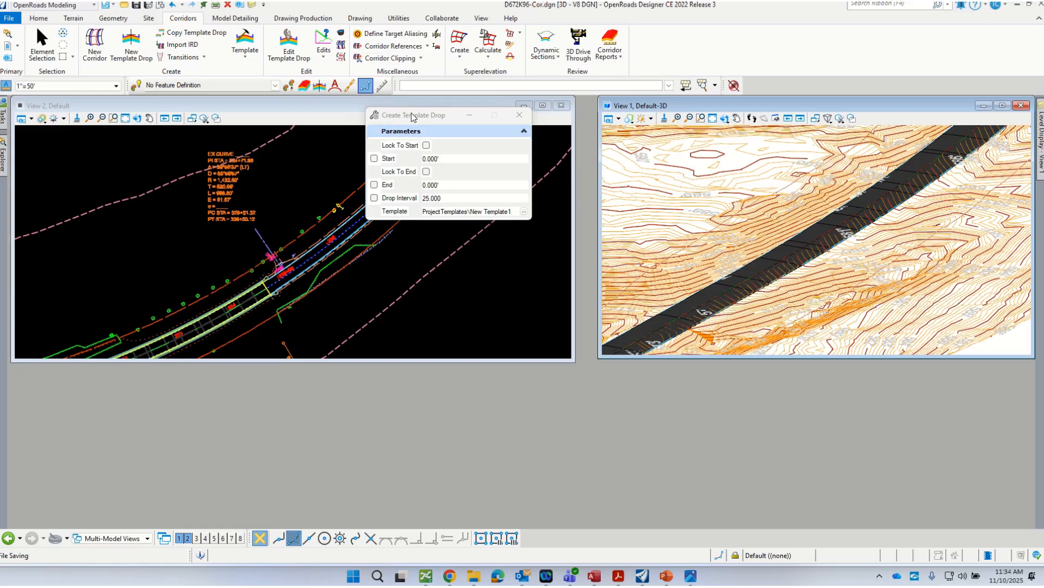
drag(412, 118, 445, 243)
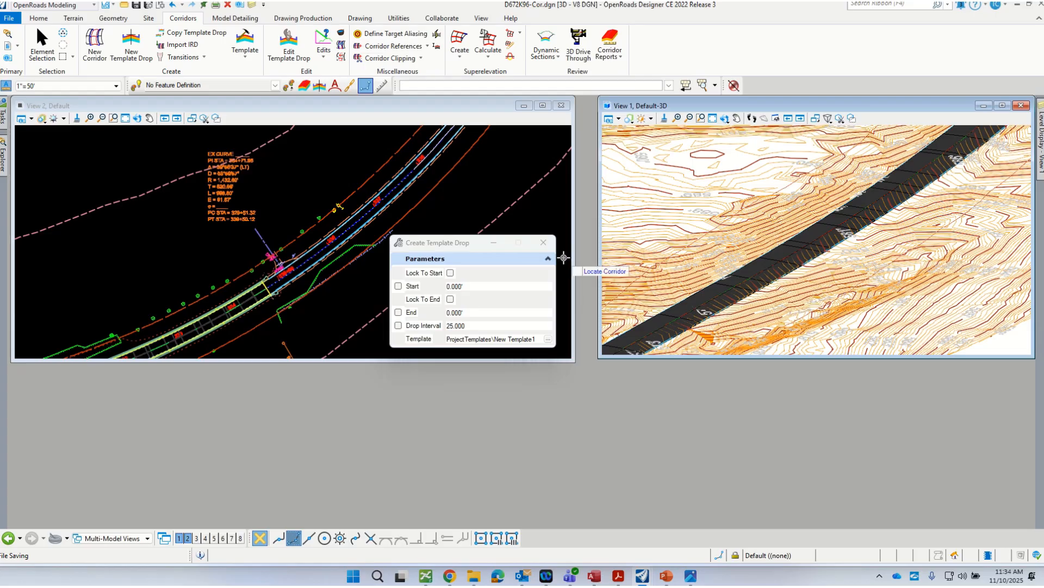
- Open a dynamic cross section view of the corridor in View 4
click(550, 58)
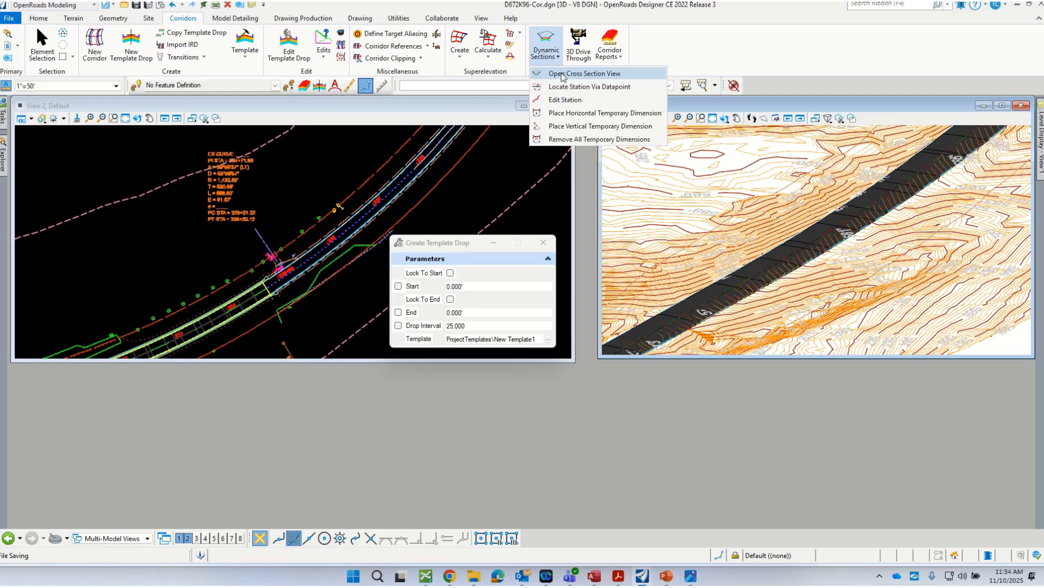
click(563, 75)
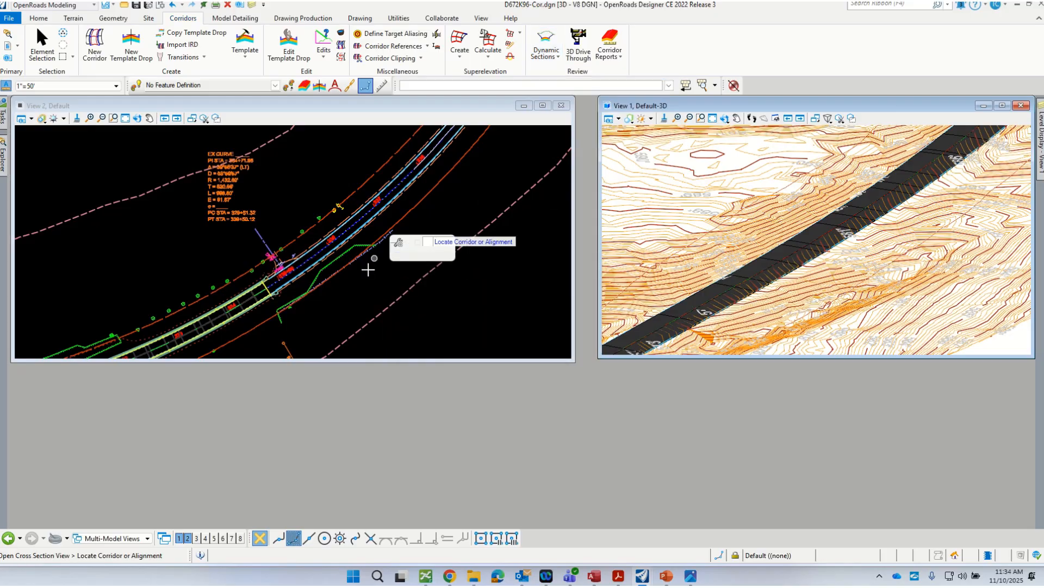
scroll(418, 210, up, 6)
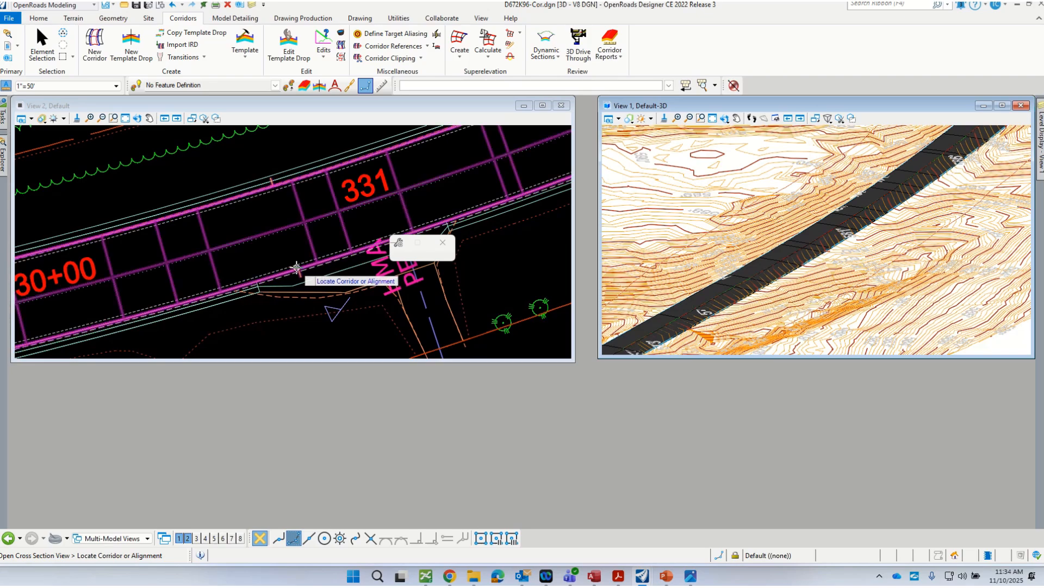
scroll(297, 267, up, 1)
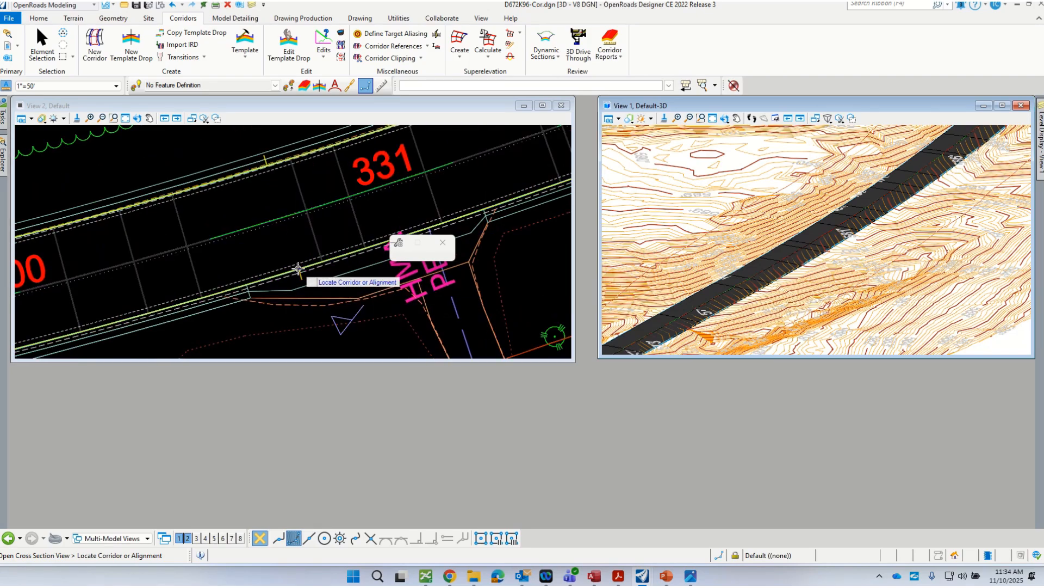
click(298, 268)
scroll(296, 261, down, 4)
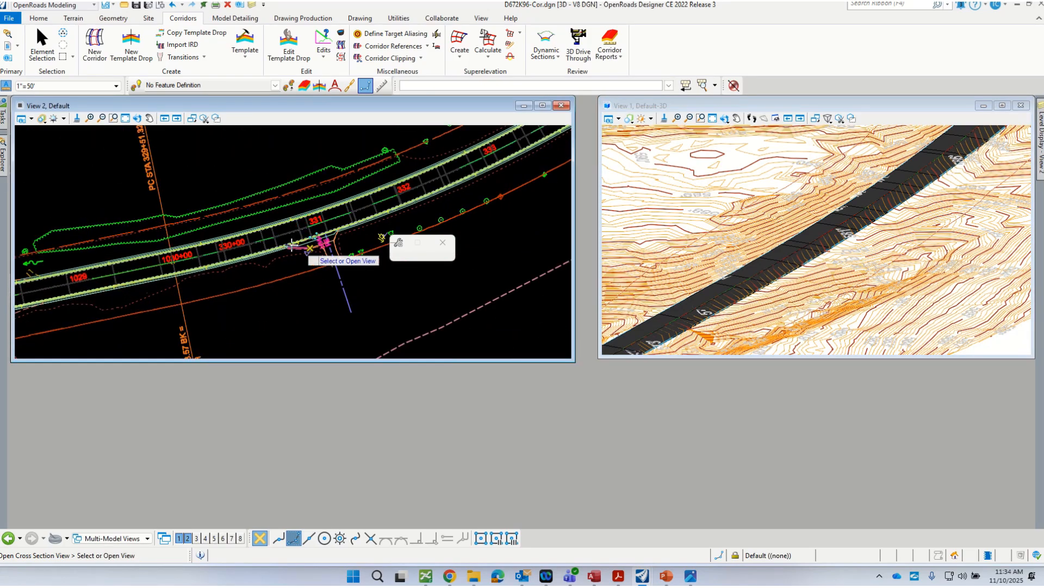
click(206, 538)
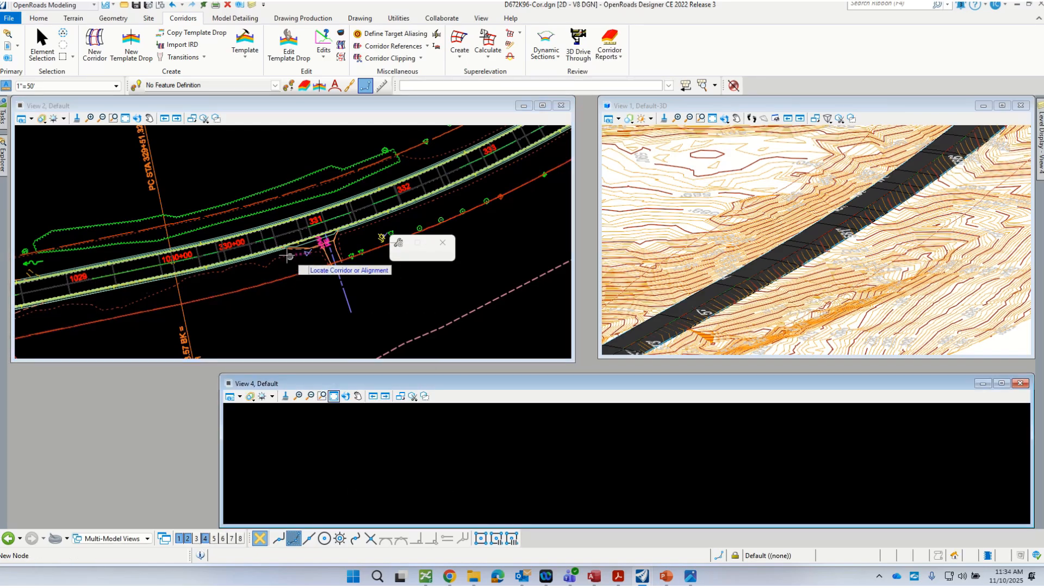
click(274, 242)
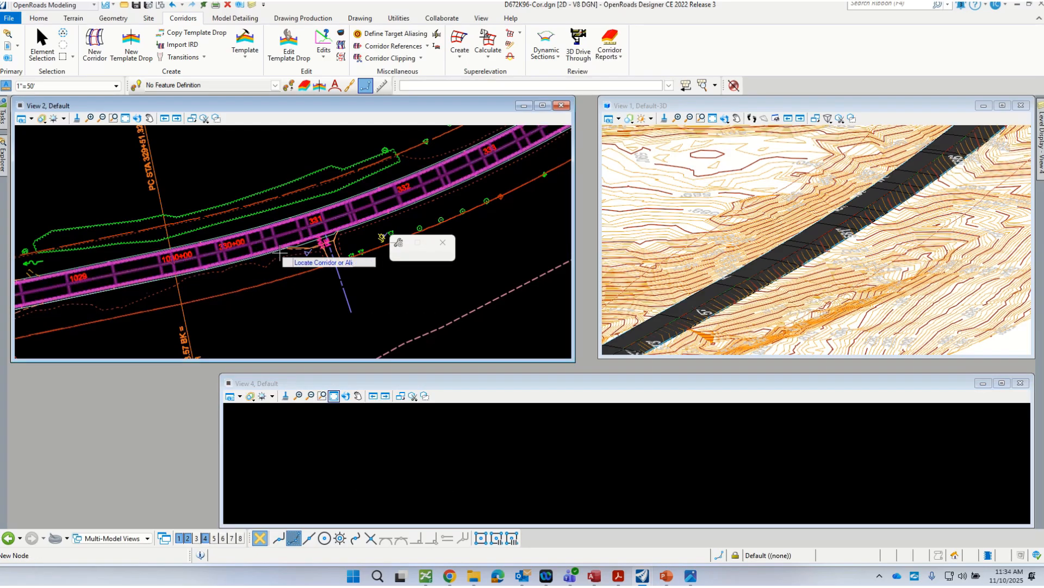
click(385, 440)
click(350, 480)
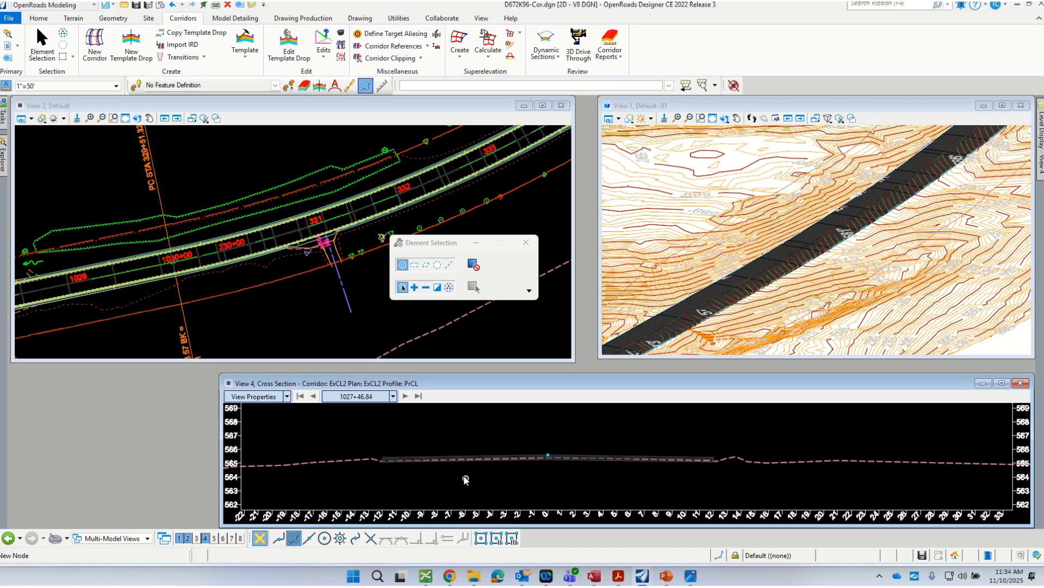
- Widen the cross section view and examine the pavement against the existing ground at station 1027+46.84
scroll(462, 472, down, 1)
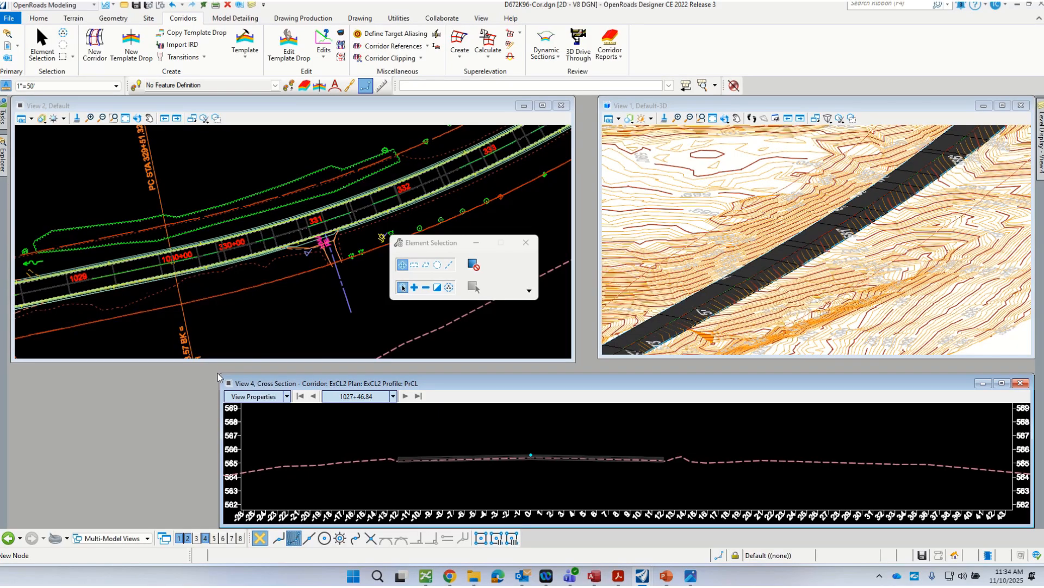
drag(219, 373, 74, 368)
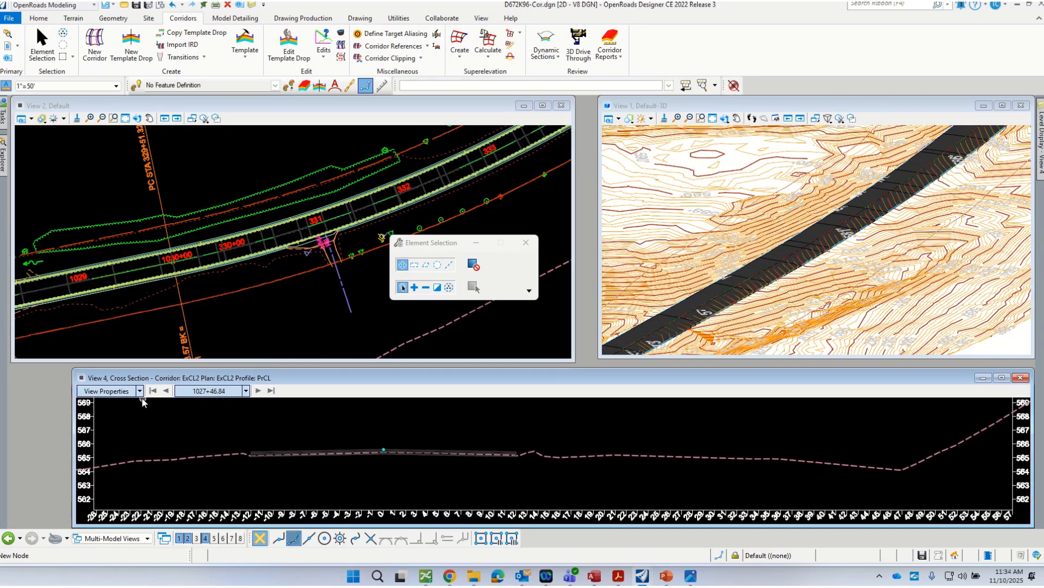
scroll(525, 469, down, 3)
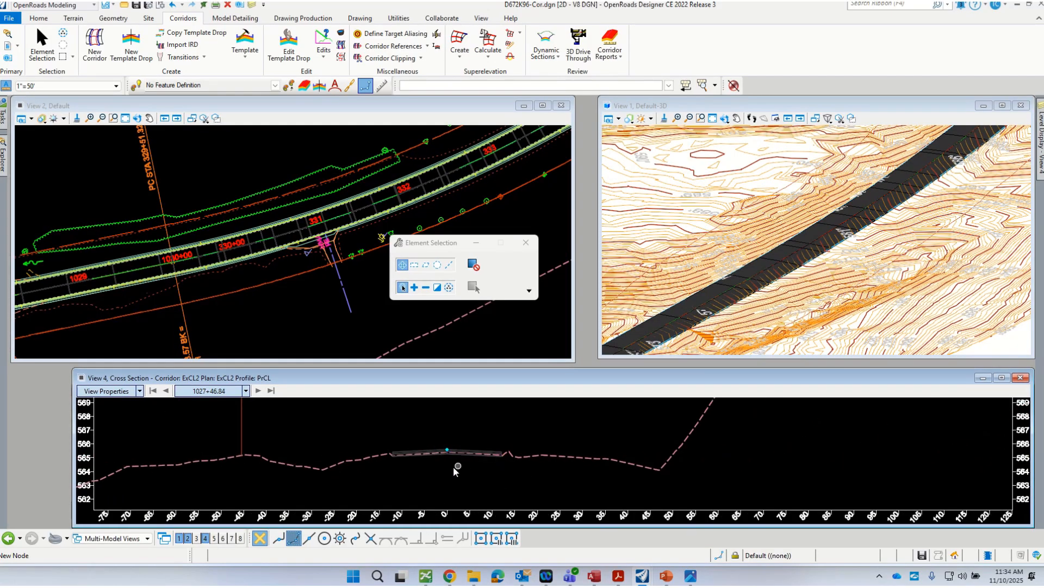
scroll(440, 467, down, 4)
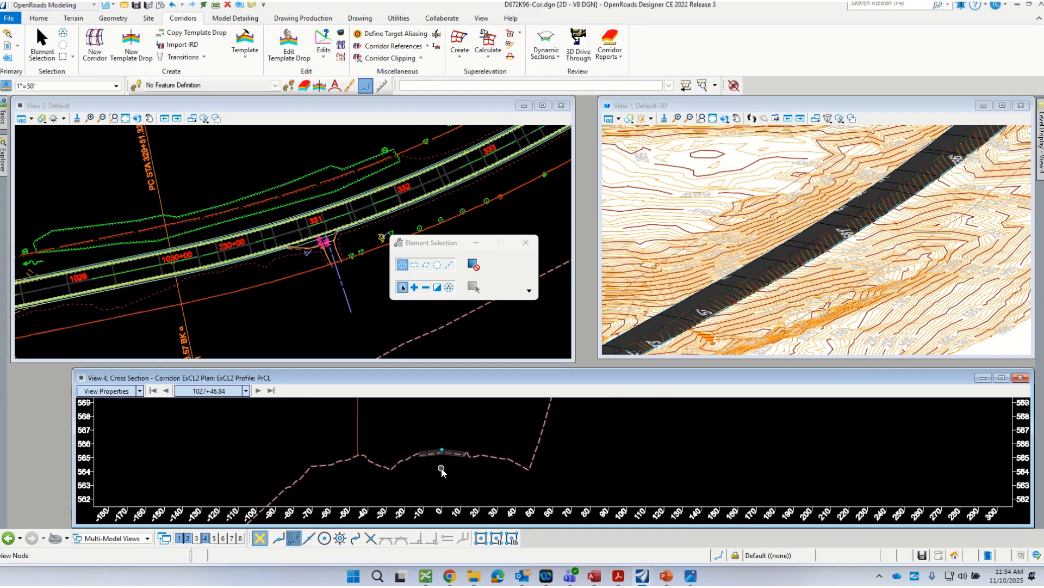
scroll(441, 451, up, 5)
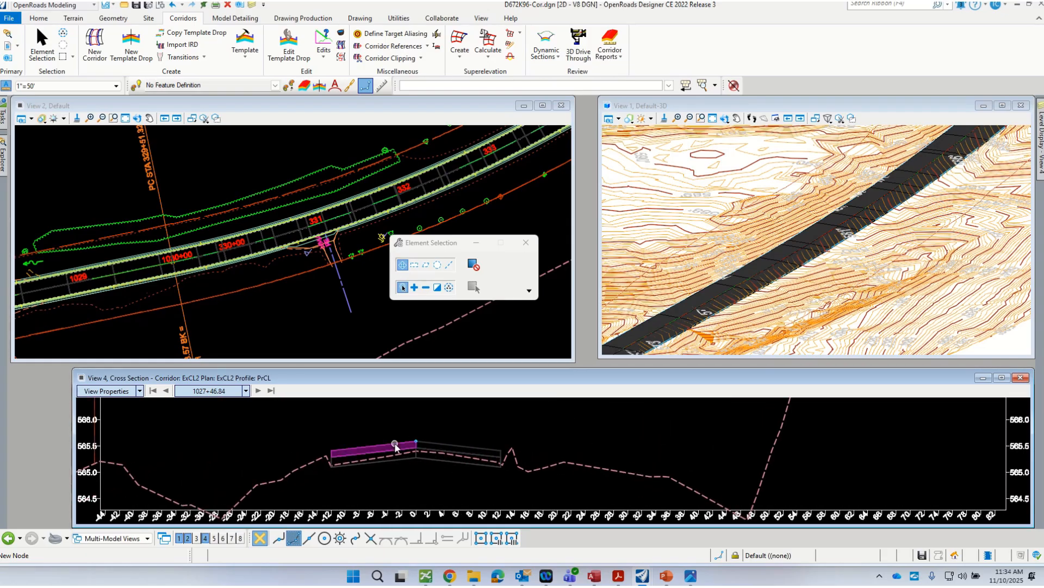
scroll(435, 459, down, 3)
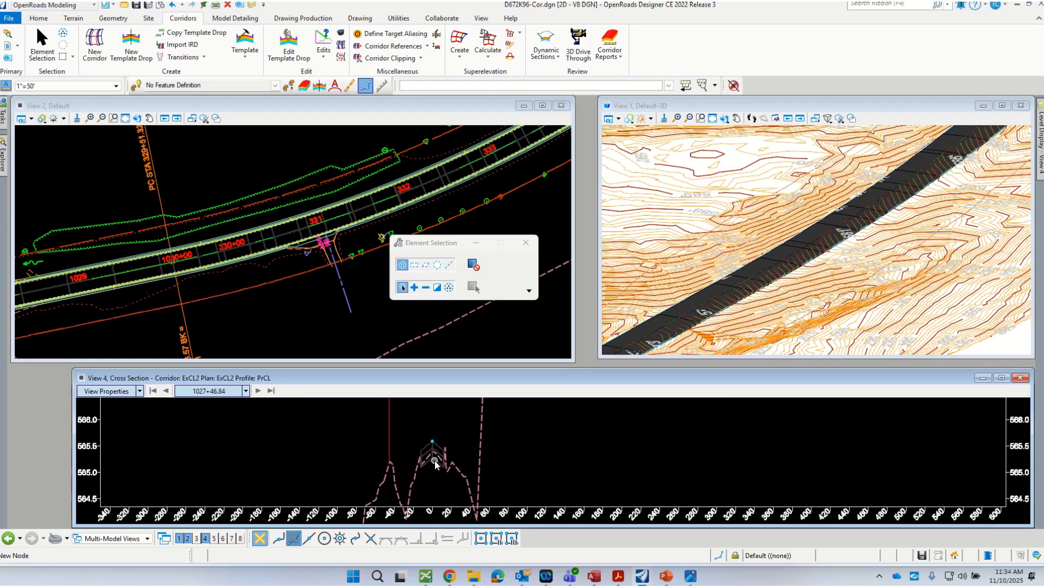
scroll(436, 460, up, 2)
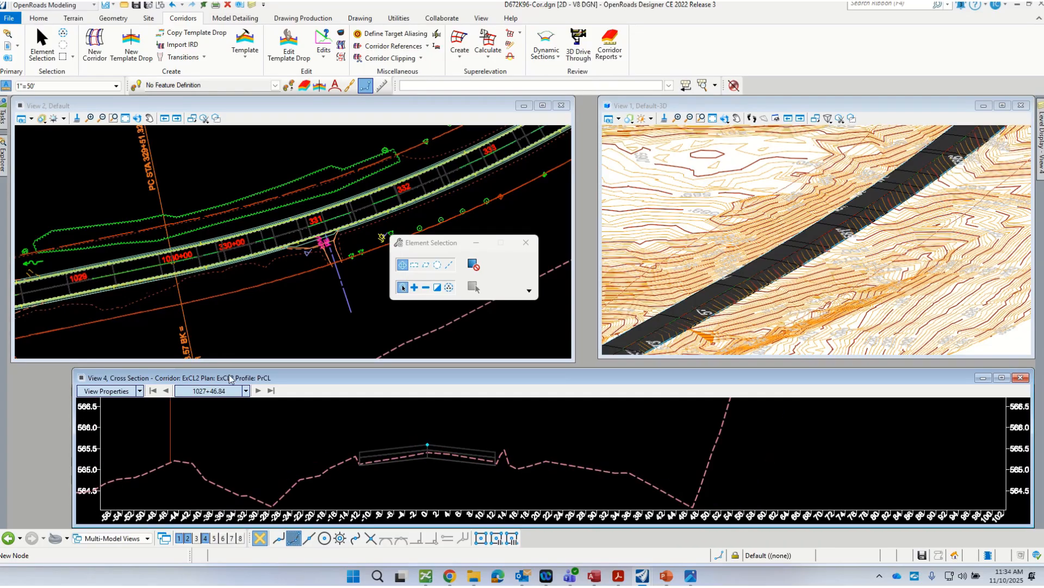
- Advance the cross section to station 1030+00.00 and set its vertical exaggeration to 2
click(259, 390)
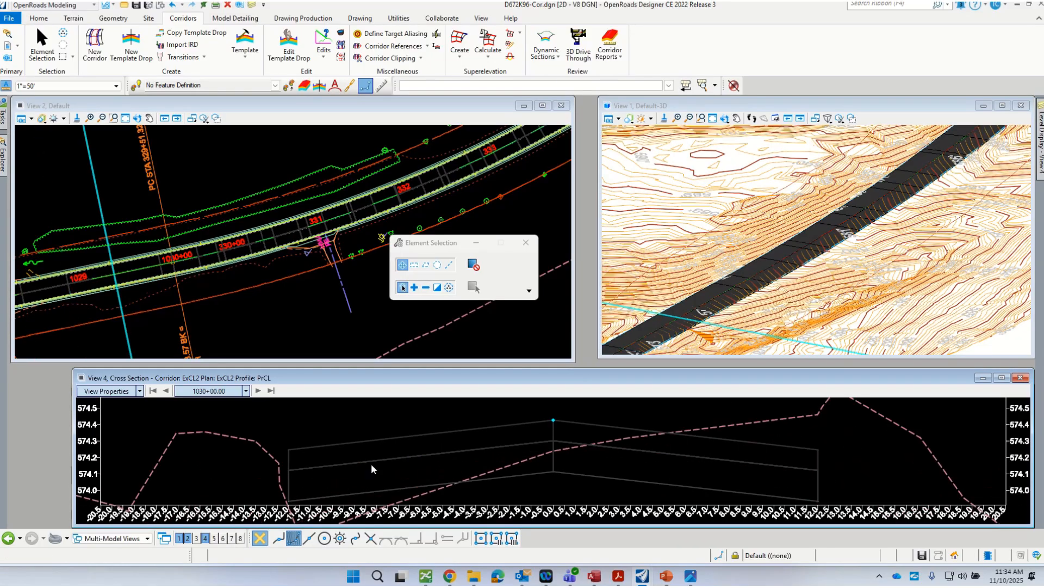
scroll(391, 456, down, 1)
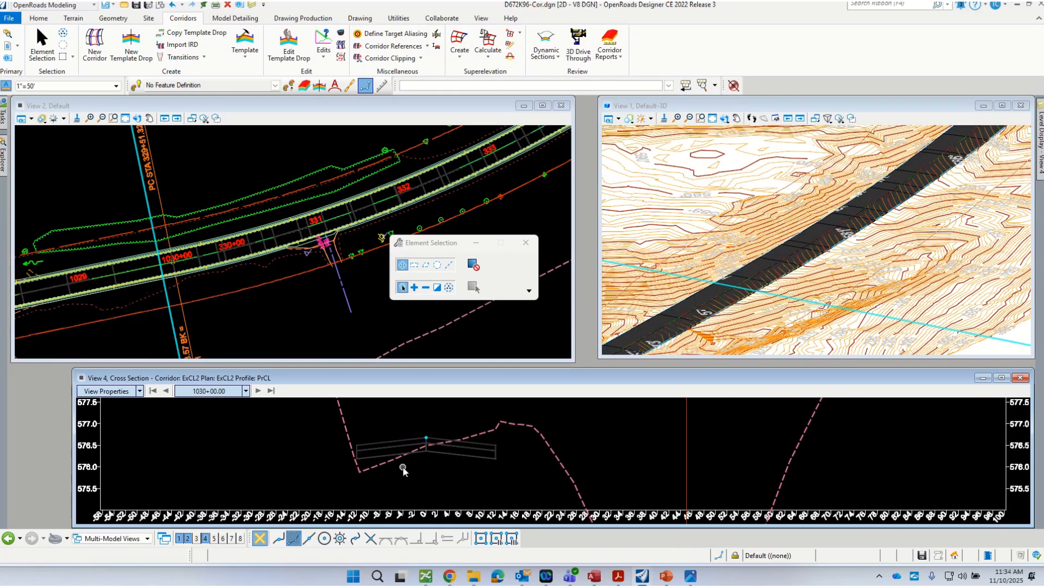
click(139, 391)
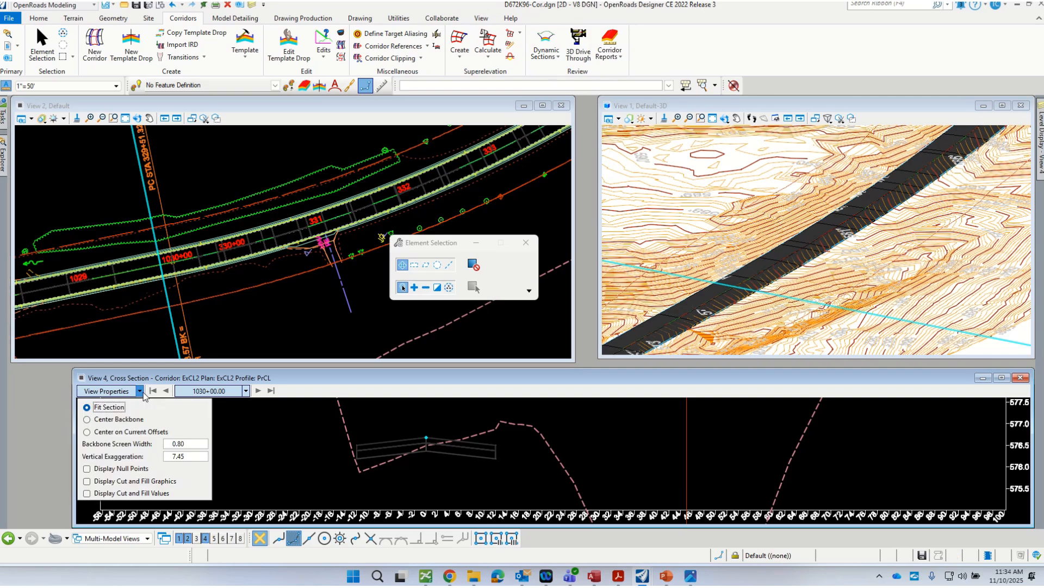
click(180, 456)
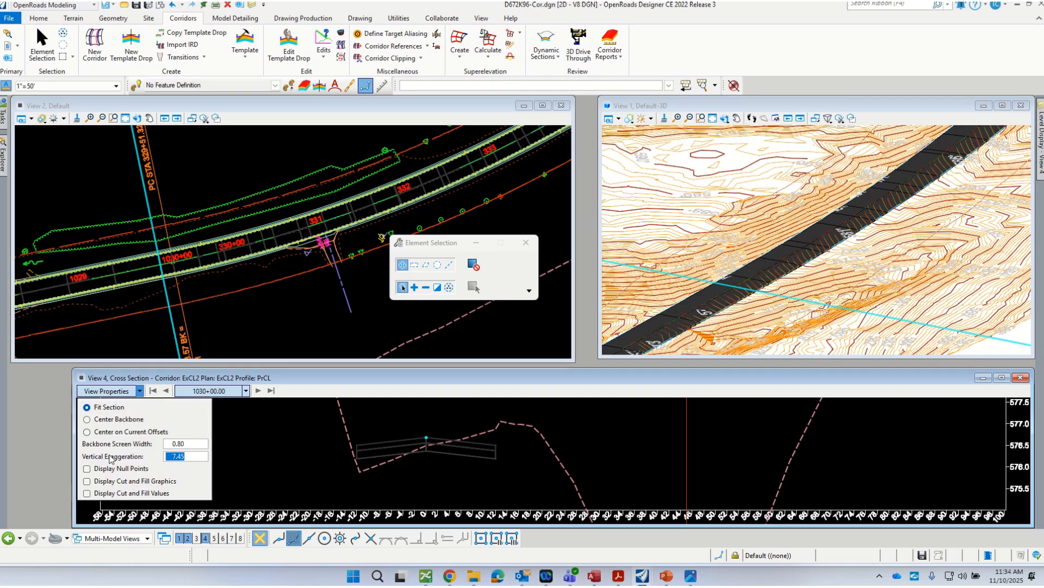
text(2)
key(Return)
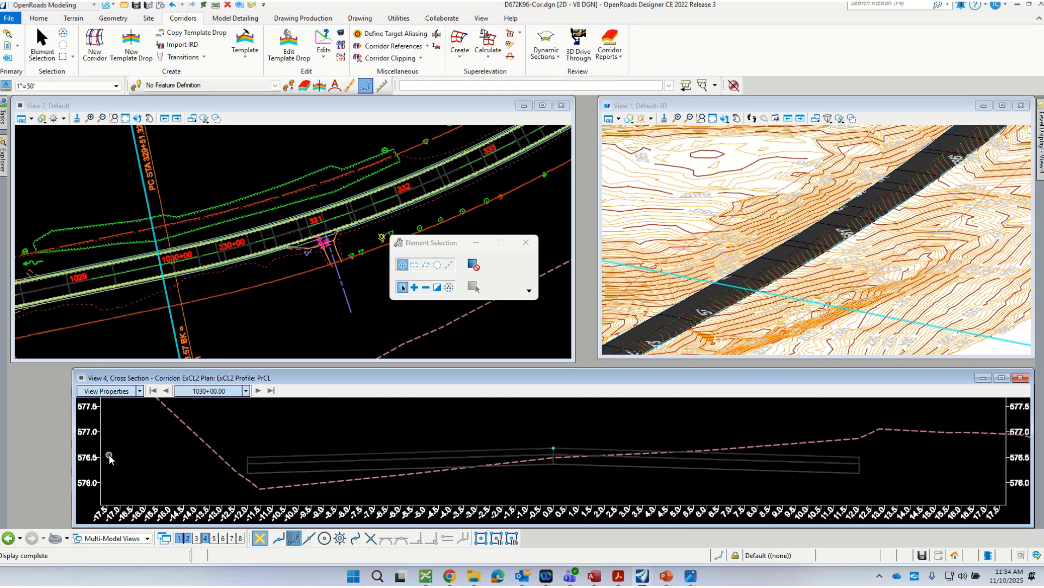
scroll(455, 430, down, 3)
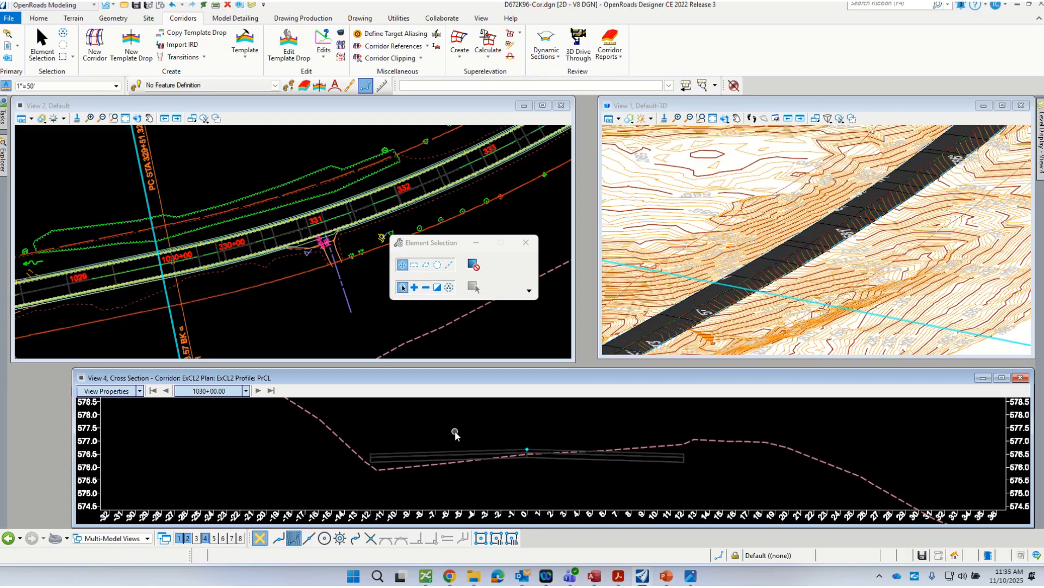
- Examine the pavement against the wider existing ground at station 1030+00.00 and save the design file
scroll(449, 444, down, 2)
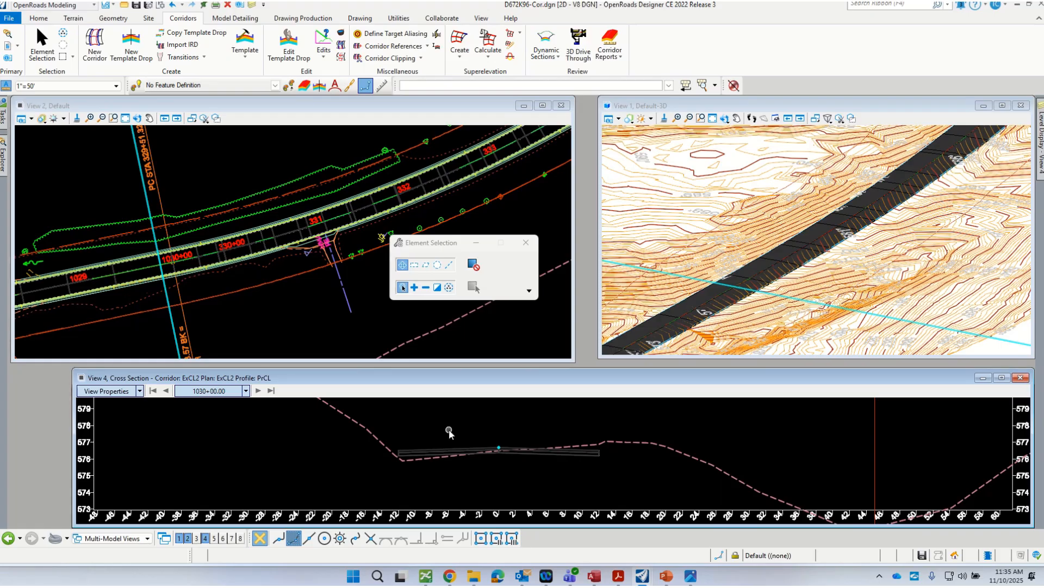
scroll(448, 428, down, 1)
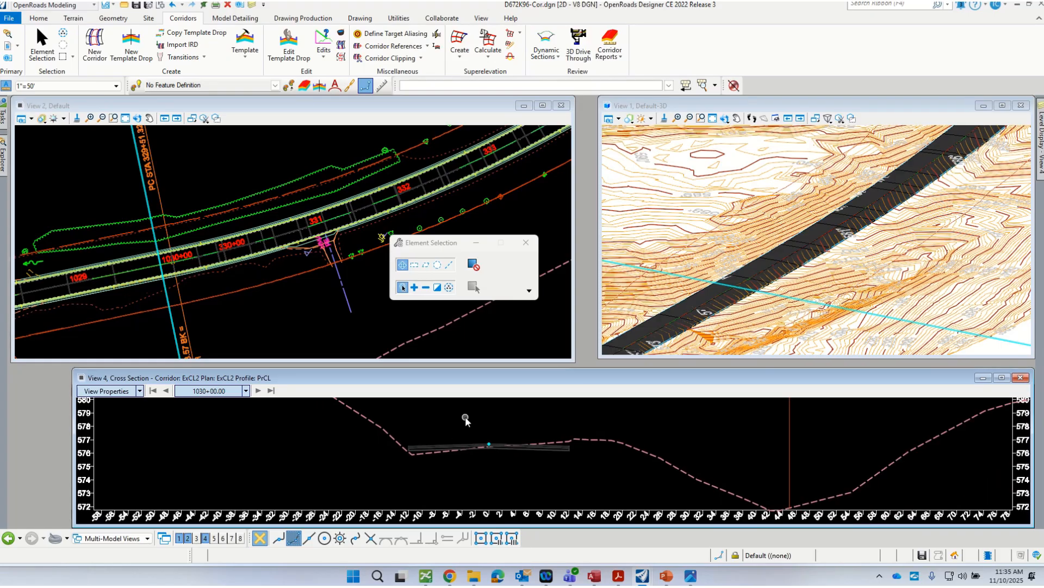
key(ctrl+s)
scroll(591, 452, down, 2)
scroll(540, 424, up, 2)
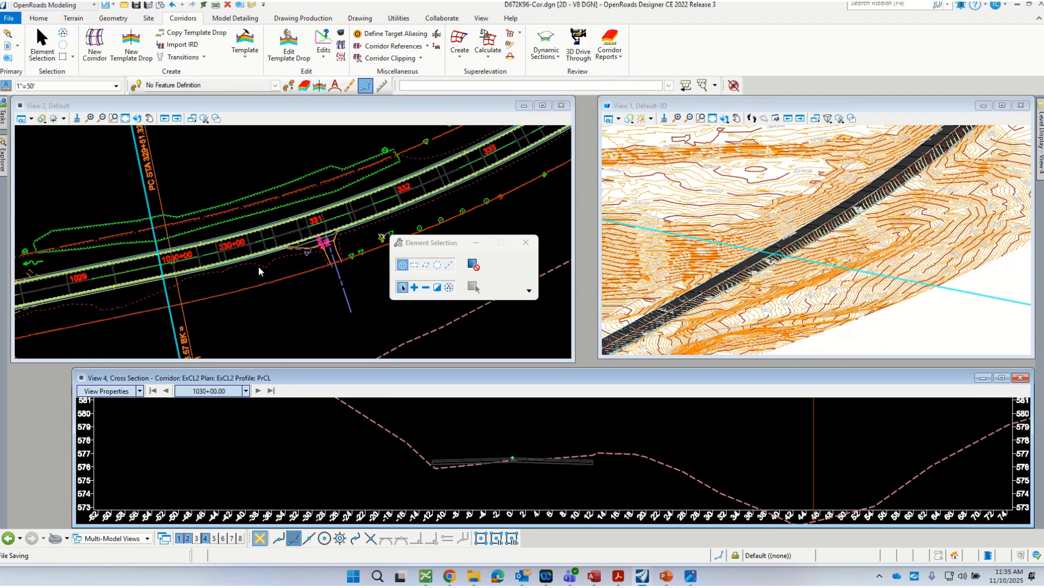
- Advance the cross section to station 330+06.81 R2 and examine the pavement there in section, plan and 3D
click(257, 390)
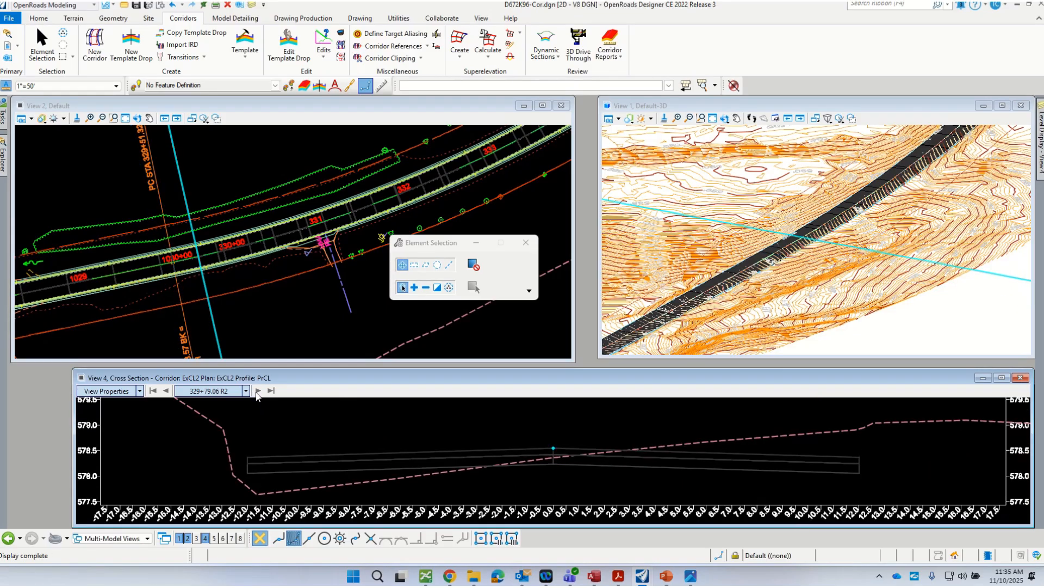
scroll(359, 441, down, 2)
scroll(266, 250, down, 3)
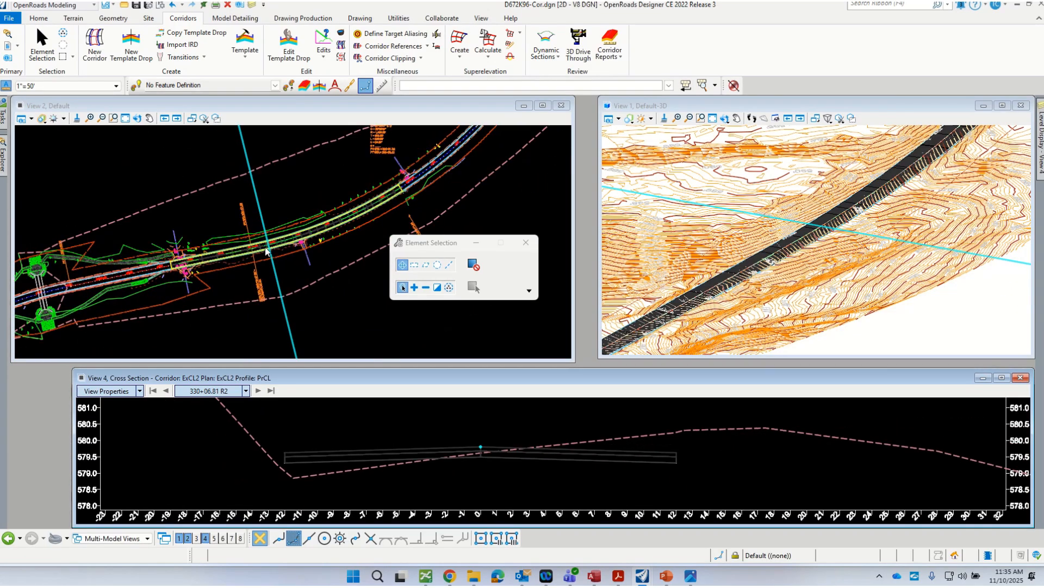
scroll(297, 246, up, 2)
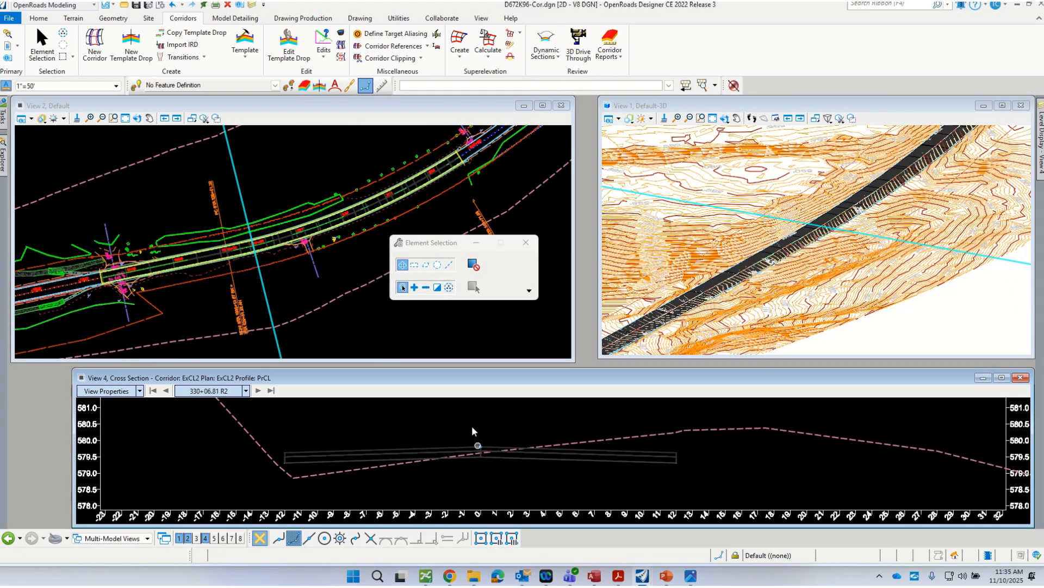
scroll(315, 475, down, 2)
scroll(485, 446, up, 1)
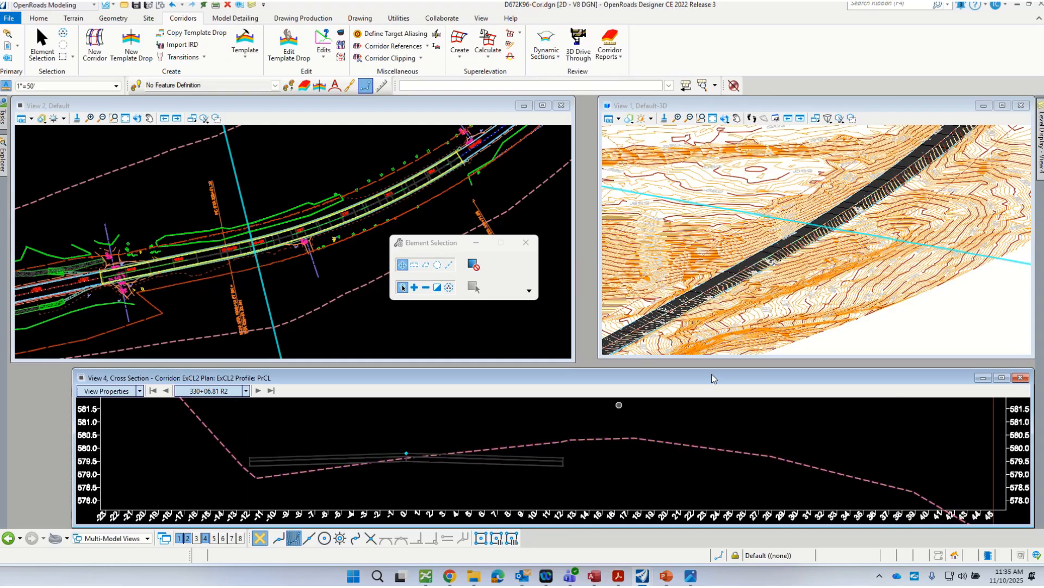
scroll(804, 267, up, 4)
scroll(805, 267, up, 2)
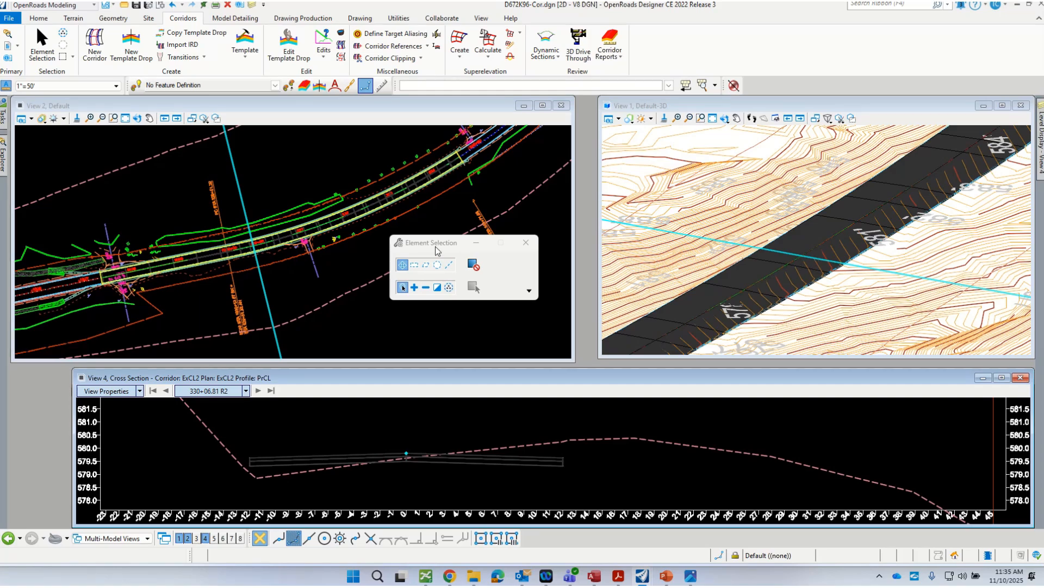
drag(435, 246, 459, 273)
scroll(368, 434, down, 1)
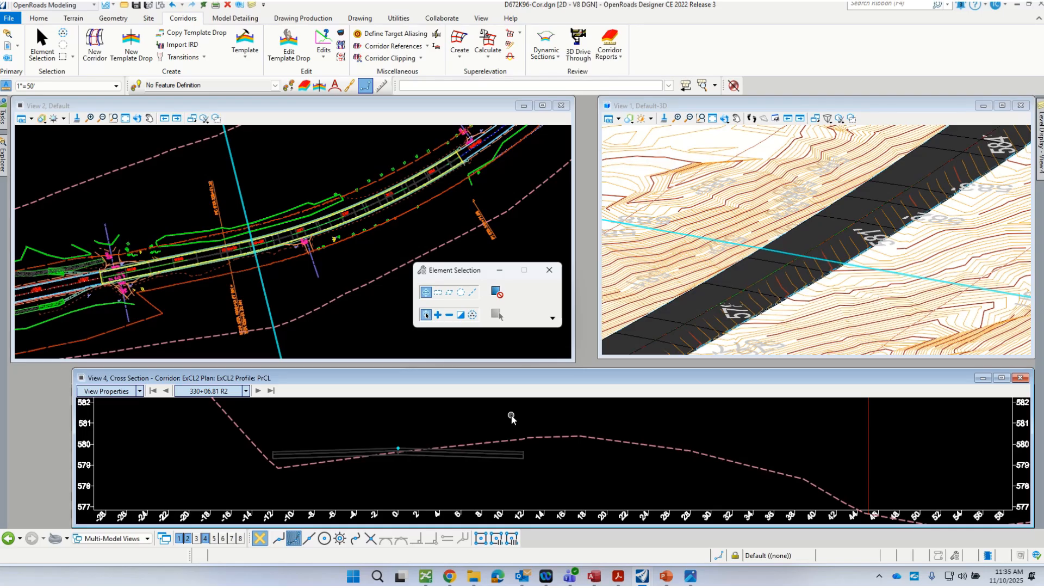
- Advance the cross section to station 331+17.79 R2 and examine the pavement against the surrounding ground
click(258, 390)
click(257, 391)
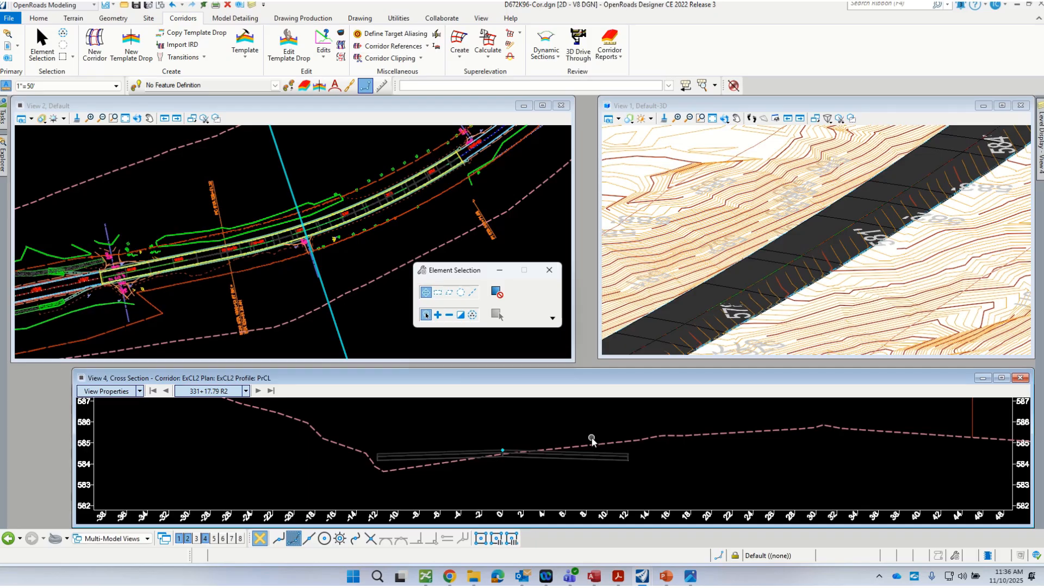
scroll(373, 442, down, 1)
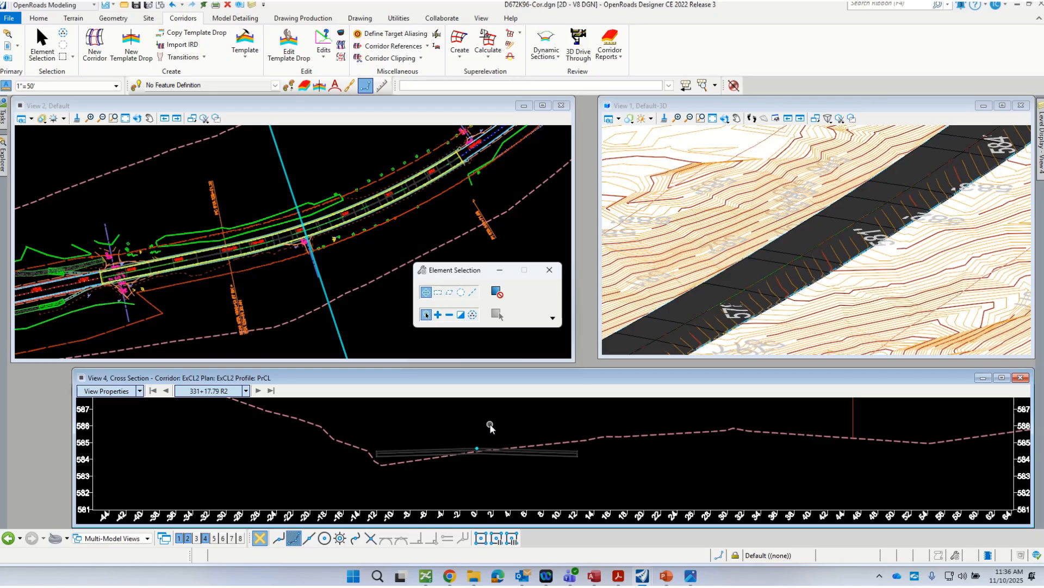
scroll(407, 465, down, 2)
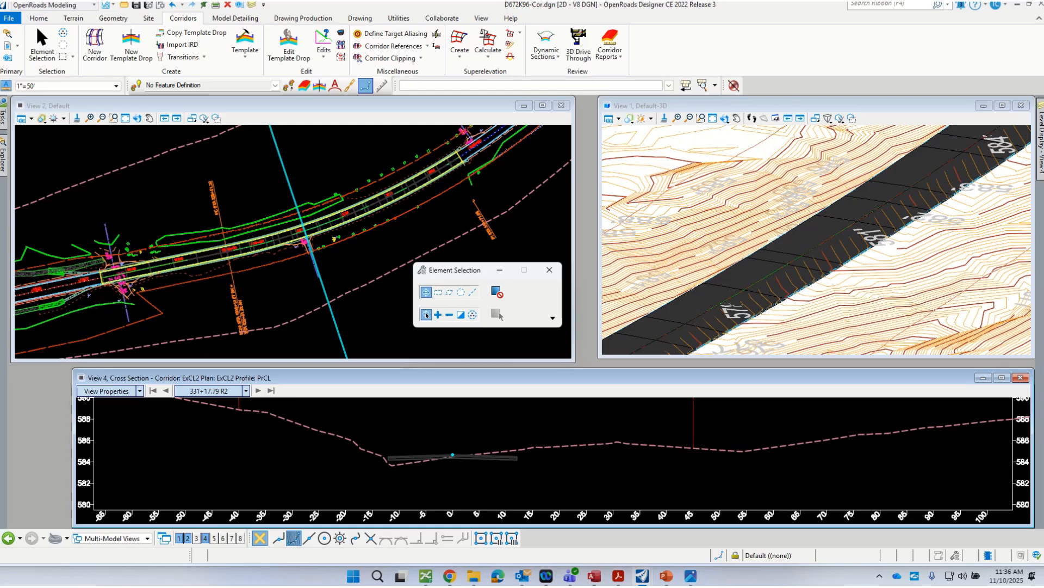
- Advance the cross section to station 331+50.00 R2, widen the View 4 window and compare the cut with the plan and 3D views
click(258, 390)
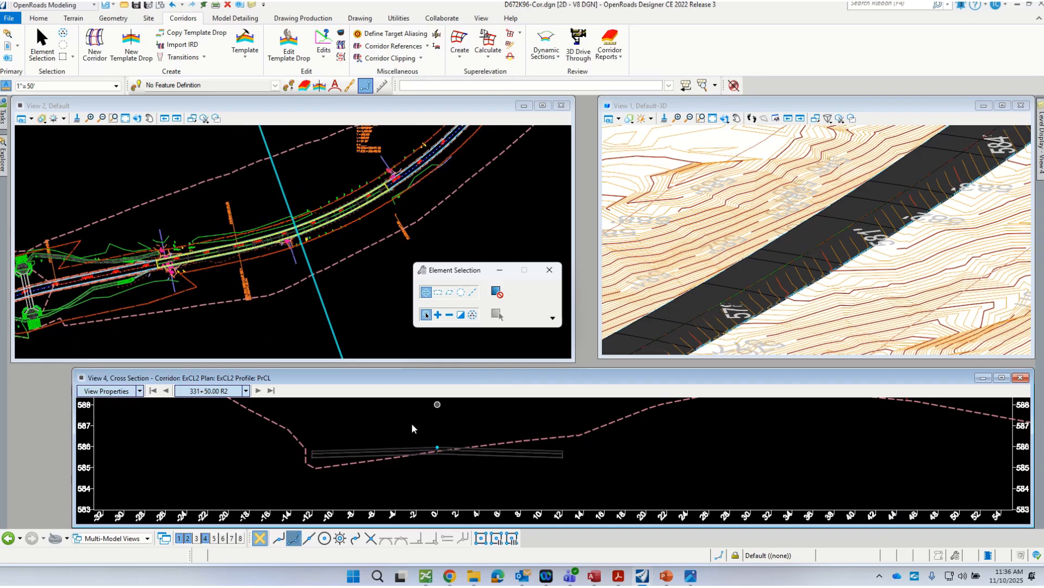
drag(73, 369, 32, 367)
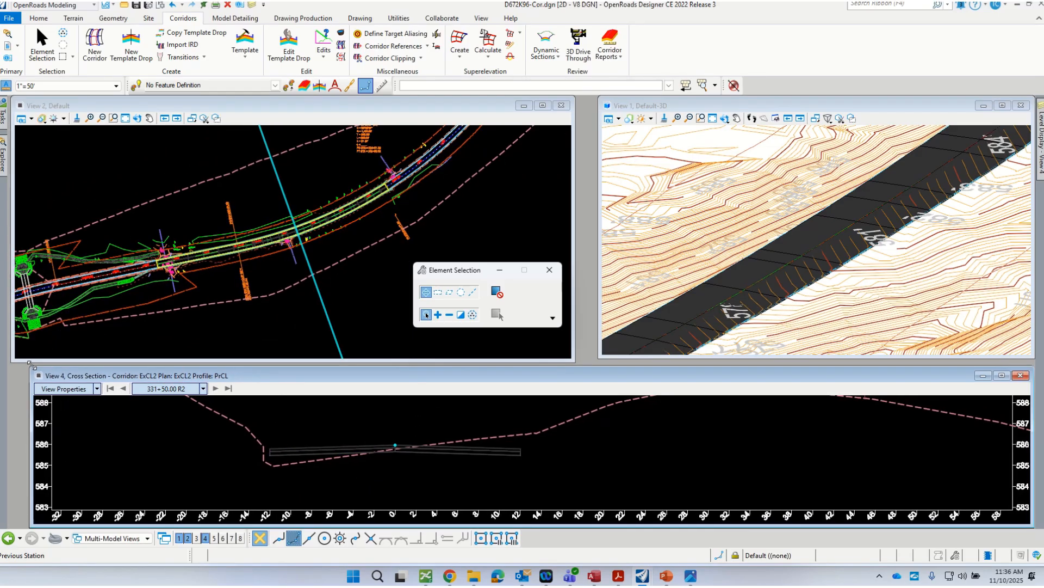
scroll(475, 469, down, 1)
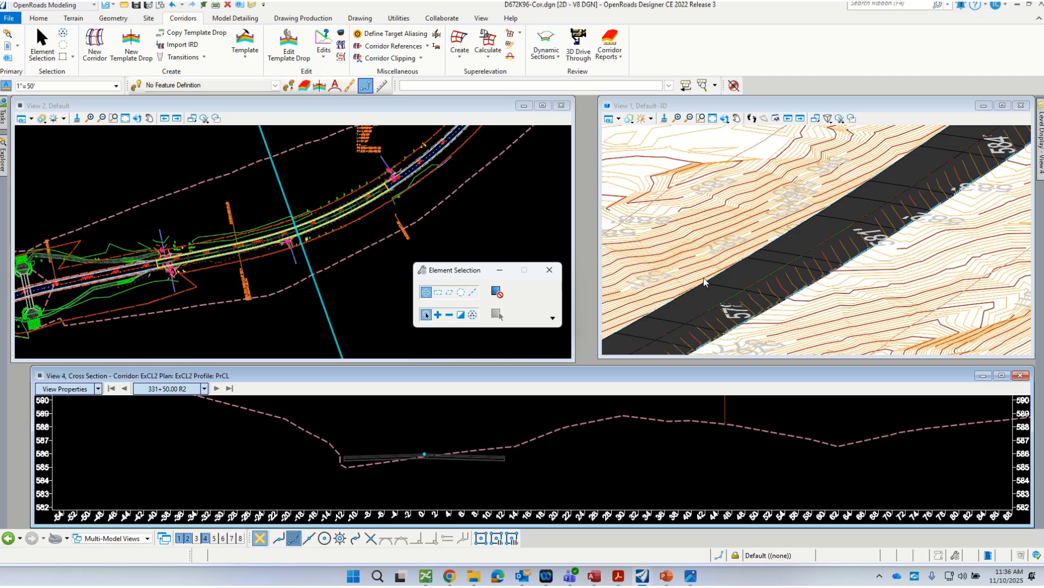
scroll(750, 248, down, 3)
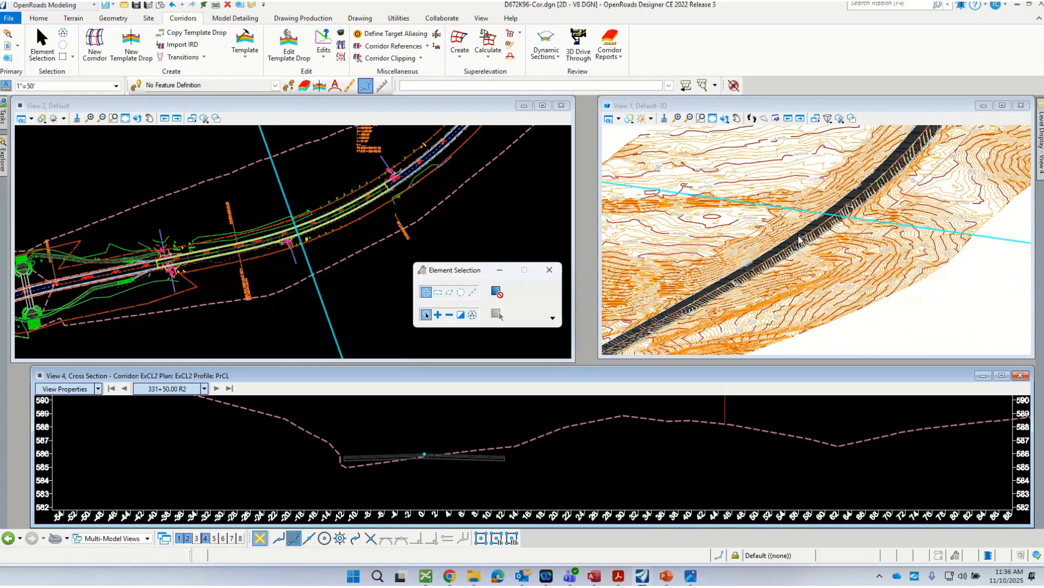
scroll(798, 239, up, 1)
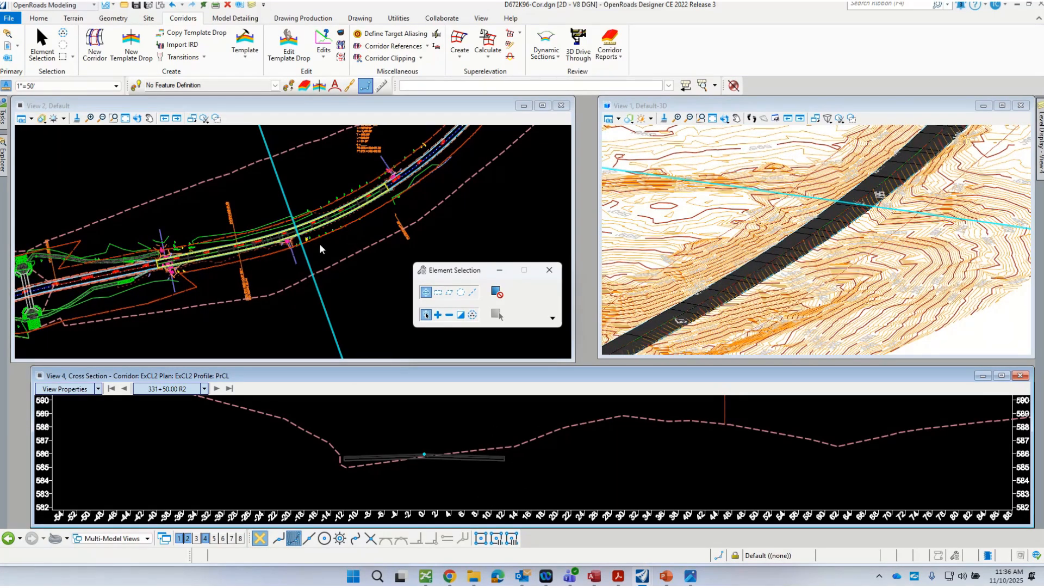
scroll(319, 244, up, 2)
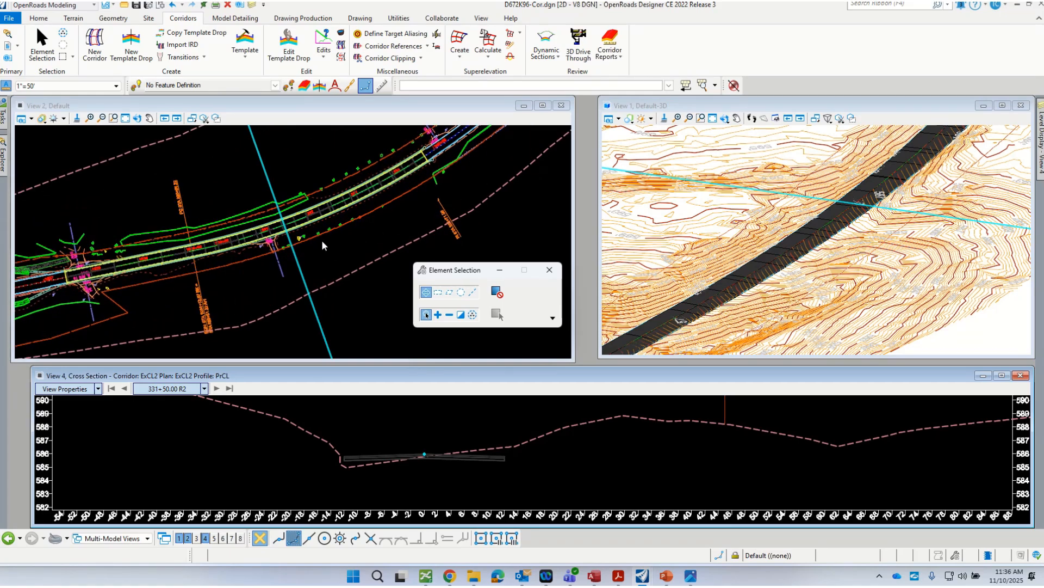
scroll(462, 491, down, 1)
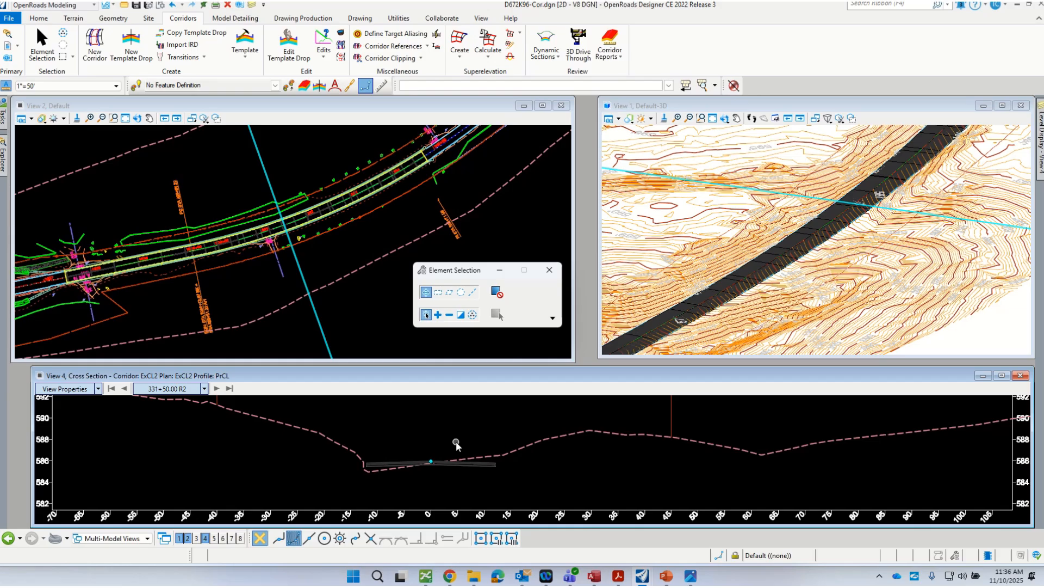
- Use Locate Station Via Datapoint on the HMA PE driveway in the plan view to examine the cross section at station 331+14.70 R2
right_click(427, 432)
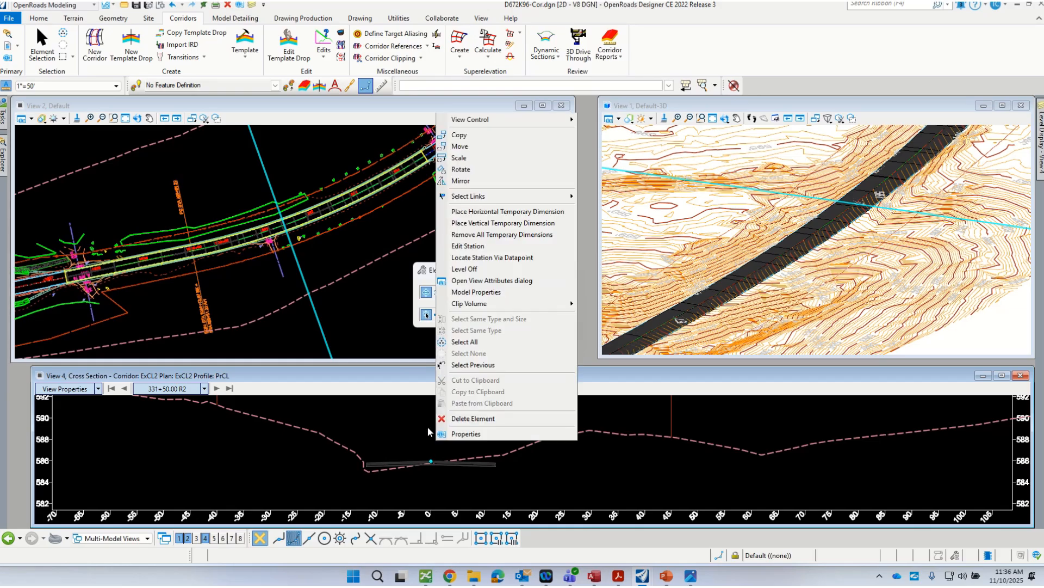
click(477, 258)
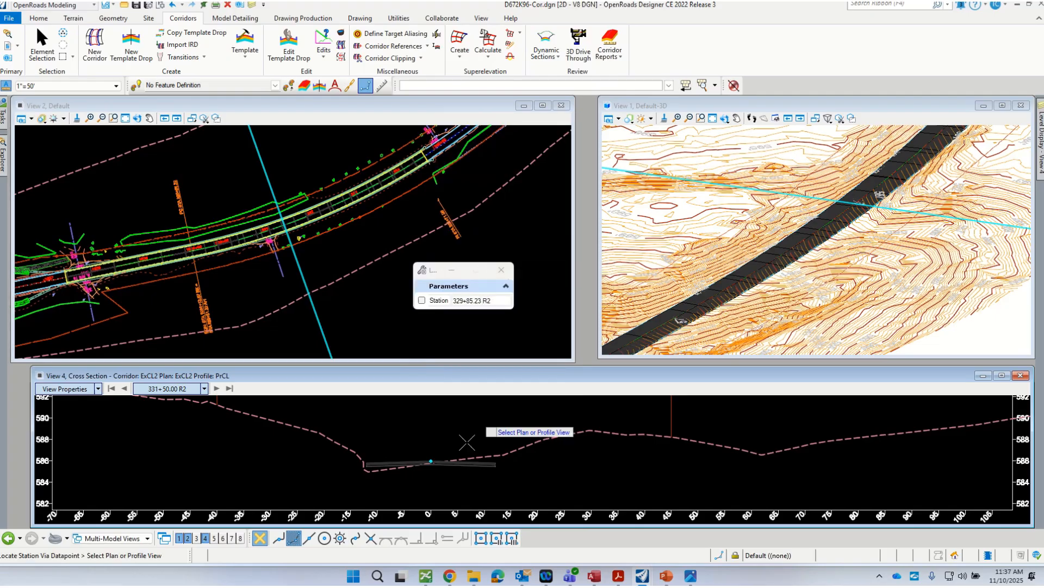
scroll(272, 223, up, 4)
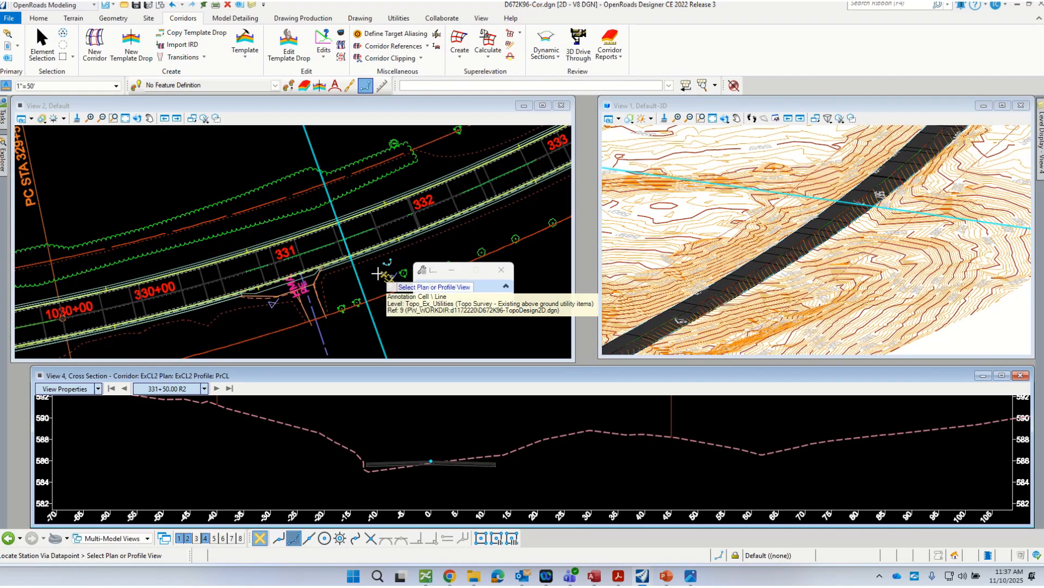
scroll(307, 292, up, 2)
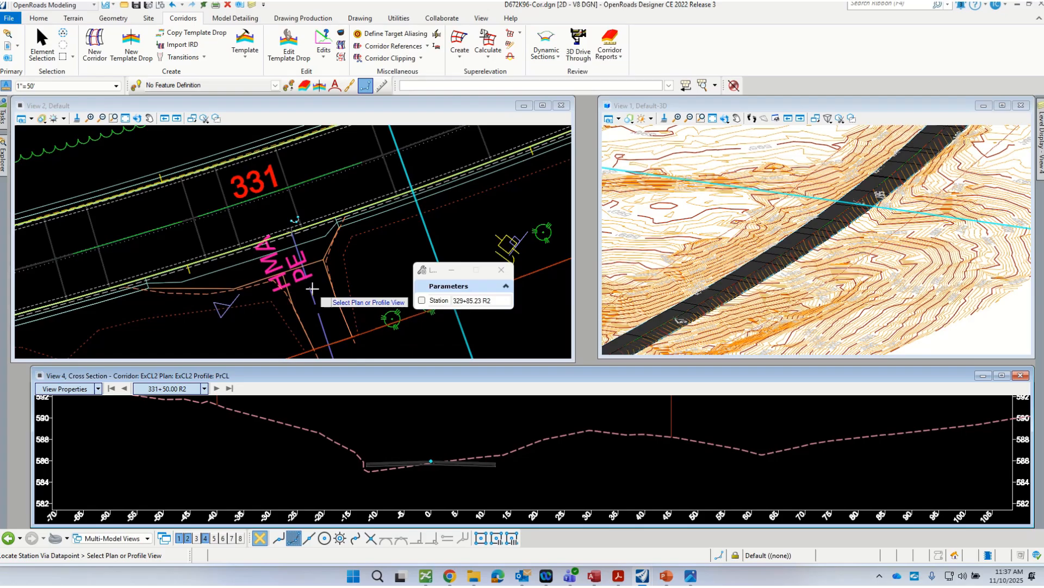
middle_click(292, 234)
click(295, 248)
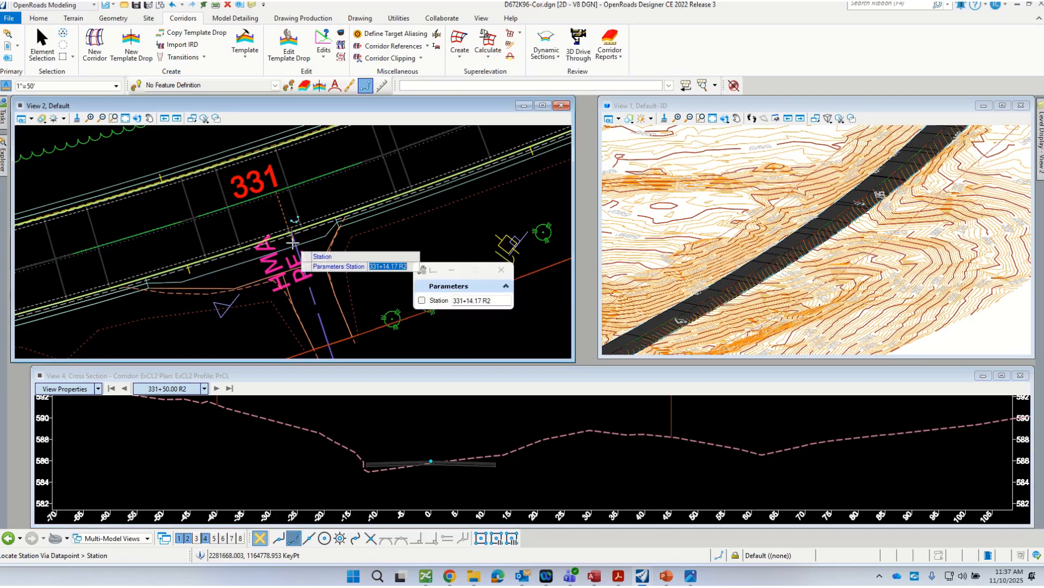
click(300, 252)
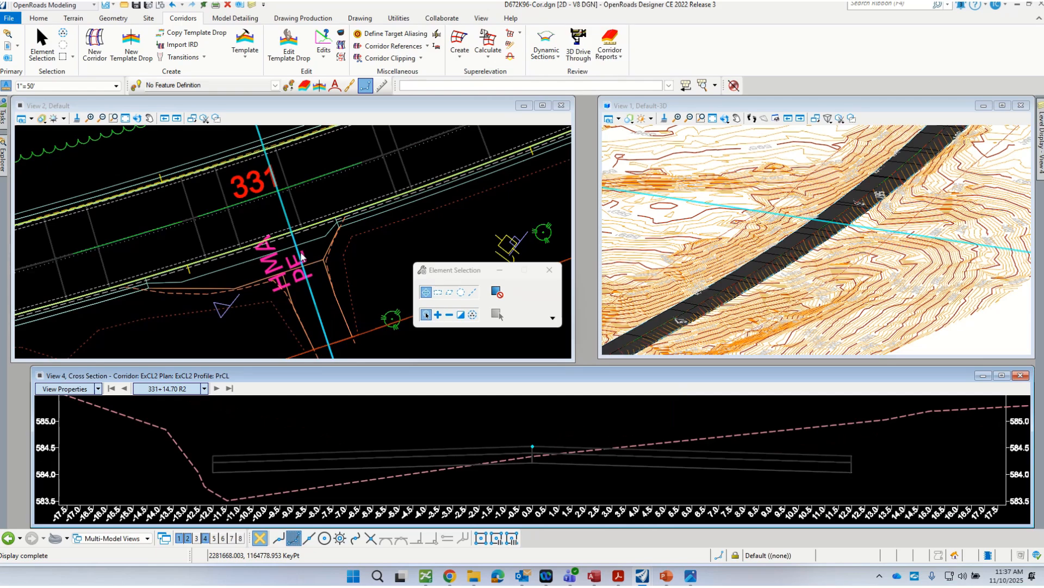
scroll(208, 170, down, 1)
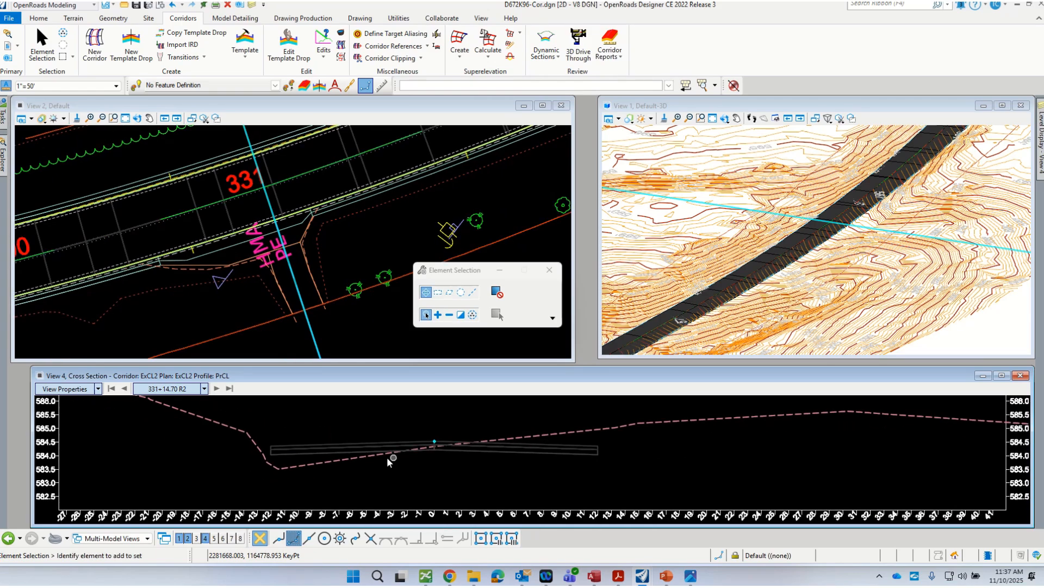
scroll(318, 452, down, 4)
scroll(425, 456, up, 2)
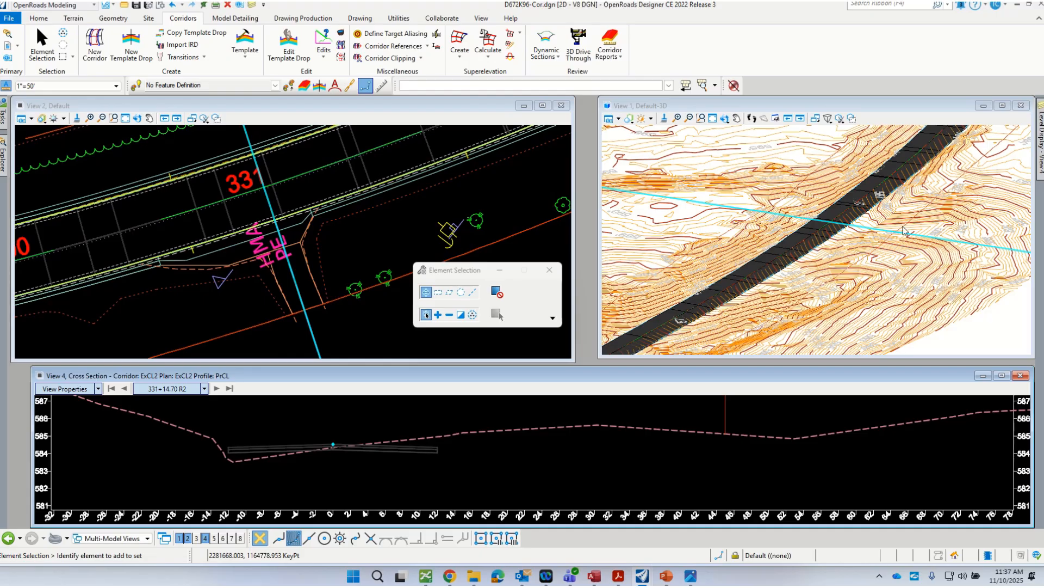
scroll(906, 223, up, 2)
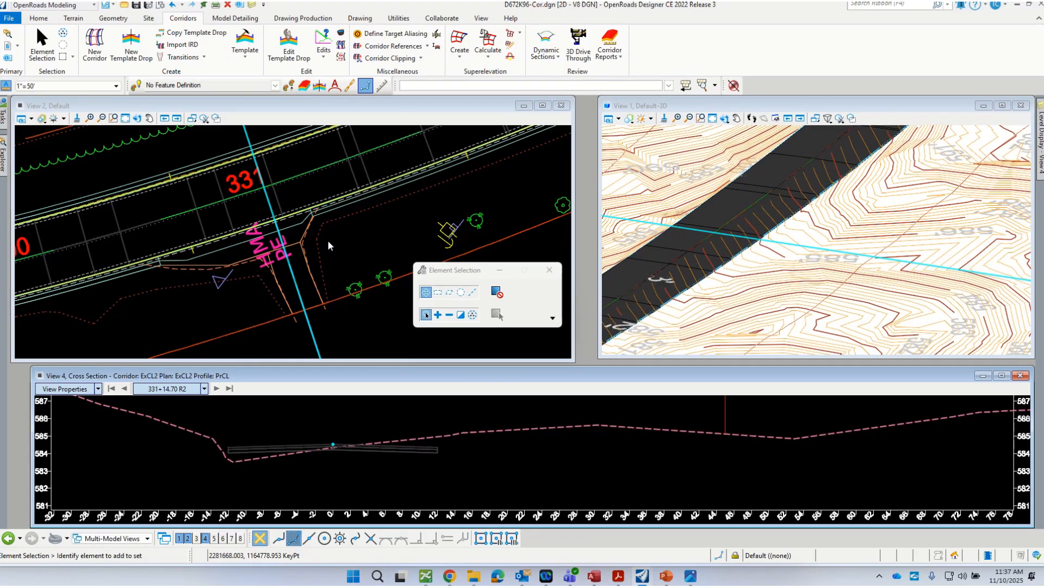
scroll(327, 240, down, 1)
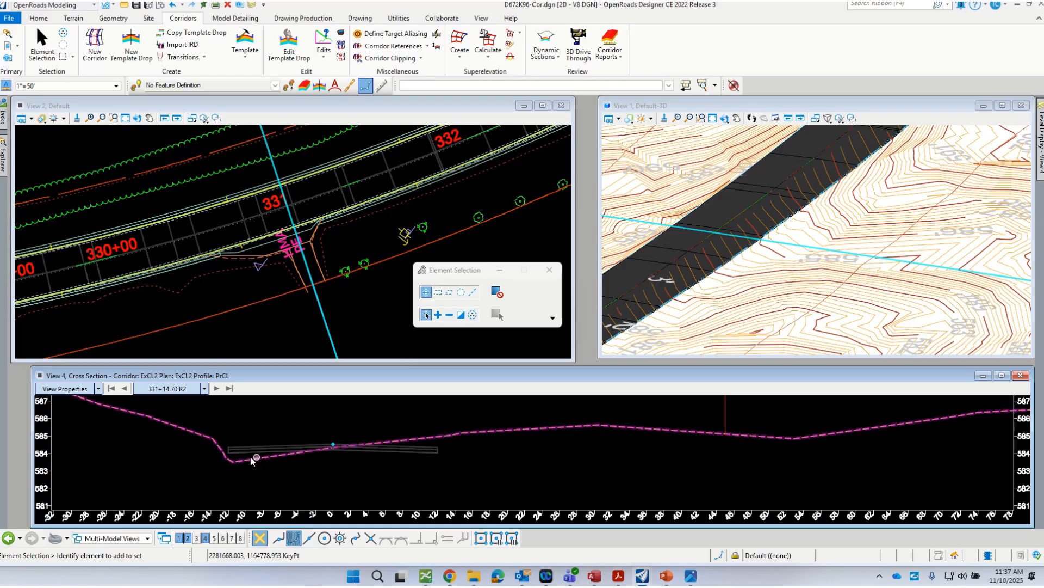
- Advance the cross section to station 331+50.00 R2 and jump directly to station 332+00.00 R2
click(217, 389)
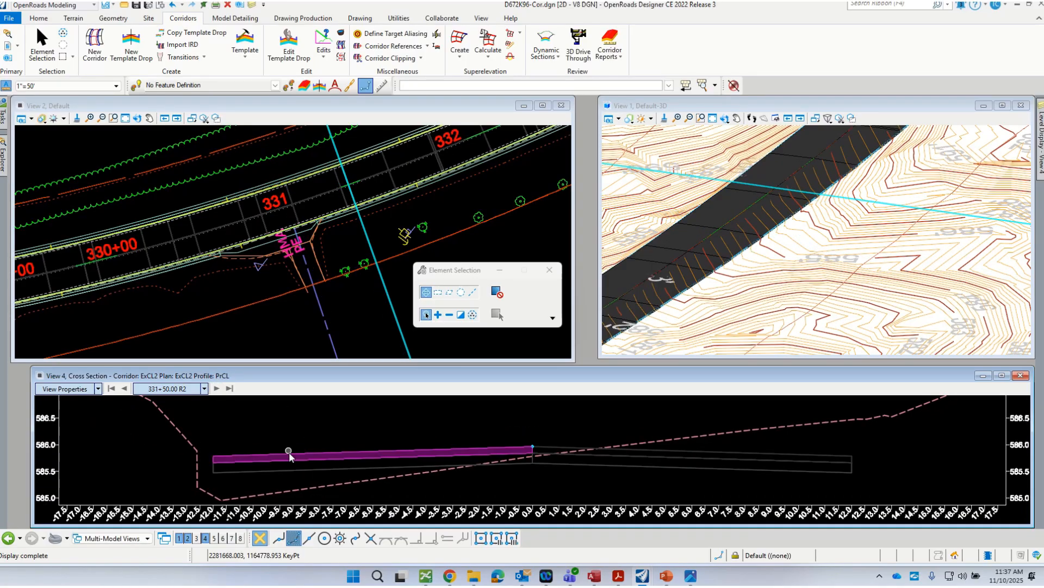
scroll(239, 240, down, 2)
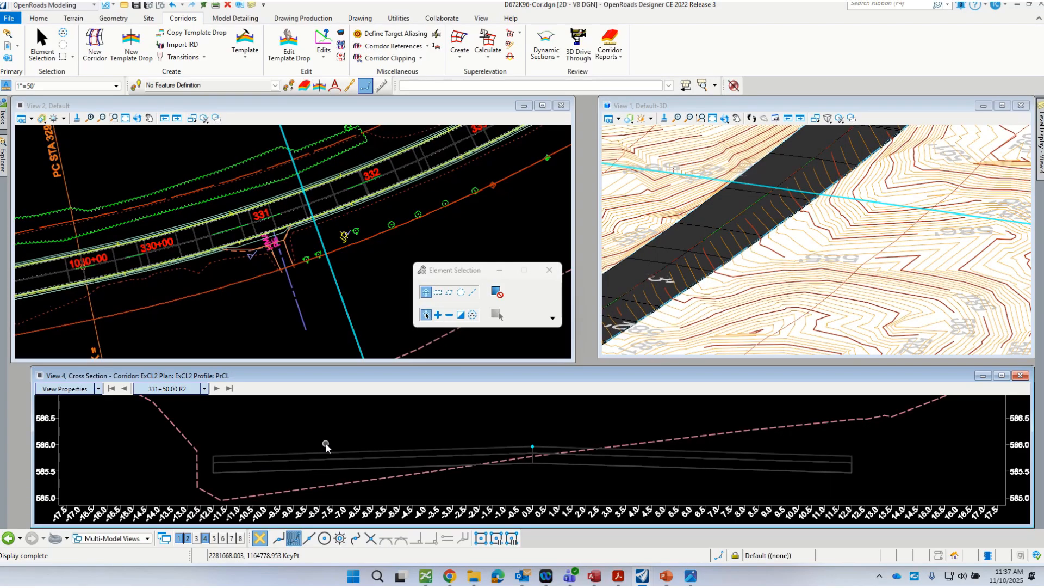
click(204, 388)
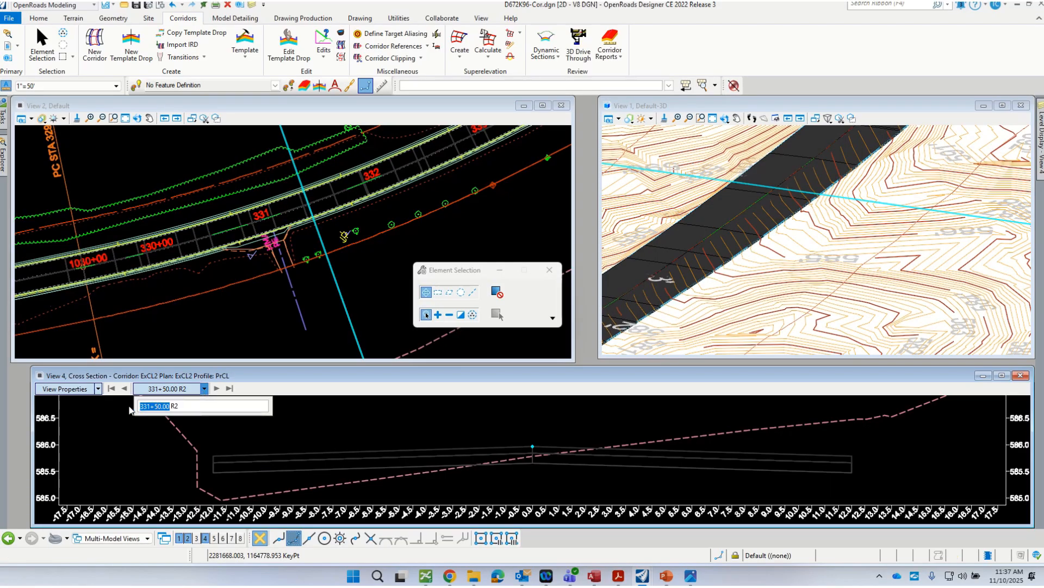
drag(170, 409, 147, 413)
text(2+00)
key(Return)
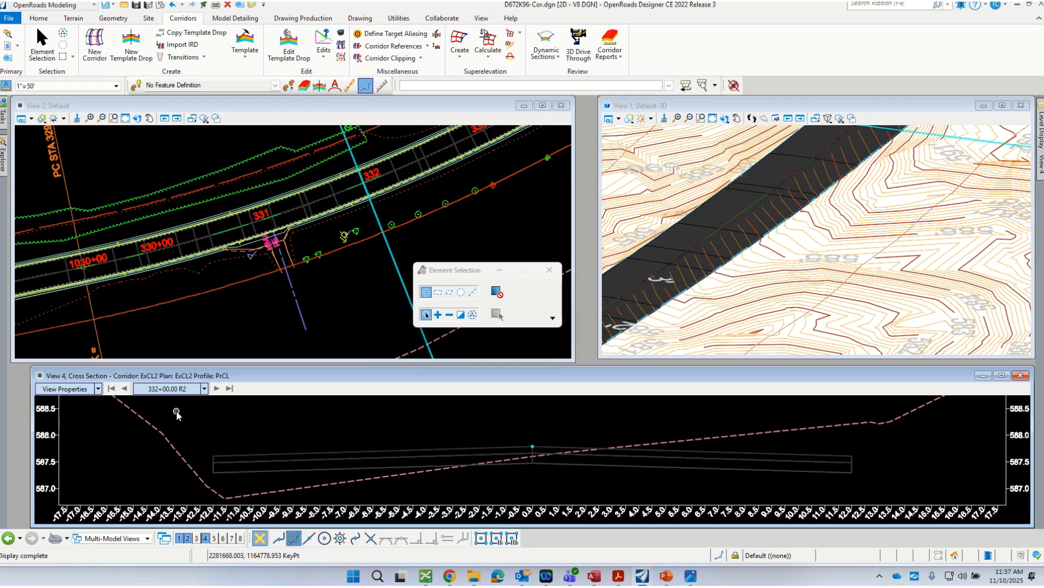
scroll(131, 282, down, 4)
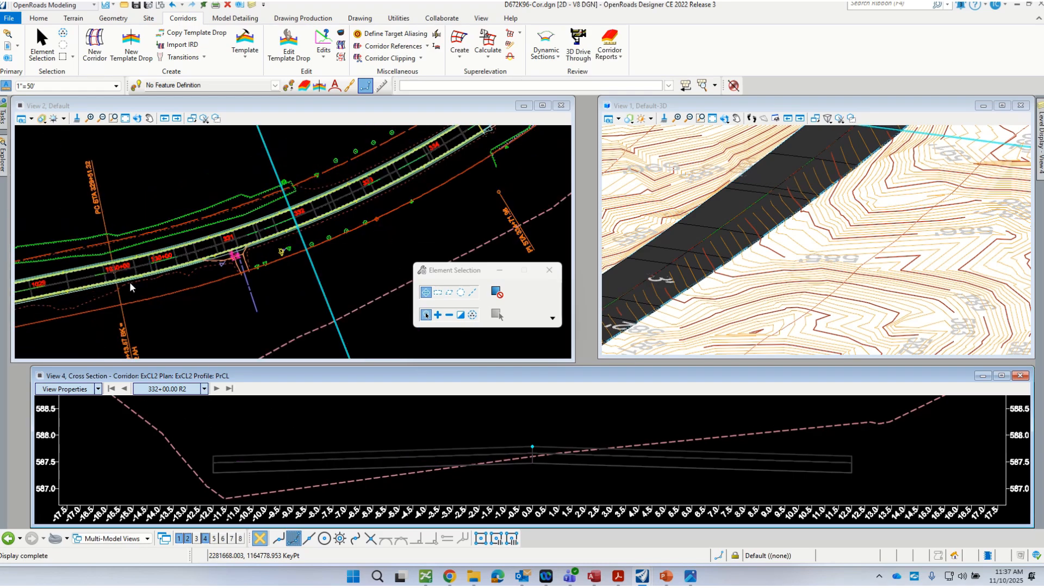
scroll(266, 246, up, 6)
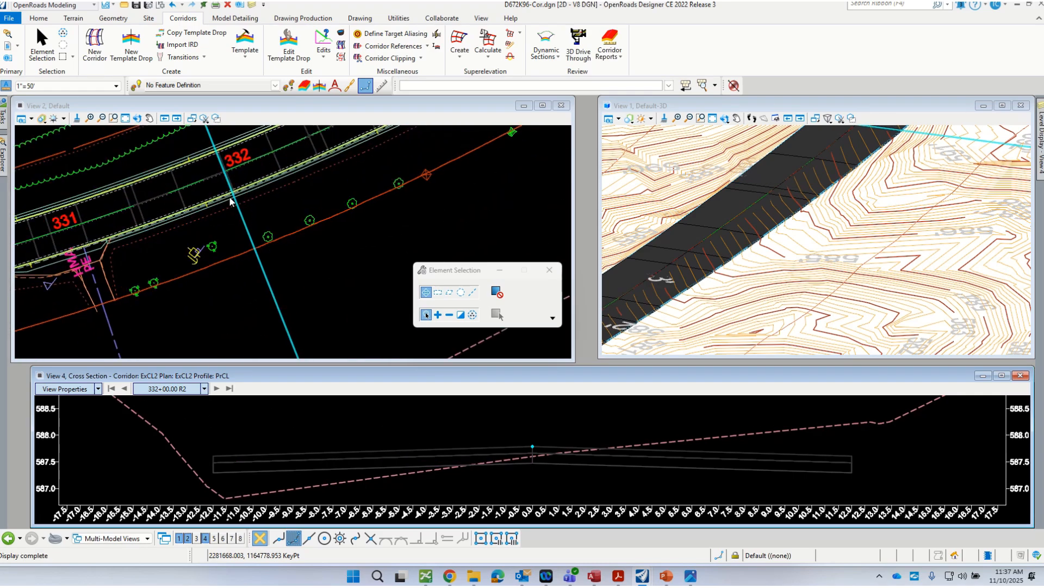
- Place a horizontal temporary dimension from the left pavement edge to the centerline in the cross section at station 332+00.00 R2
scroll(384, 422, down, 3)
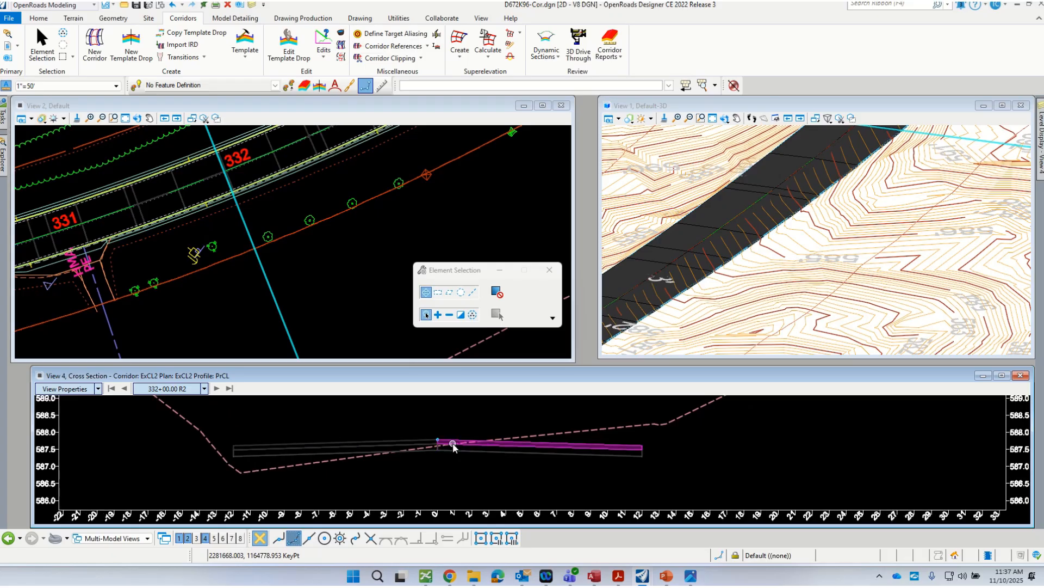
scroll(376, 474, down, 3)
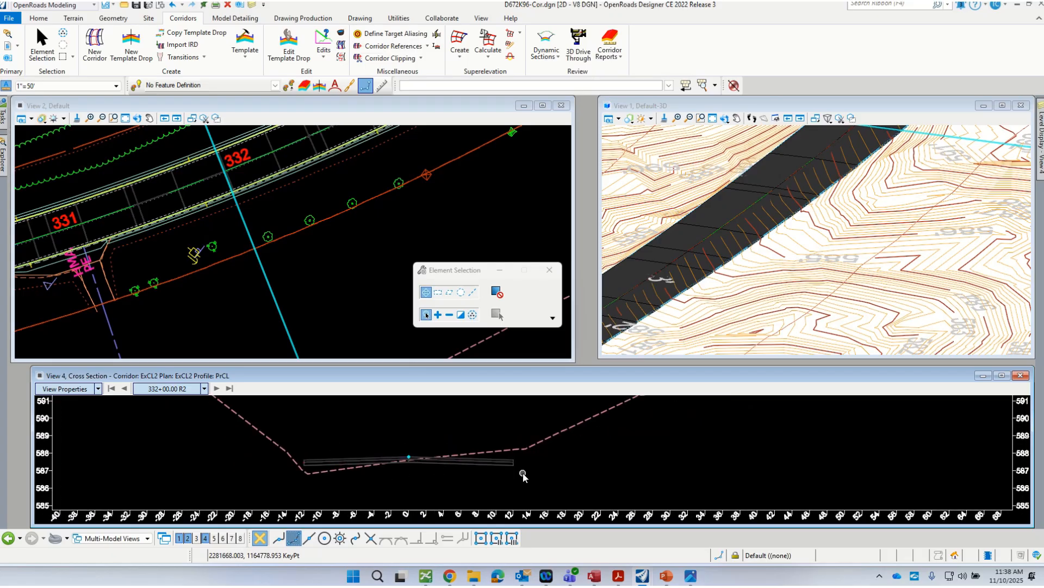
scroll(417, 496, down, 1)
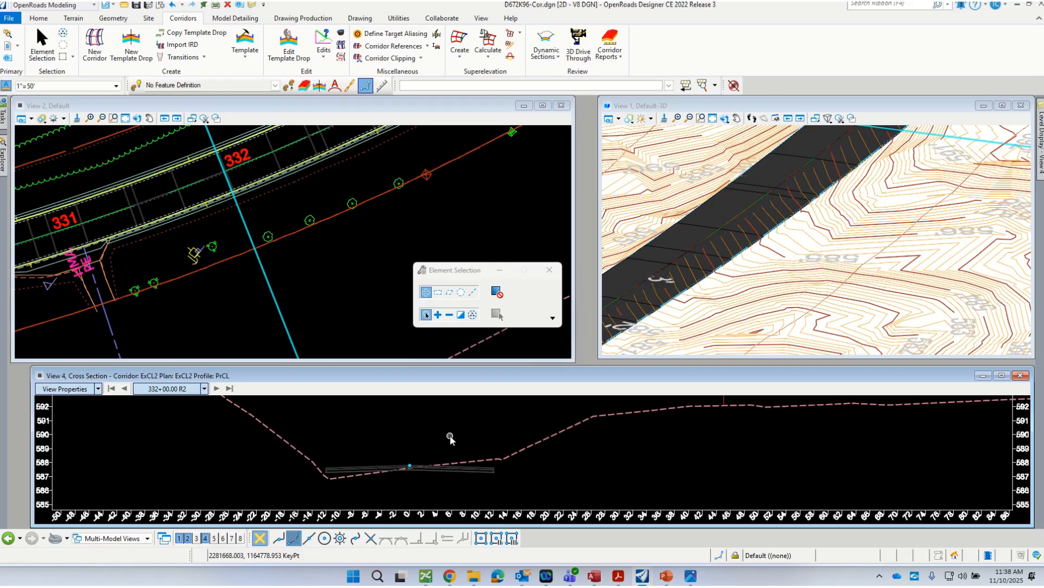
scroll(330, 463, up, 2)
scroll(330, 462, down, 2)
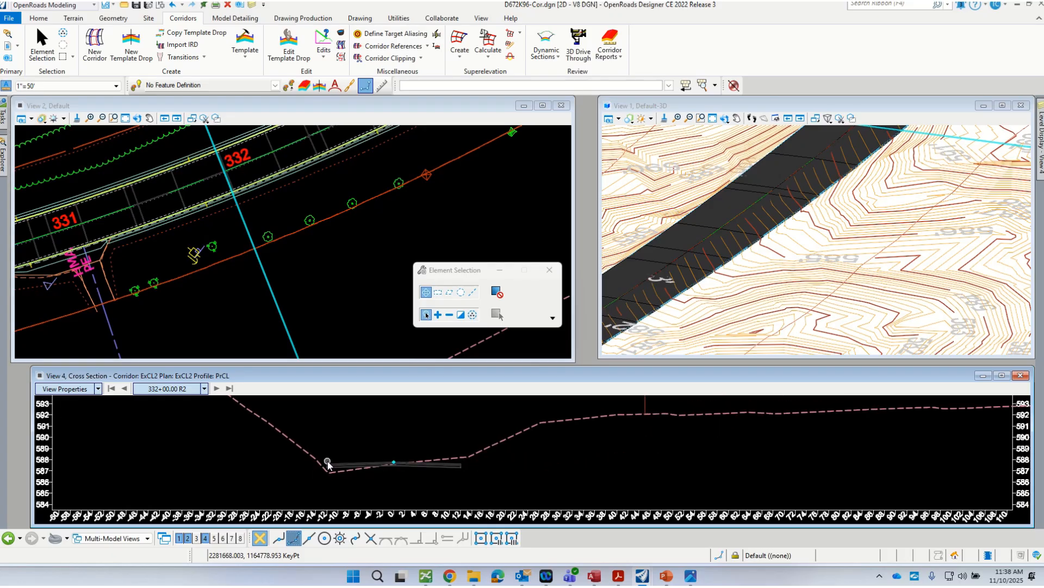
right_click(367, 431)
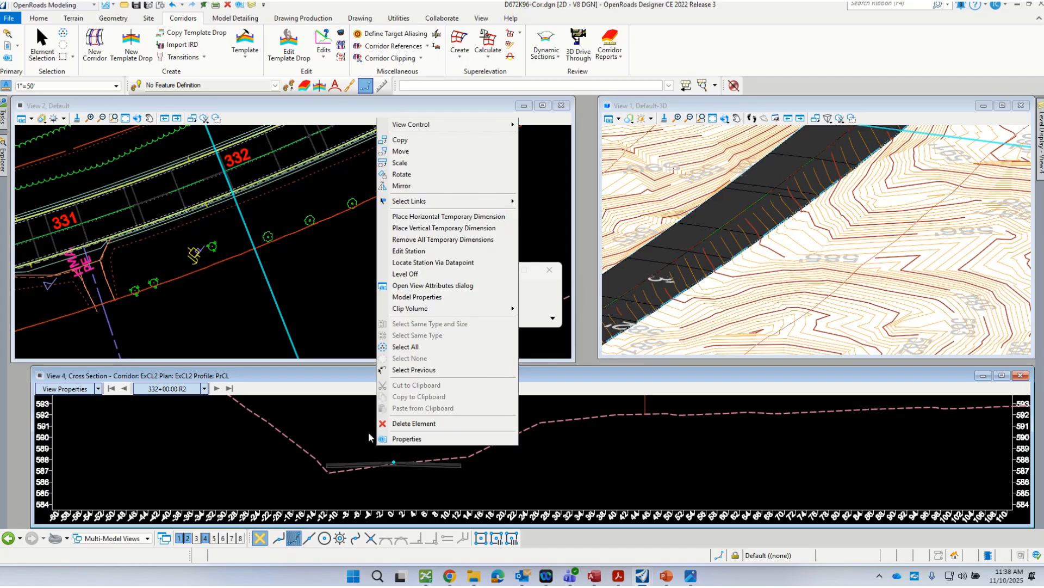
click(412, 216)
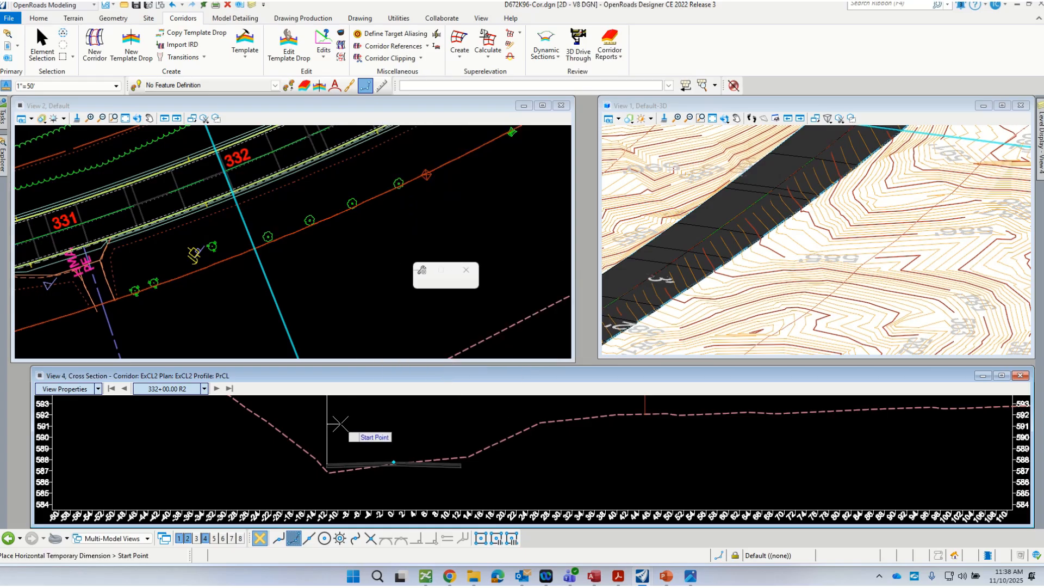
click(340, 423)
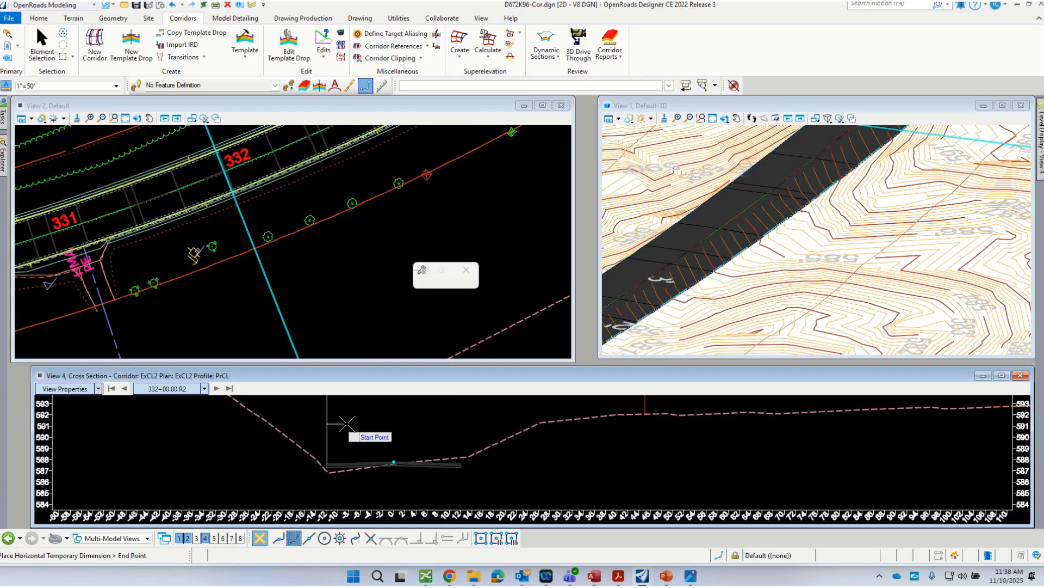
click(403, 424)
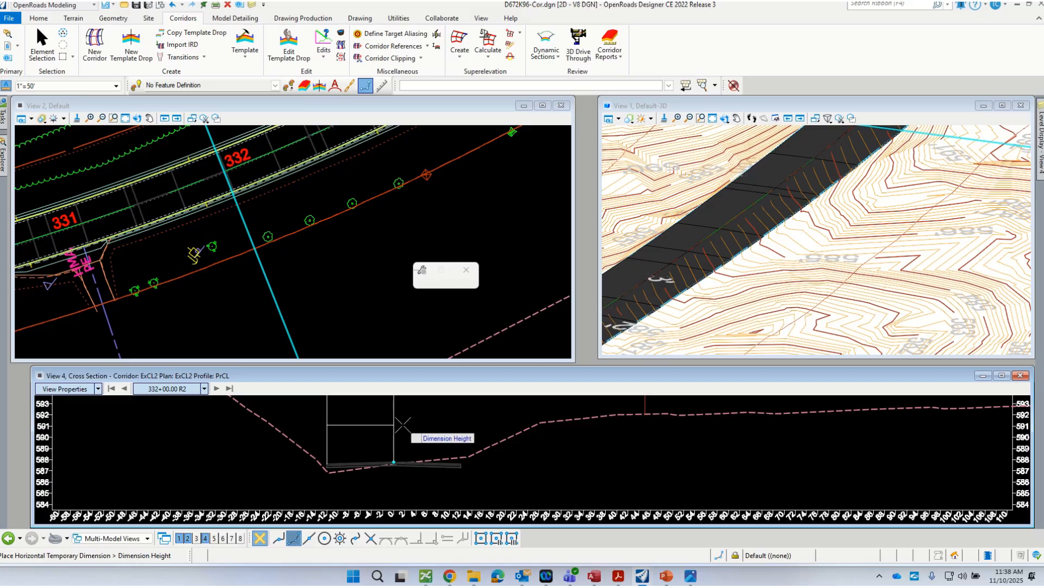
scroll(348, 473, down, 2)
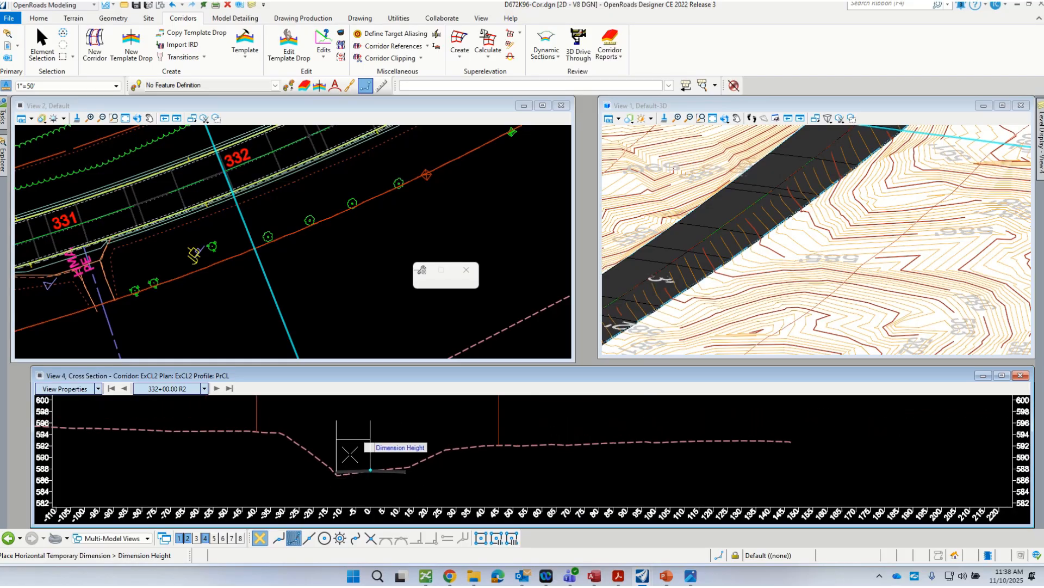
scroll(352, 456, up, 1)
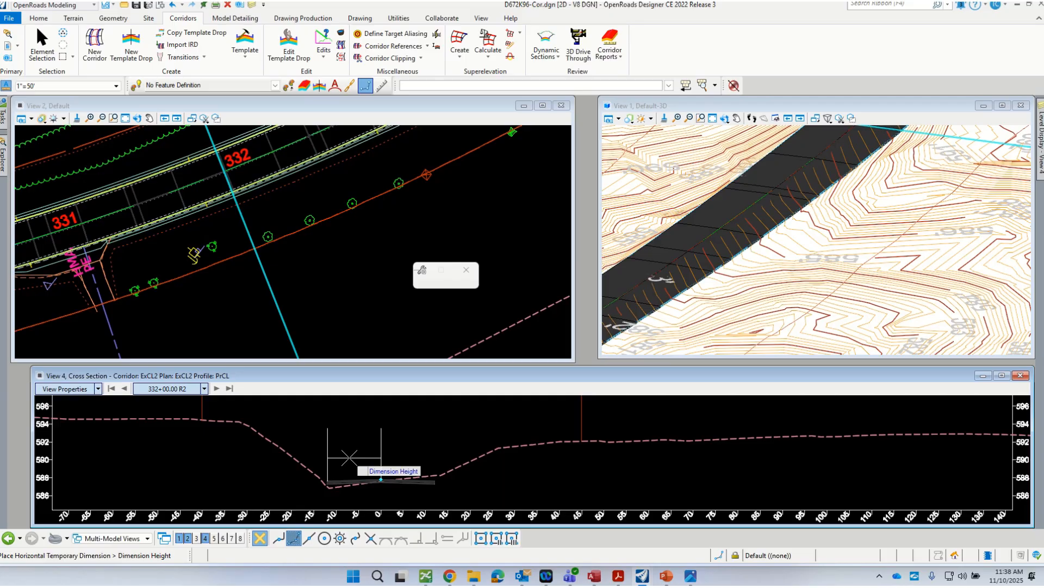
click(350, 458)
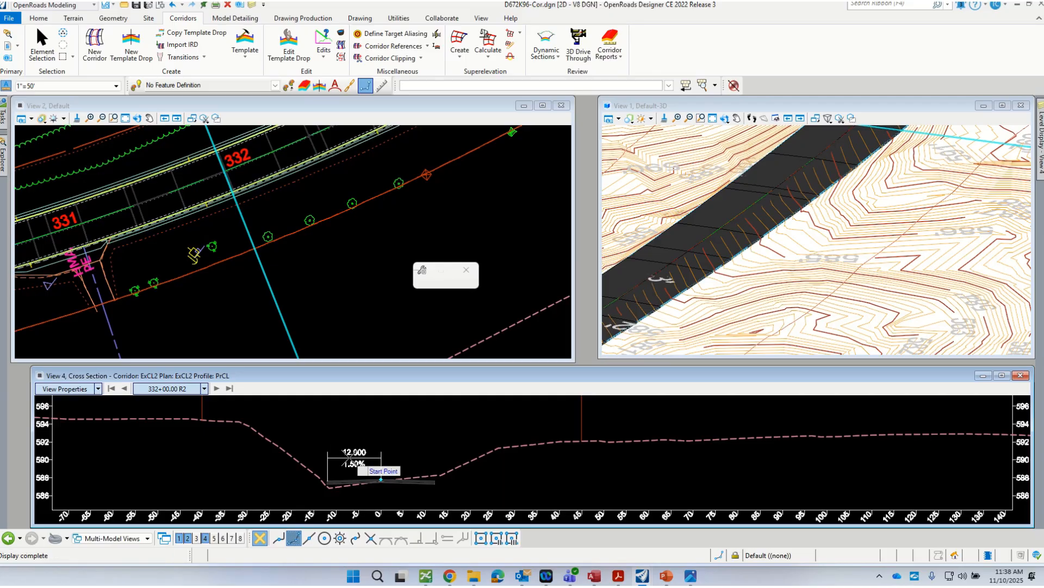
- Place a second horizontal temporary dimension from the centerline to the right pavement edge and end the dimension command
click(435, 461)
click(397, 458)
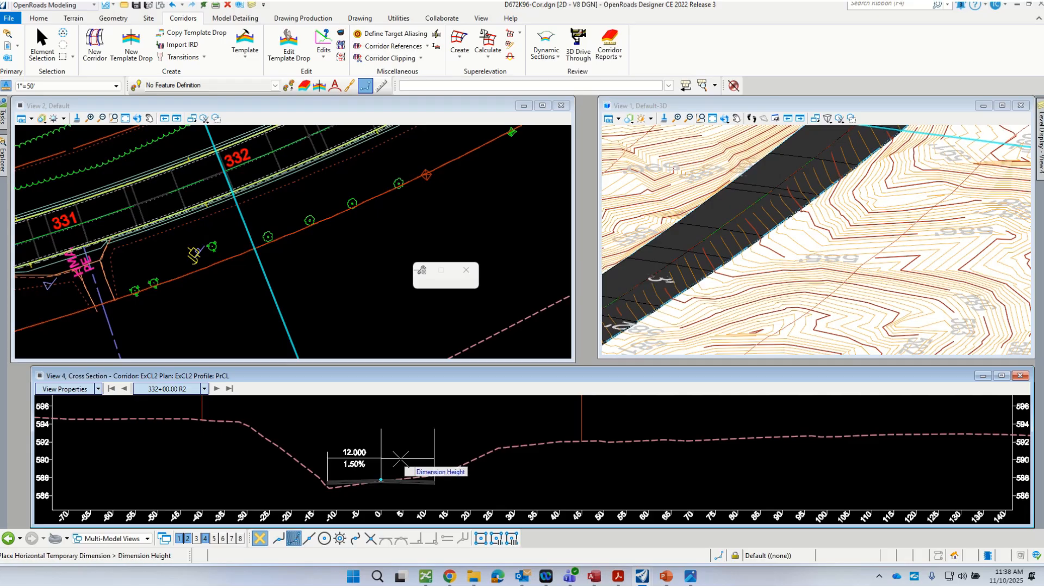
click(413, 454)
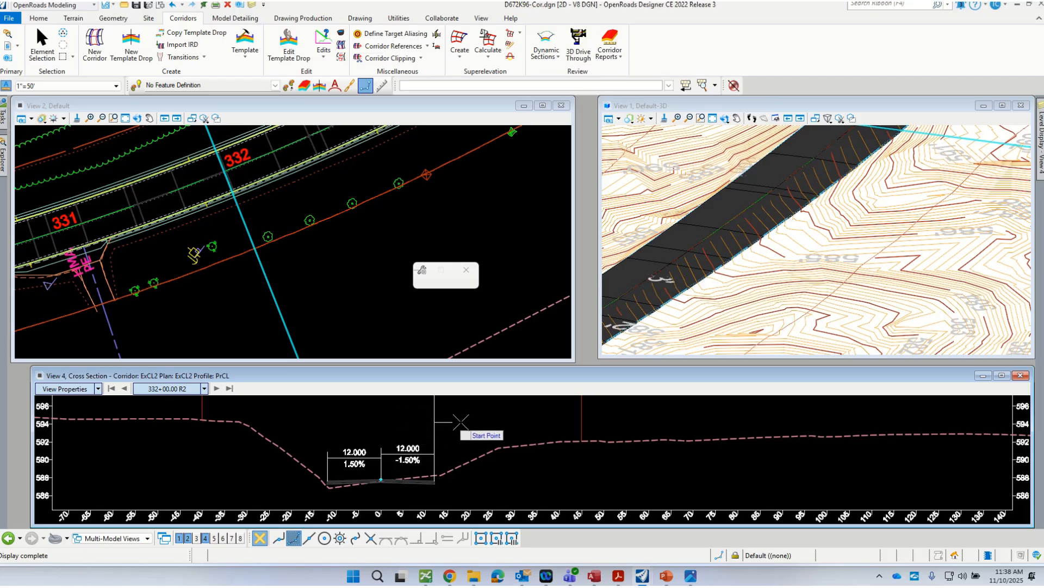
key(Escape)
scroll(390, 485, up, 2)
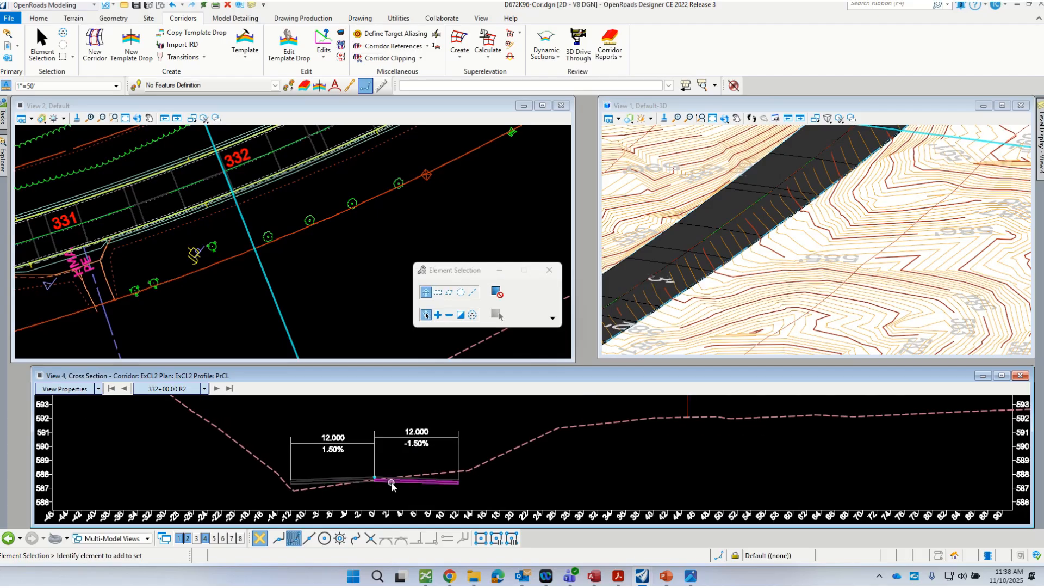
scroll(386, 462, down, 2)
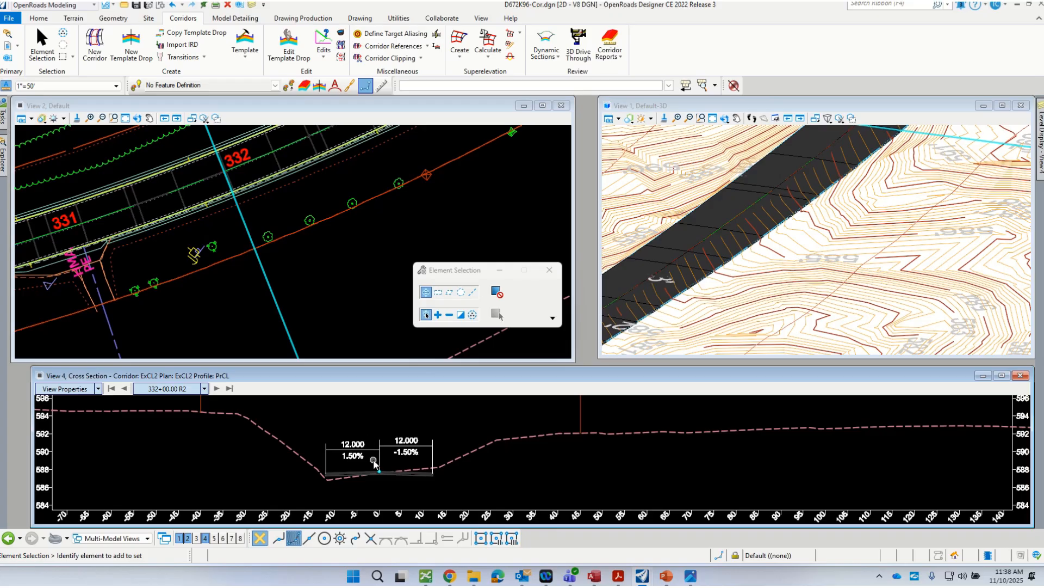
- Advance the cross section through station 332+84.25 R2 to 333+50.00 R2 and check the lane dimensions against existing ground
mouse_move(389, 477)
click(217, 388)
click(217, 388)
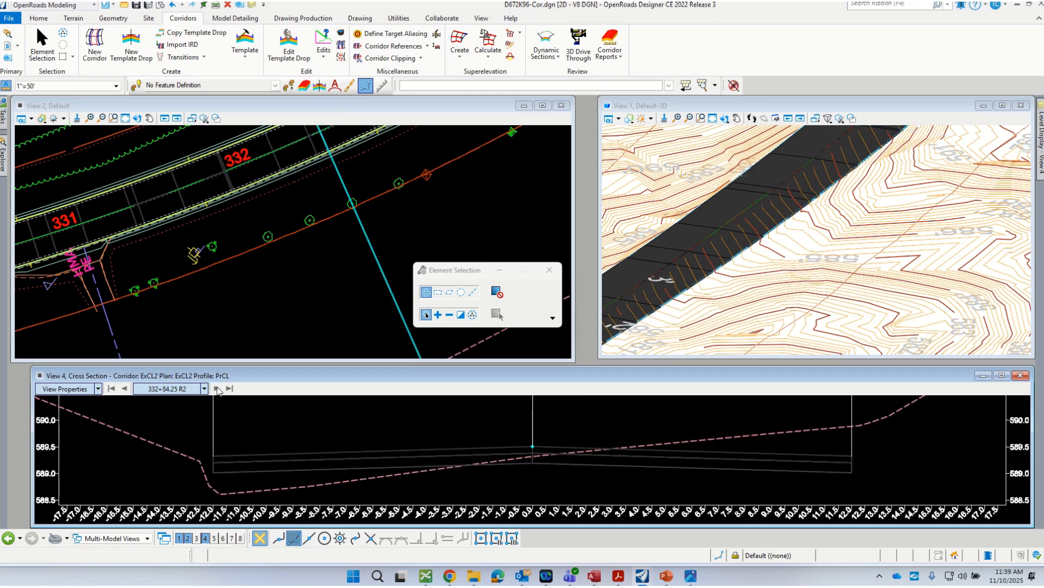
click(218, 388)
click(217, 388)
scroll(267, 471, down, 5)
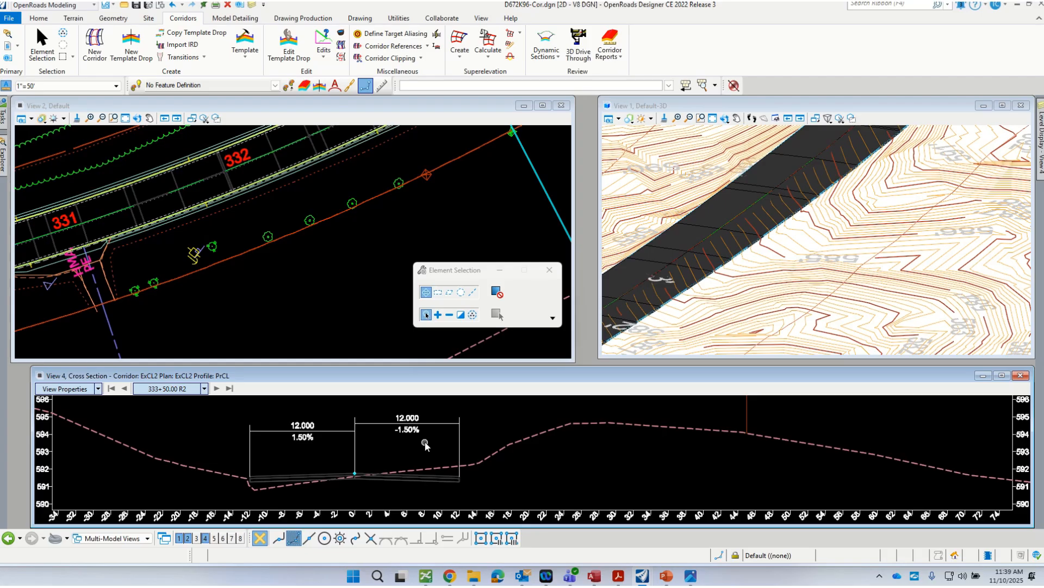
scroll(343, 429, down, 1)
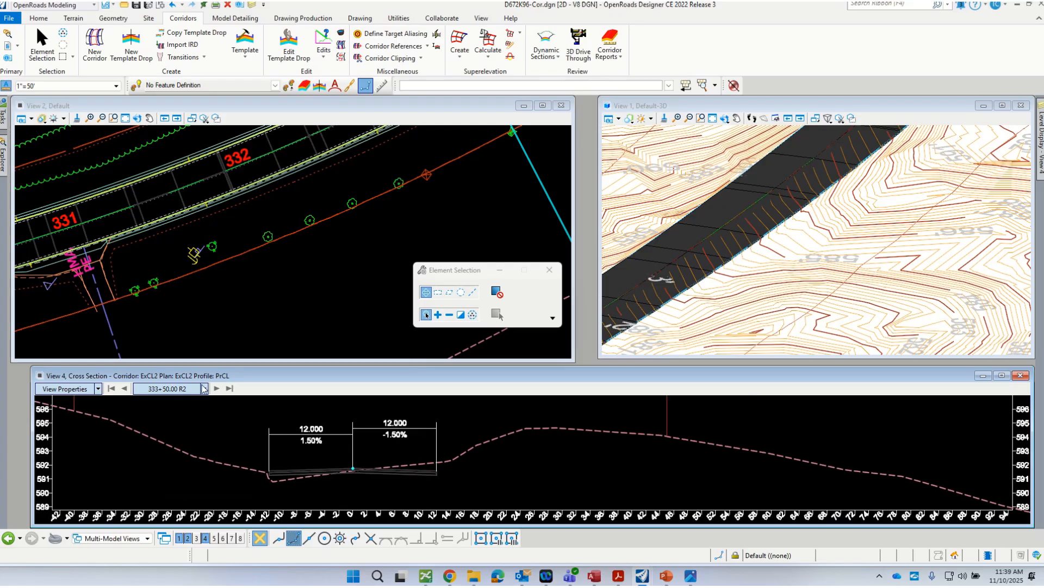
- Advance the cross section past station 334+50.00 R2 to station 334+50.72 R2, showing the full pavement and surrounding ground
click(217, 388)
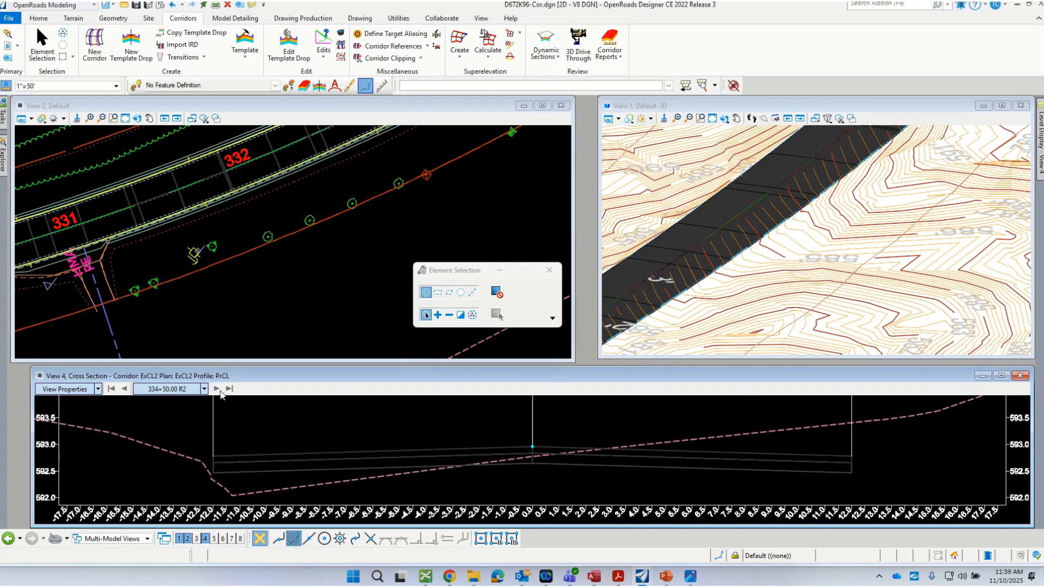
scroll(352, 451, down, 3)
scroll(383, 472, down, 3)
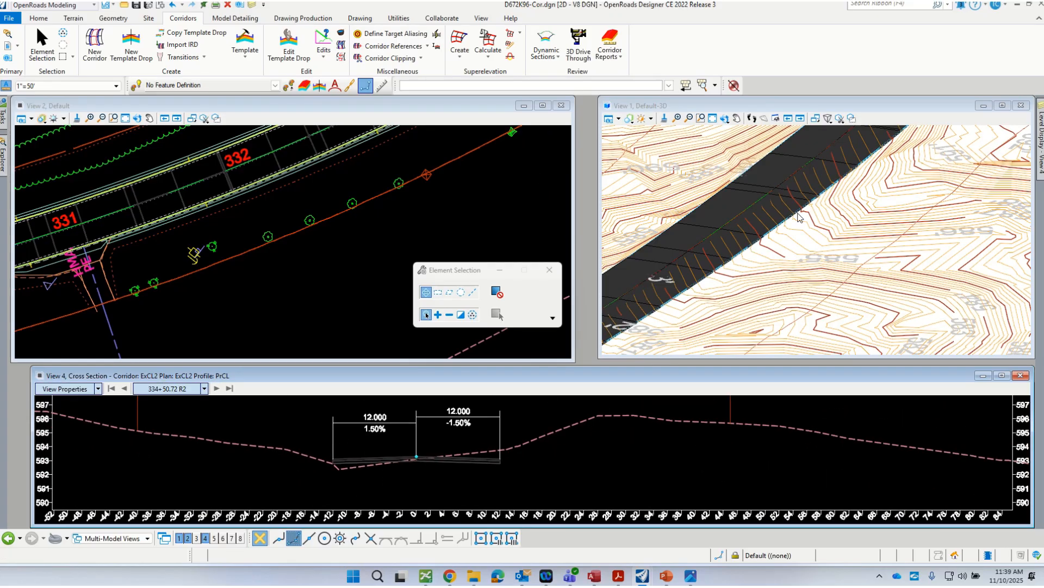
- Examine the pavement against the existing terrain in the 3D view and the station 334+50.72 R2 cross section, moving the Element Selection dialog aside
scroll(798, 214, down, 2)
drag(456, 271, 357, 270)
scroll(873, 239, down, 1)
scroll(742, 248, up, 1)
scroll(748, 254, up, 1)
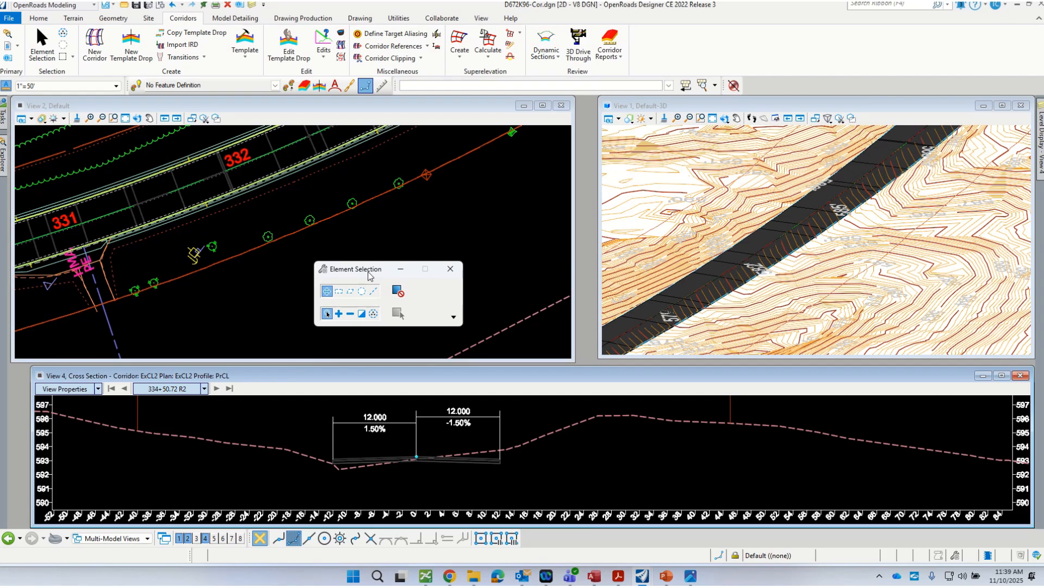
drag(363, 272, 433, 313)
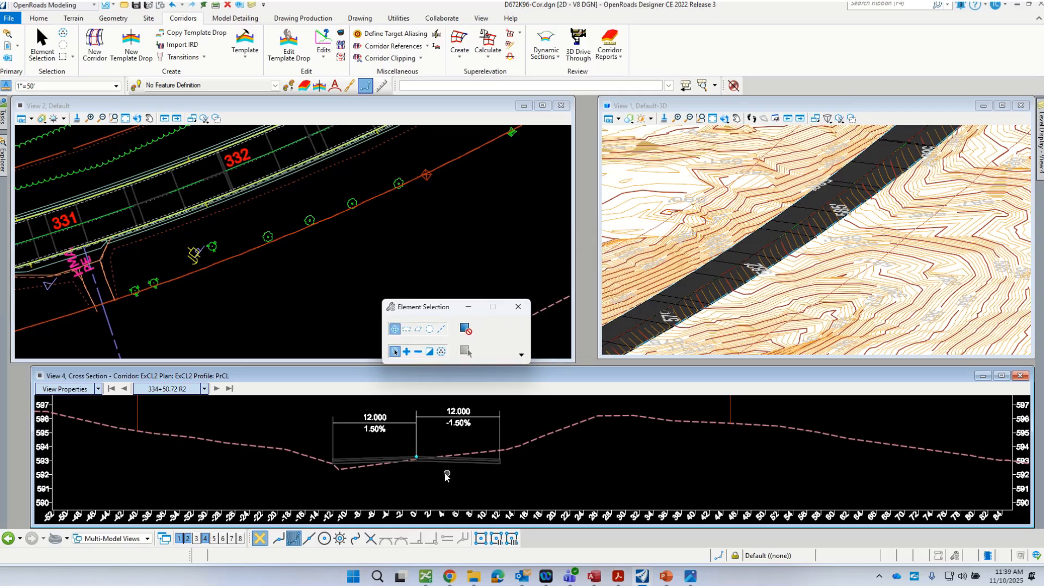
scroll(292, 467, down, 2)
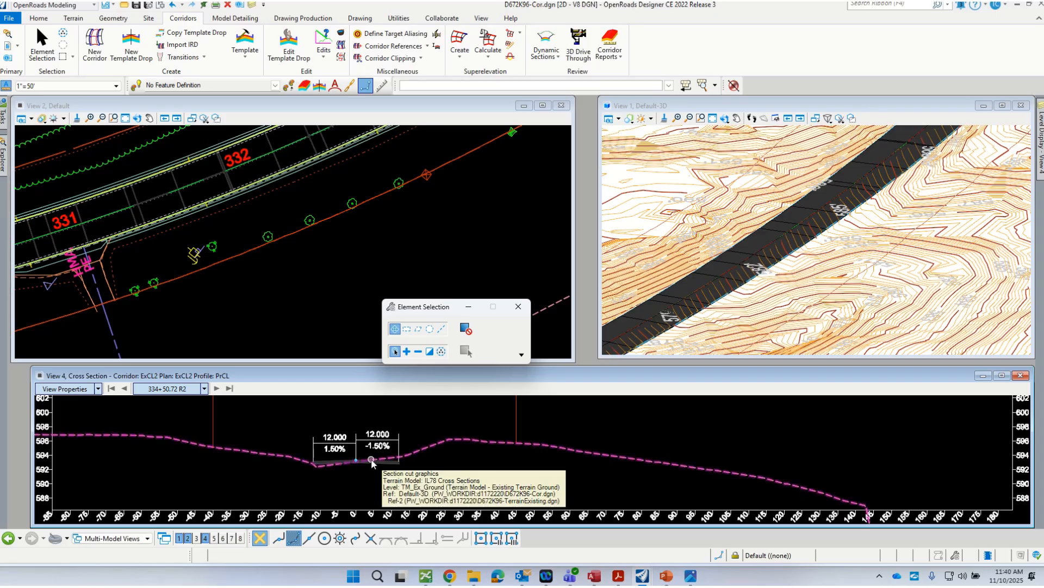
middle_drag(294, 470, 348, 463)
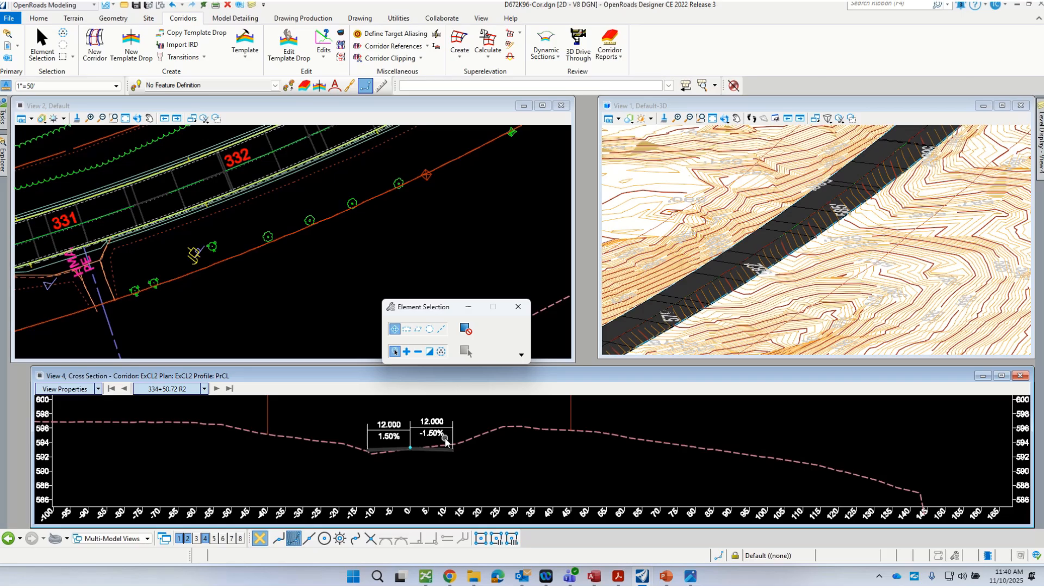
scroll(445, 438, up, 1)
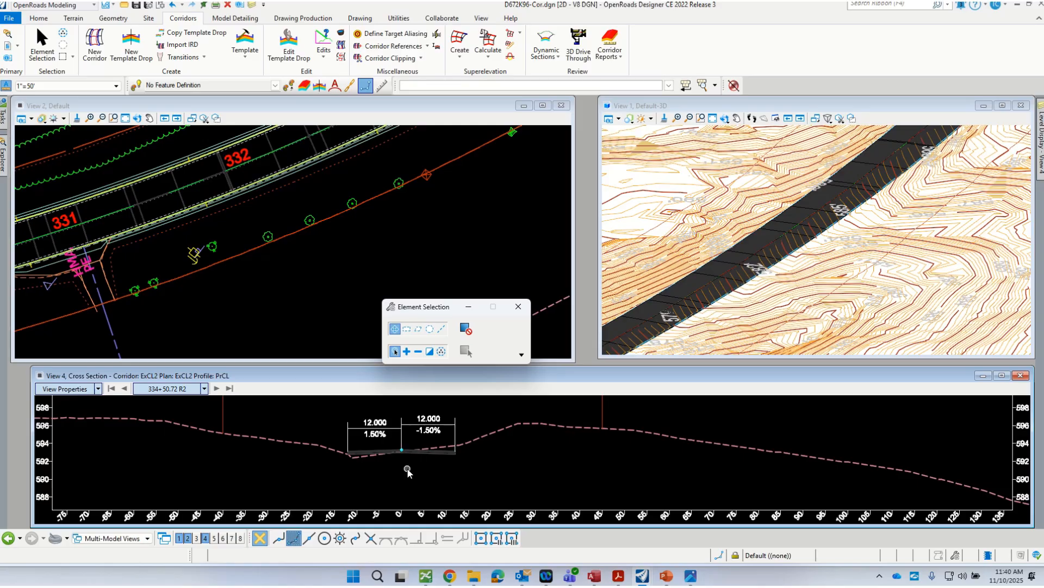
scroll(757, 238, down, 1)
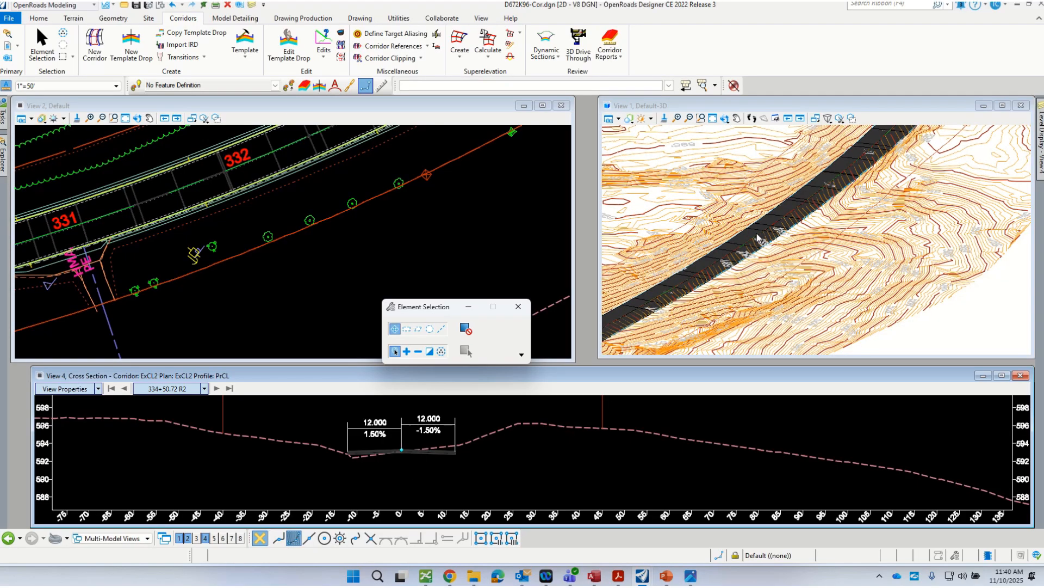